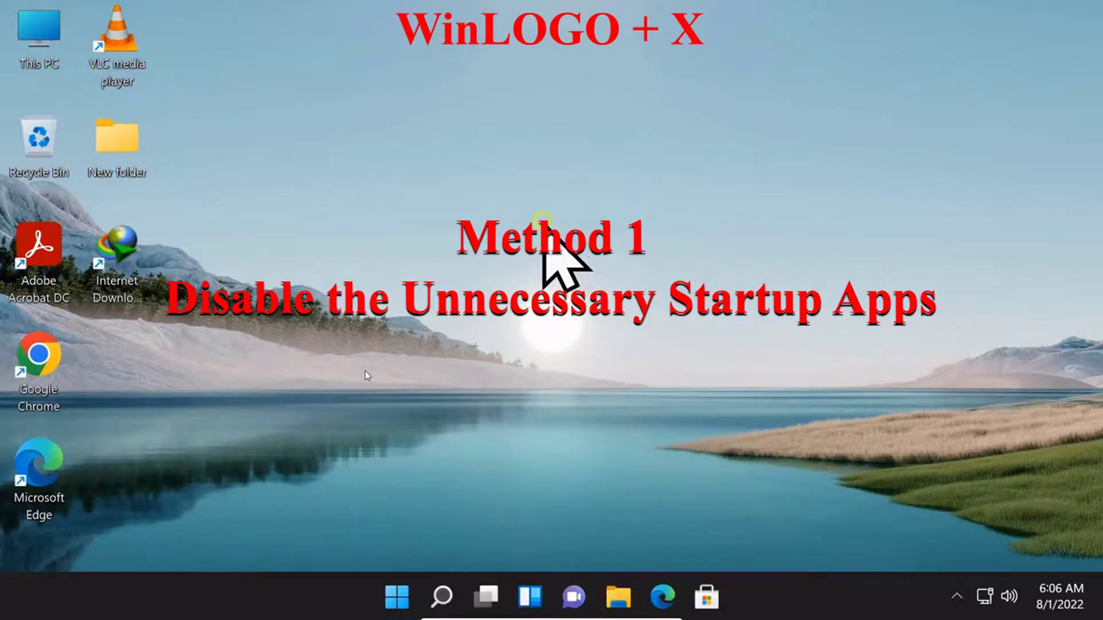
# Launch Task Manager from the Win+X menu and collapse it to the compact view.
pyautogui.press('super+x')
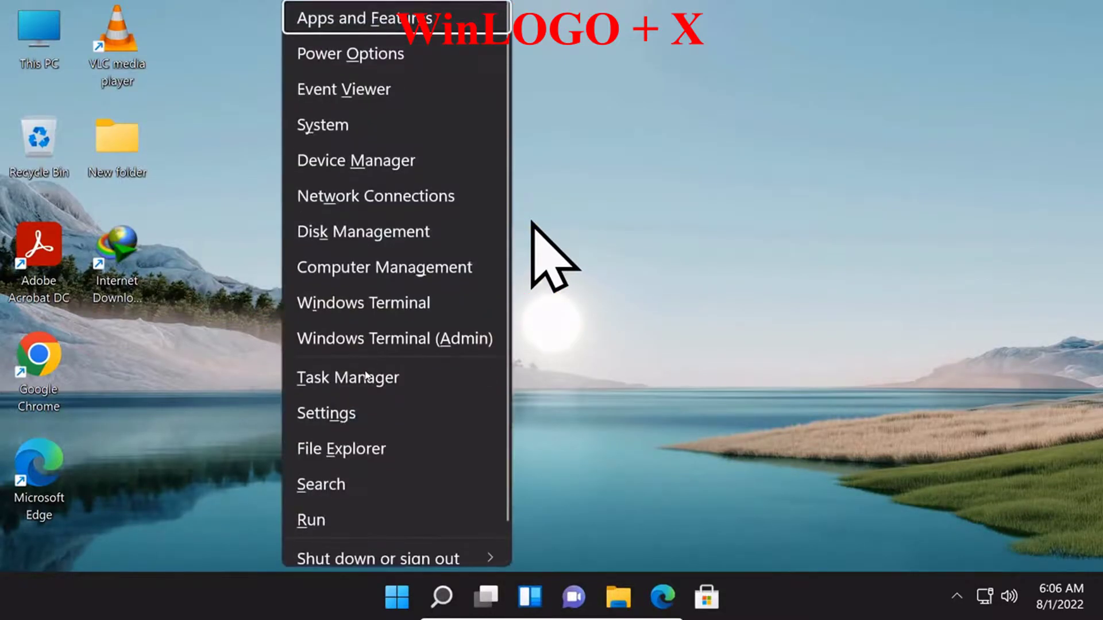
pyautogui.click(365, 376)
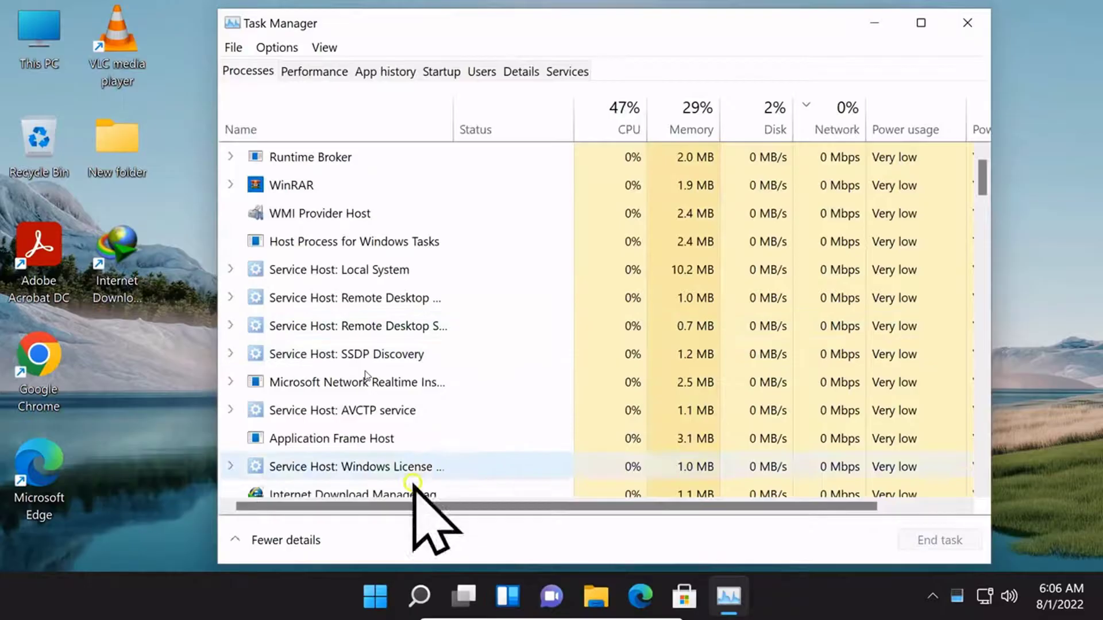
pyautogui.click(273, 543)
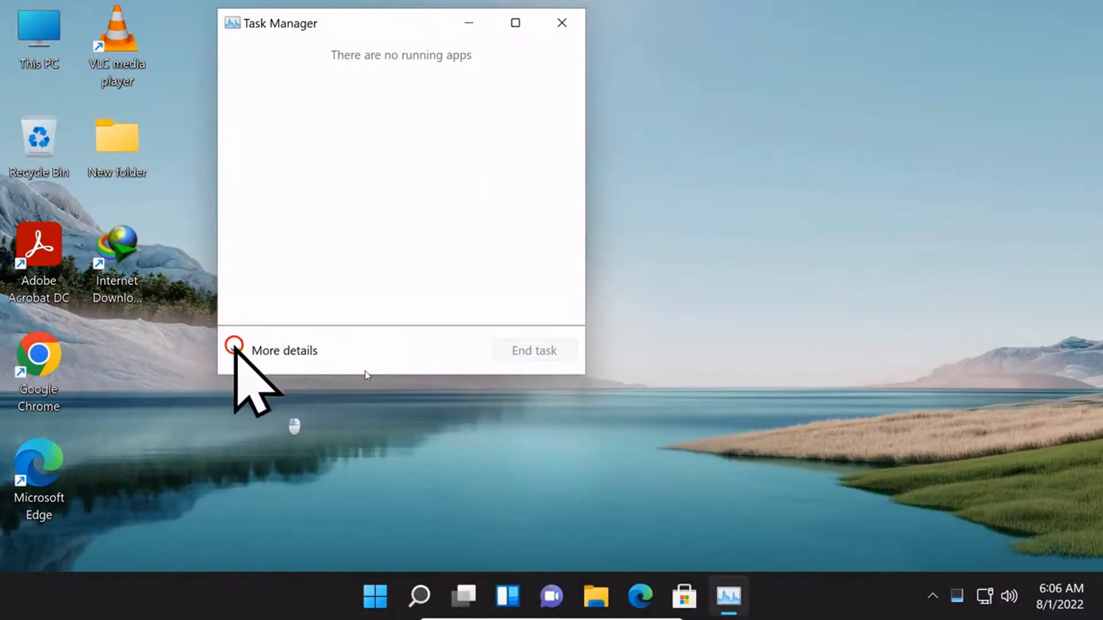
# Expand Task Manager, then on the Startup tab enable Cortana and set it back to Disabled.
pyautogui.click(234, 346)
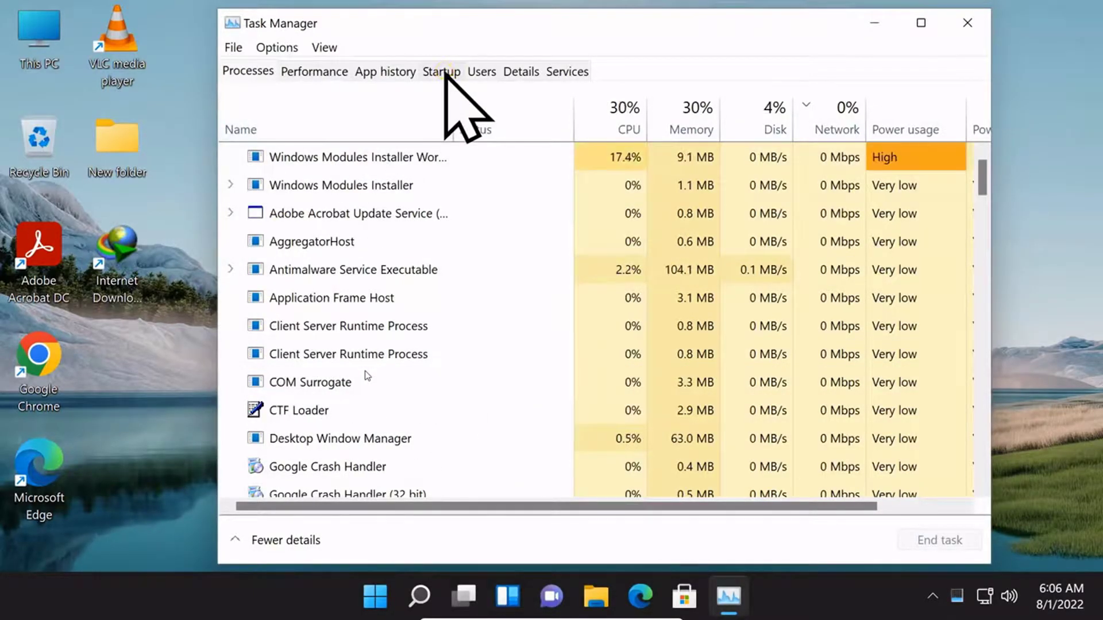
pyautogui.click(441, 71)
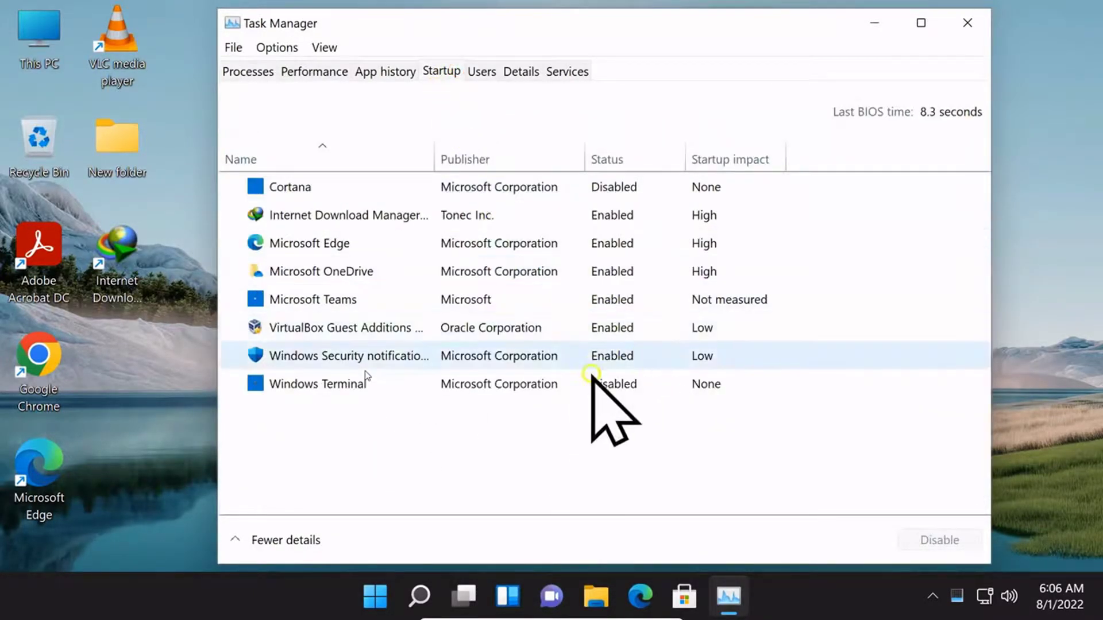
pyautogui.click(554, 185)
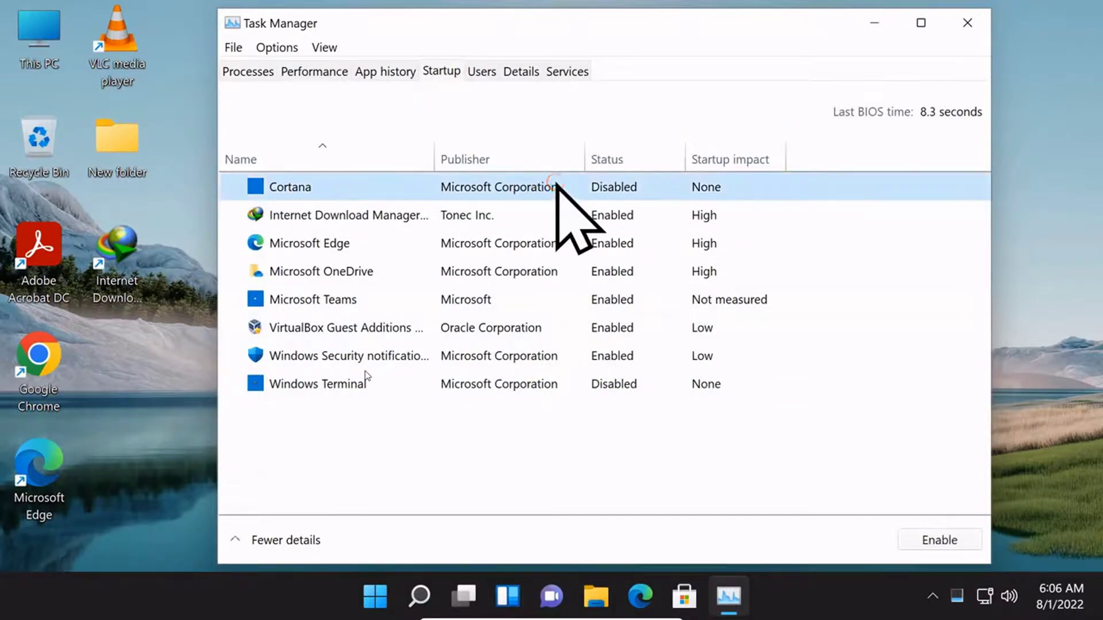
pyautogui.rightClick(571, 188)
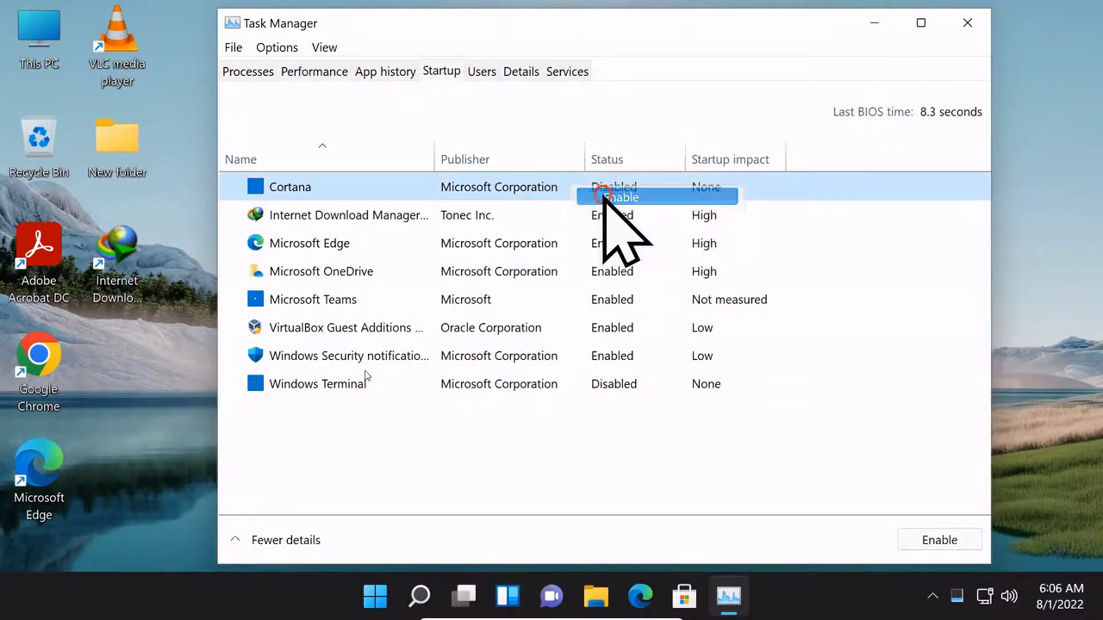
pyautogui.click(660, 189)
pyautogui.rightClick(516, 183)
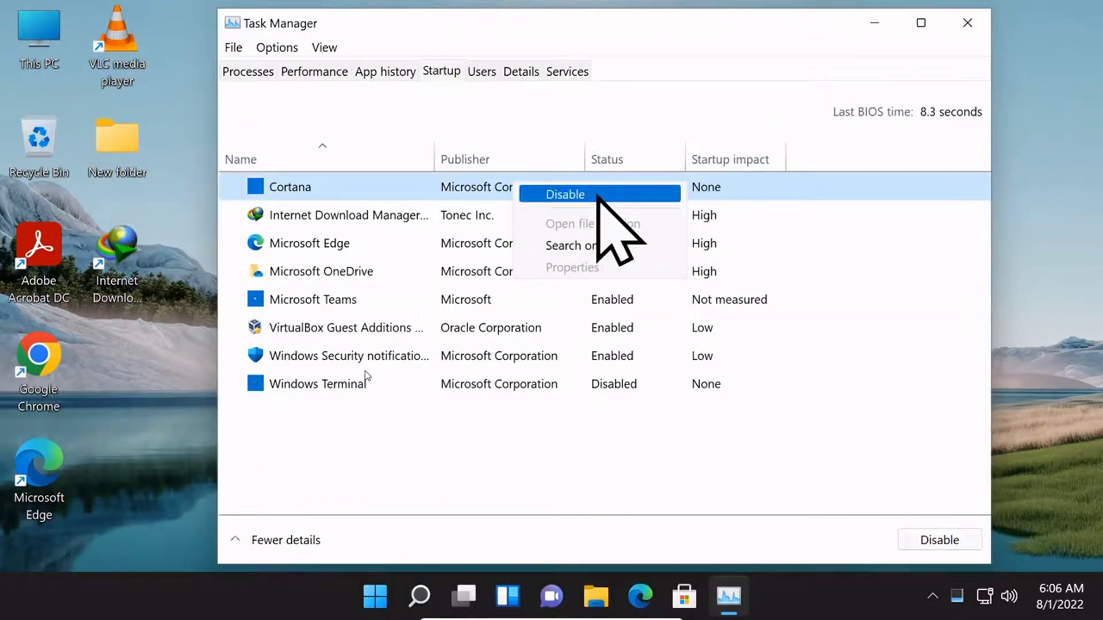
pyautogui.click(597, 195)
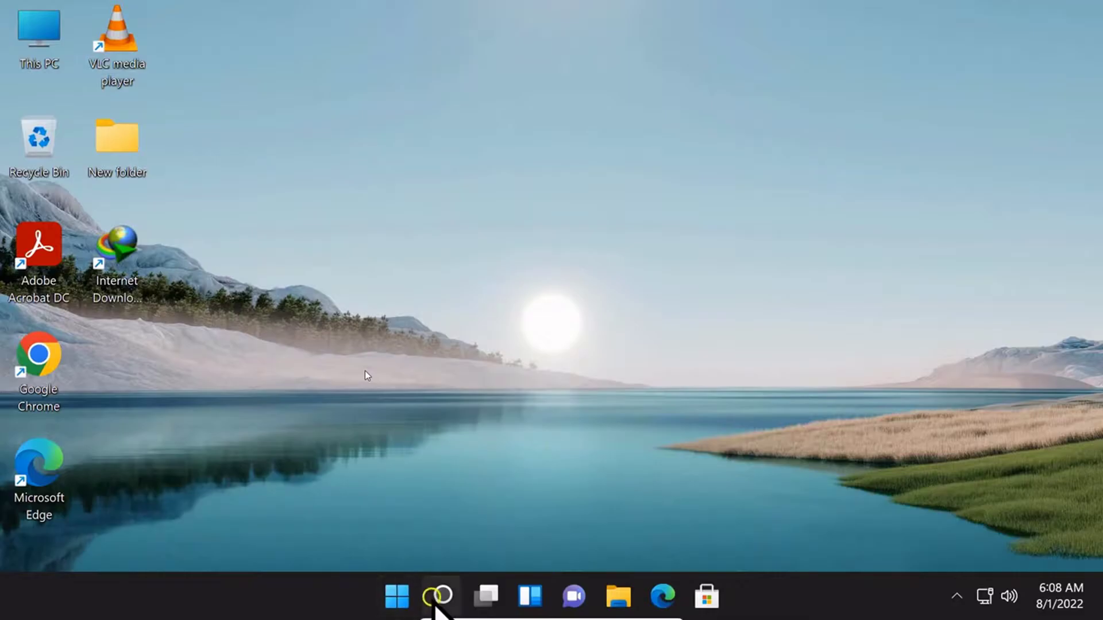
# Search Windows for 'apps' and open 'Add or remove programs' in Settings.
pyautogui.press('super+s')
pyautogui.write('a')
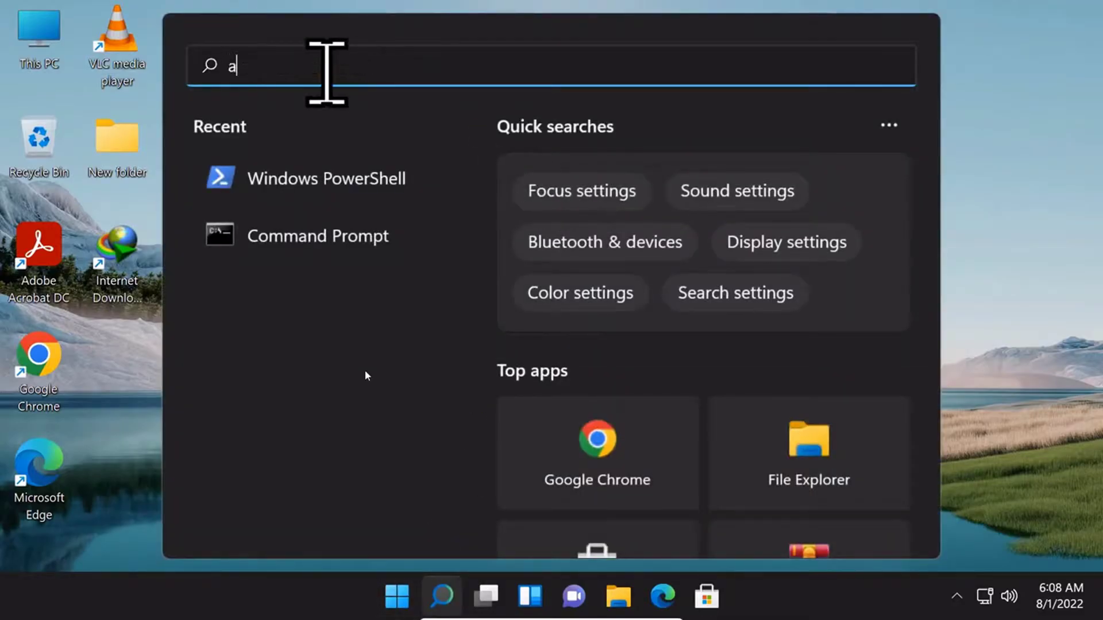
pyautogui.write('pps')
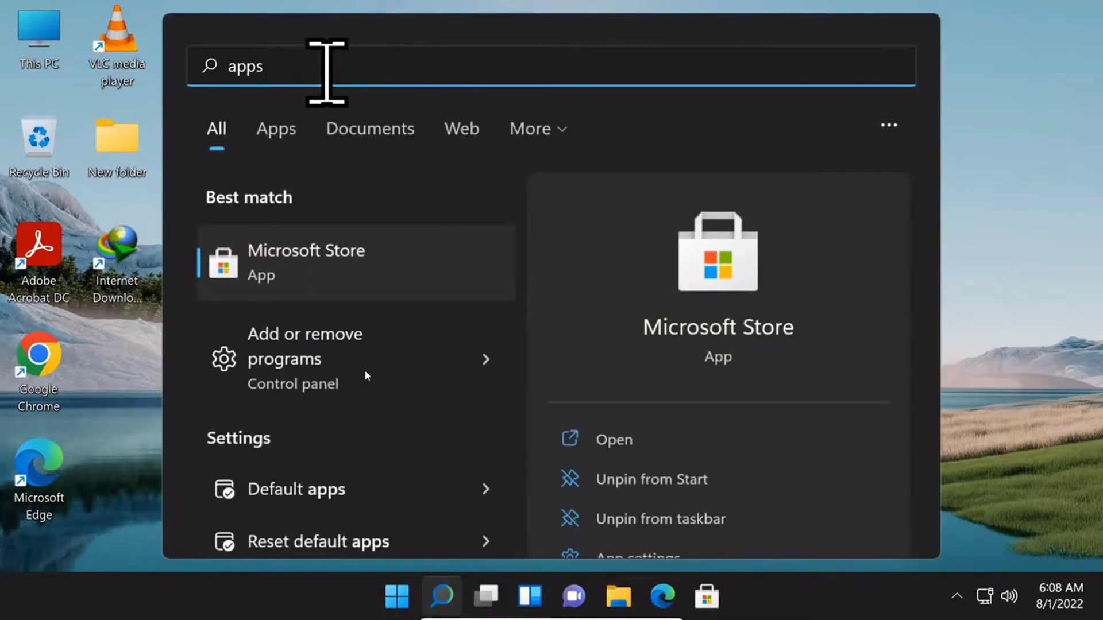
pyautogui.scroll(-2, 397, 402)
pyautogui.scroll(2, 407, 414)
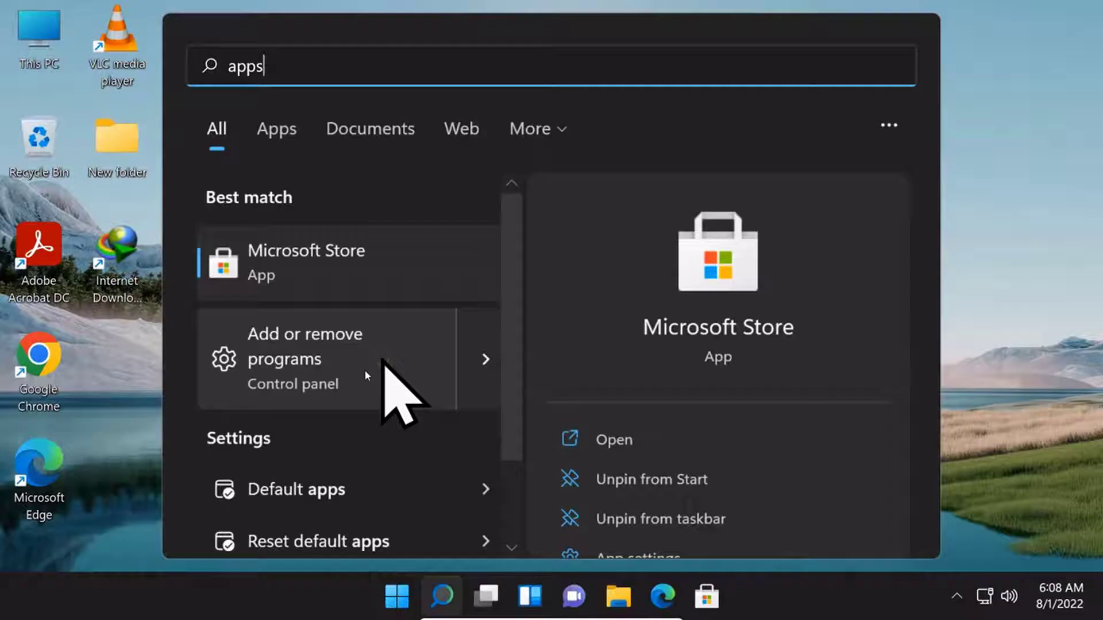
pyautogui.click(365, 372)
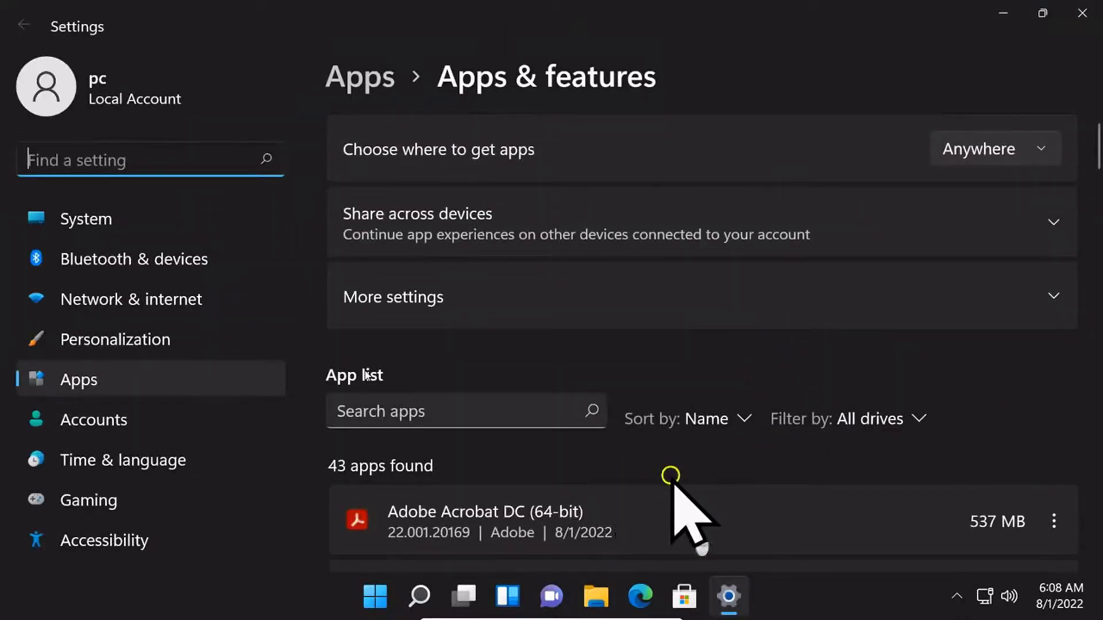
# Browse the installed apps and view Alarms & Clock's advanced options, then return to the list.
pyautogui.scroll(-3, 365, 375)
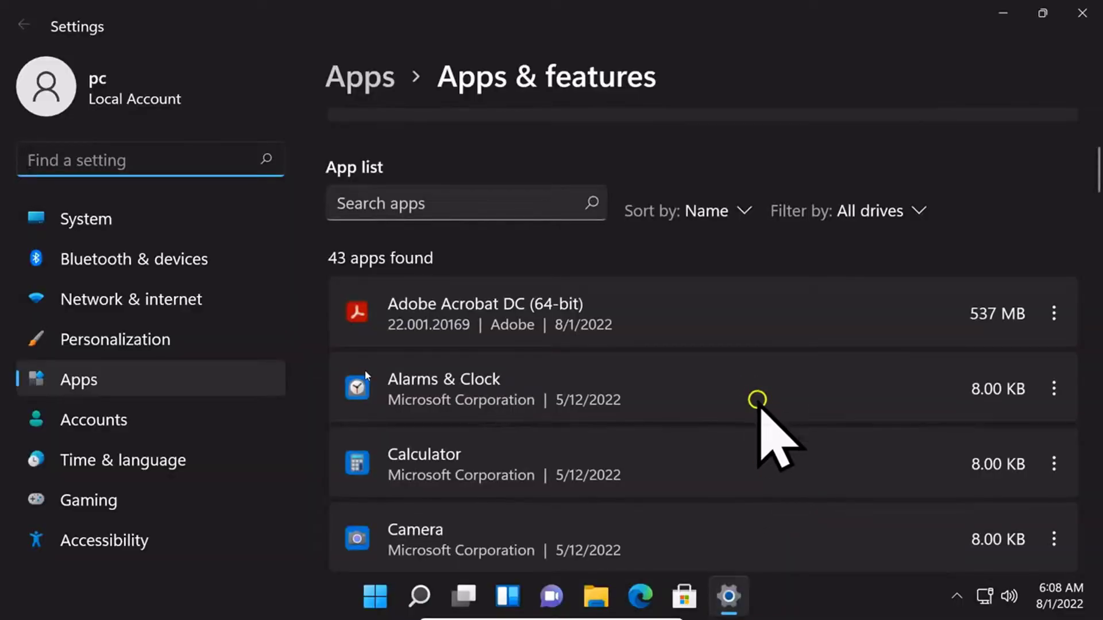
pyautogui.click(711, 374)
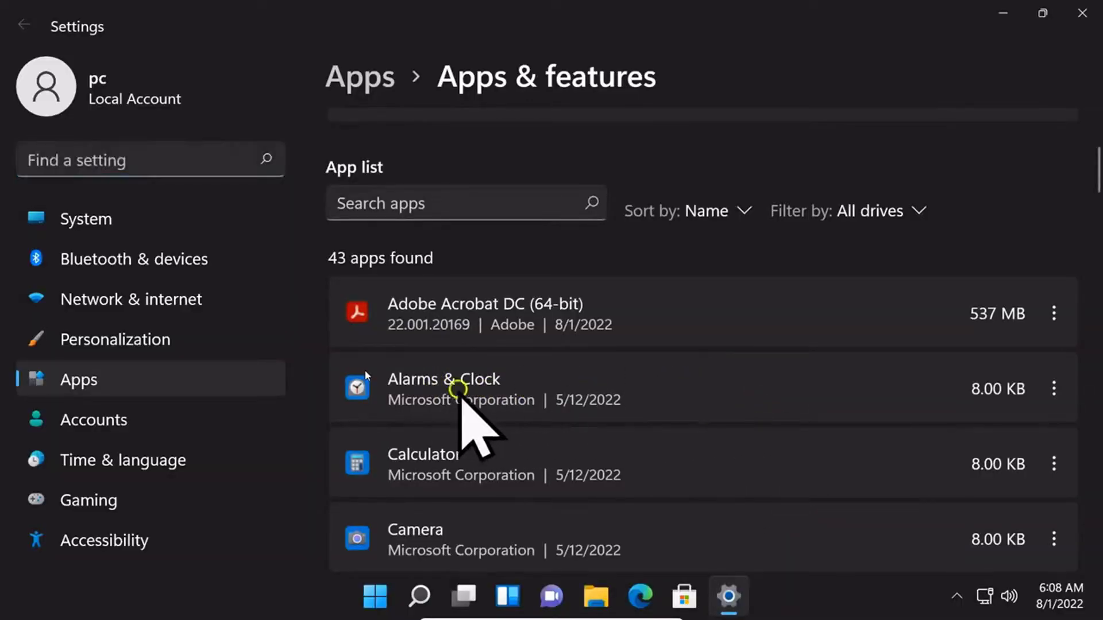
pyautogui.scroll(-3, 366, 374)
pyautogui.scroll(1, 366, 375)
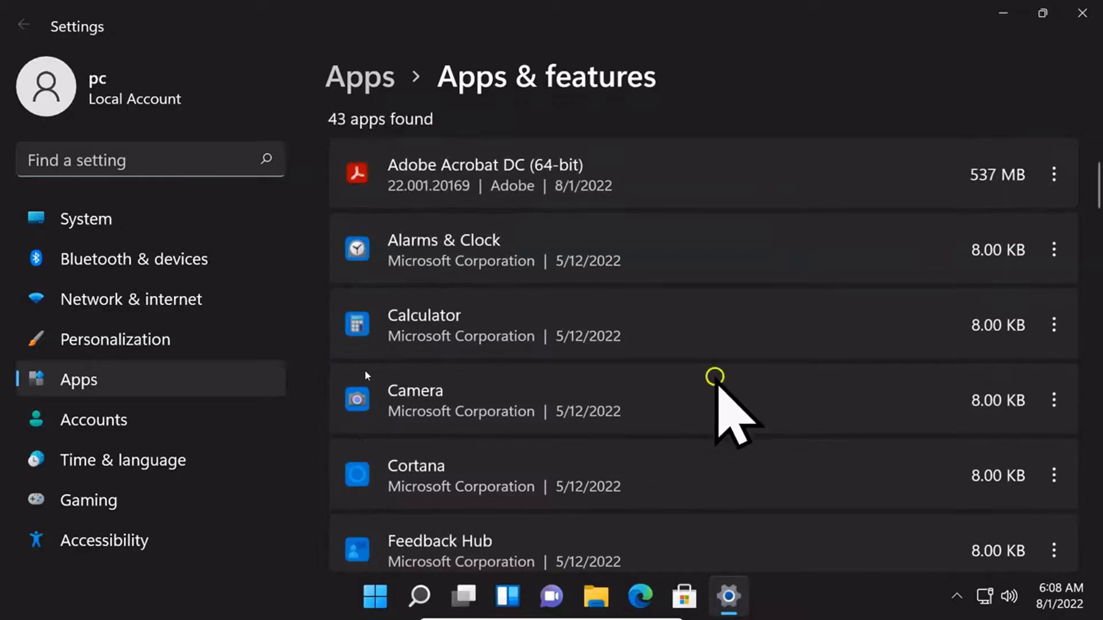
pyautogui.scroll(-1, 366, 375)
pyautogui.scroll(2, 366, 374)
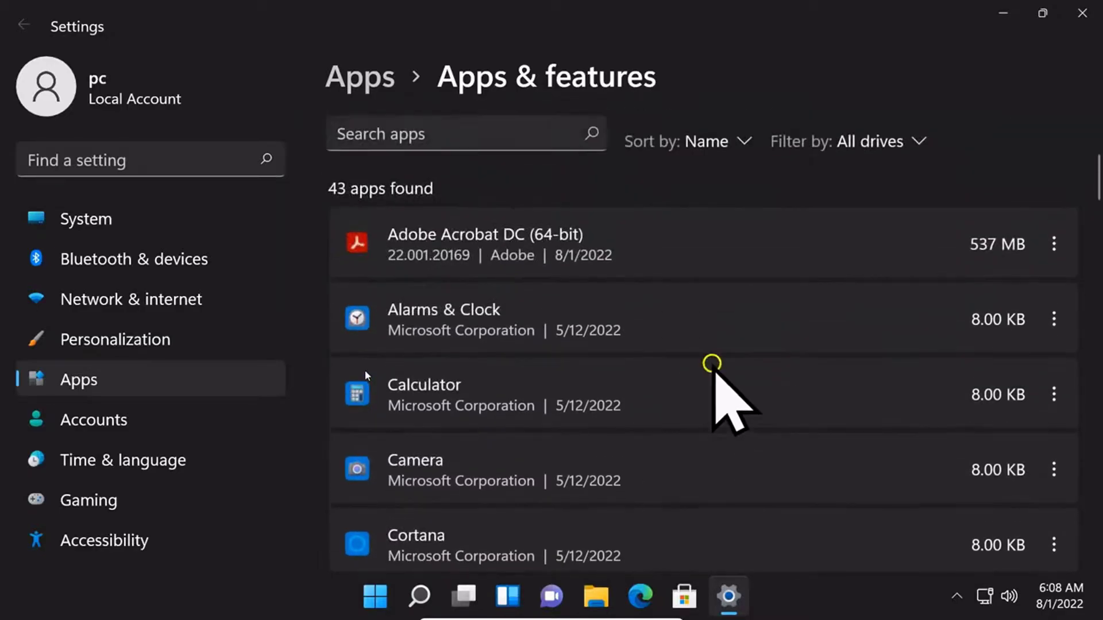
pyautogui.click(1051, 318)
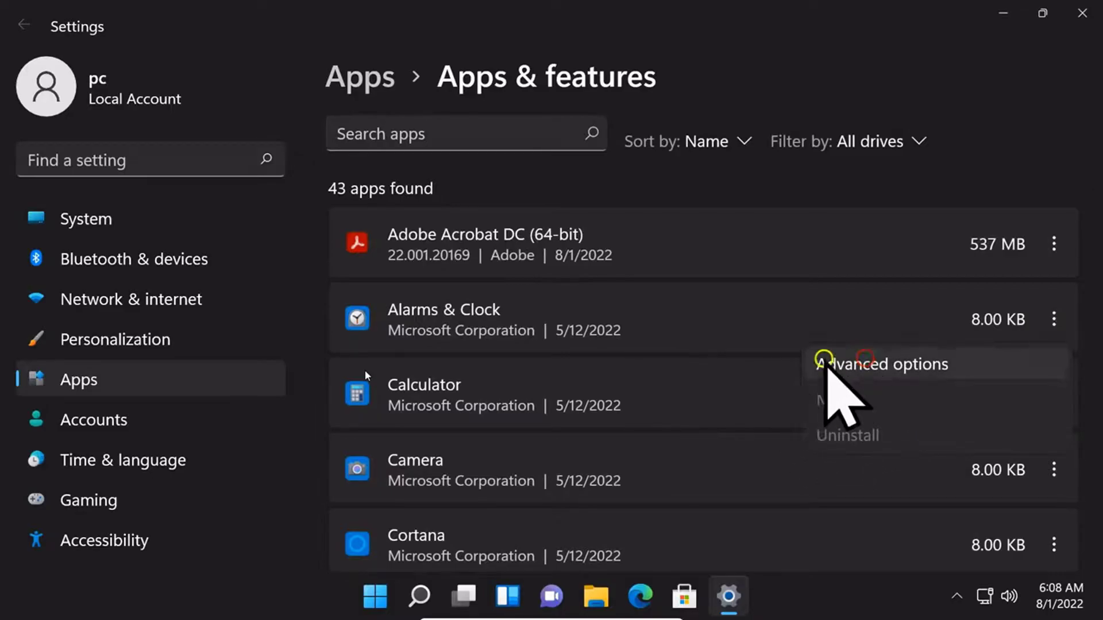
pyautogui.click(888, 365)
pyautogui.scroll(-10, 364, 374)
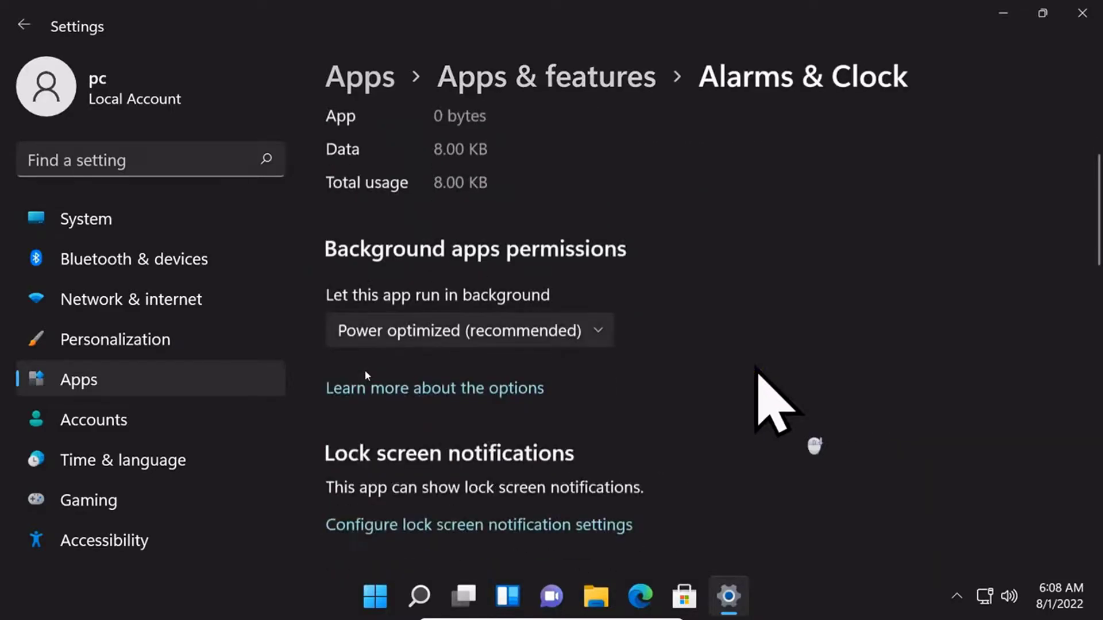
pyautogui.scroll(10, 756, 369)
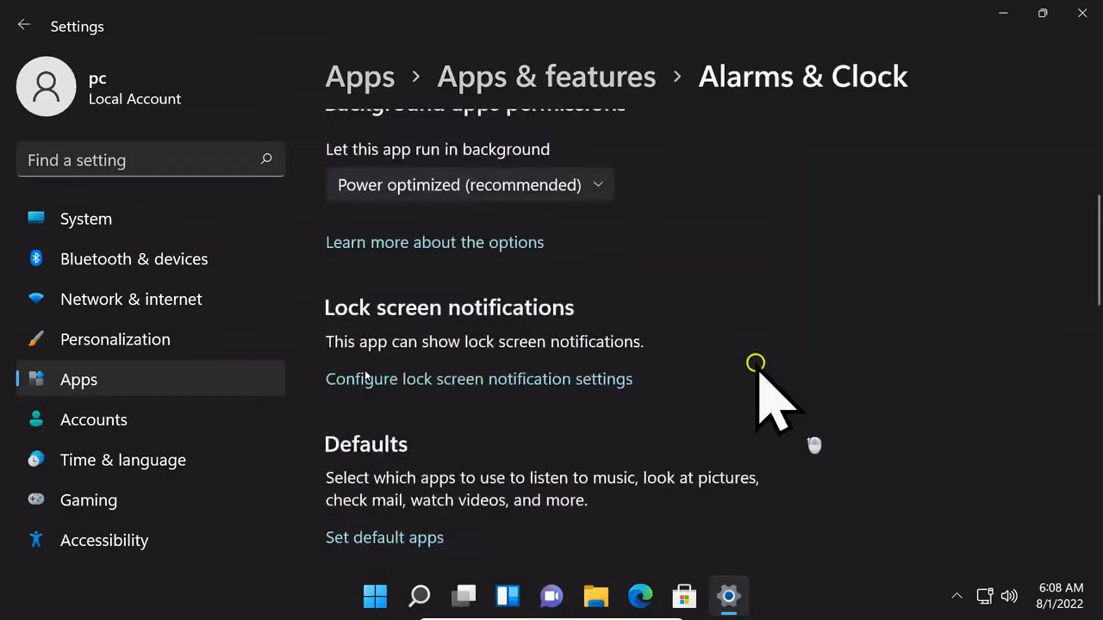
pyautogui.click(30, 26)
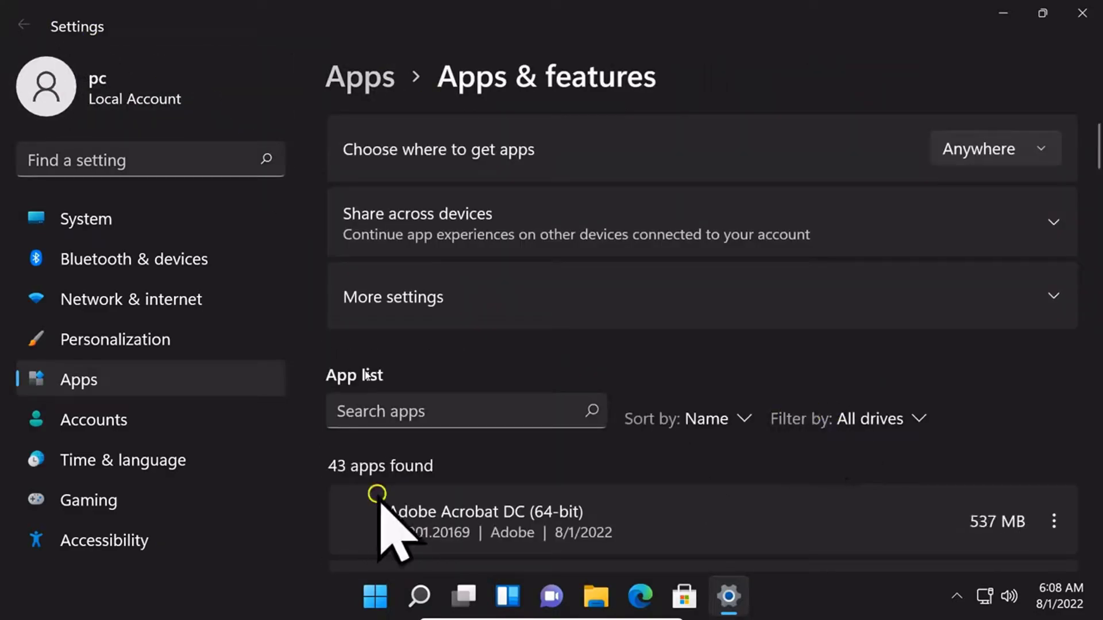
# Start uninstalling Adobe Acrobat DC, then cancel to keep it installed.
pyautogui.scroll(-3, 670, 460)
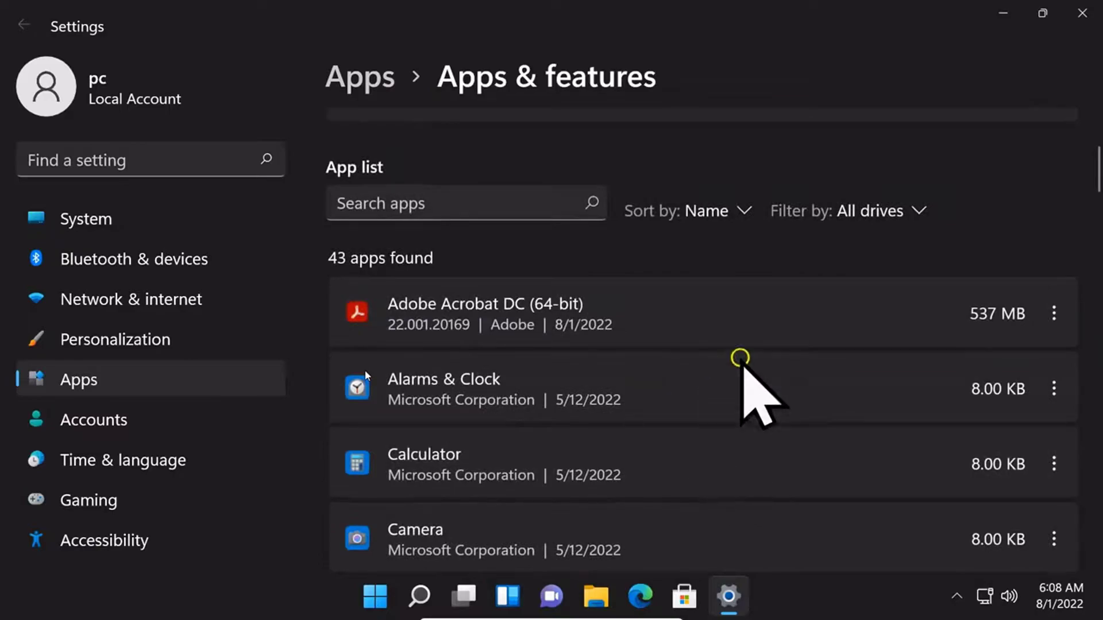
pyautogui.click(1056, 312)
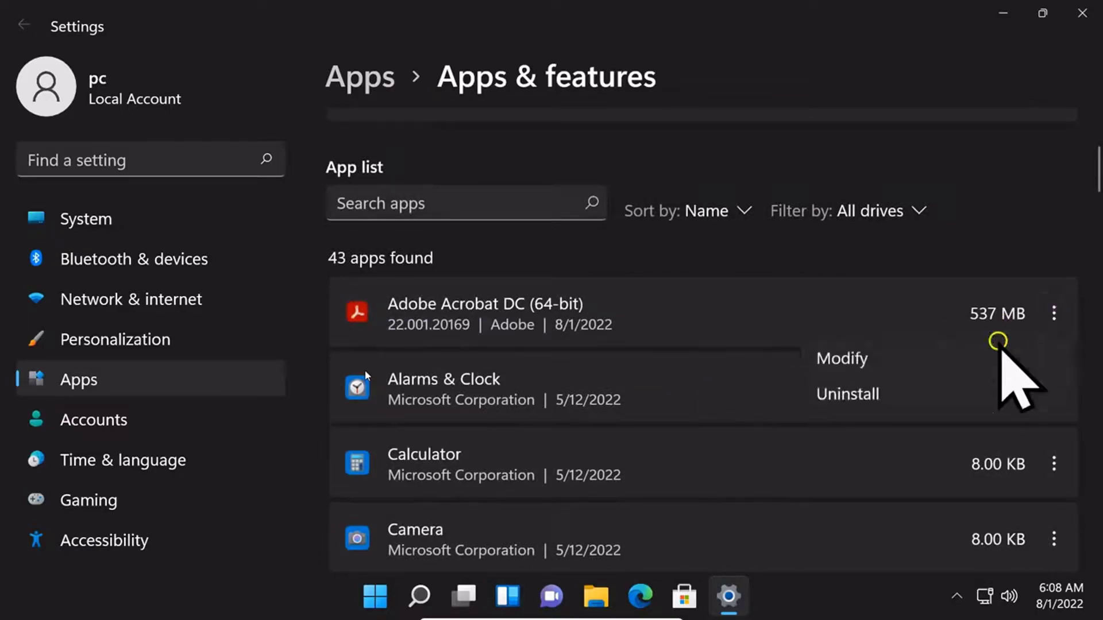
pyautogui.click(872, 393)
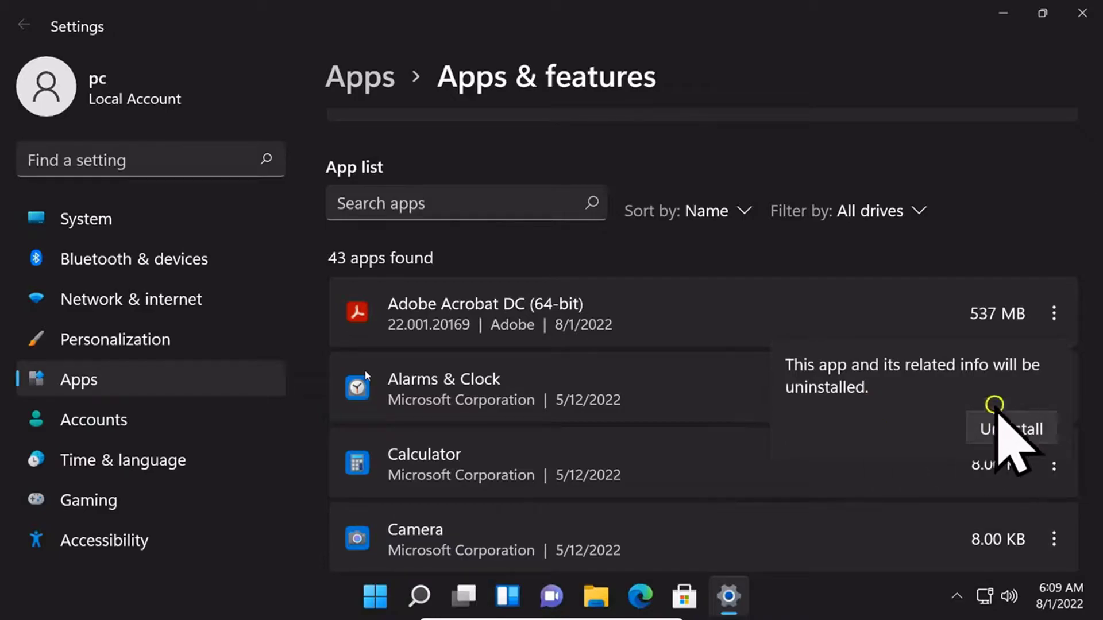
pyautogui.click(804, 367)
# Uninstall Voice Recorder and confirm its removal.
pyautogui.scroll(-5, 835, 434)
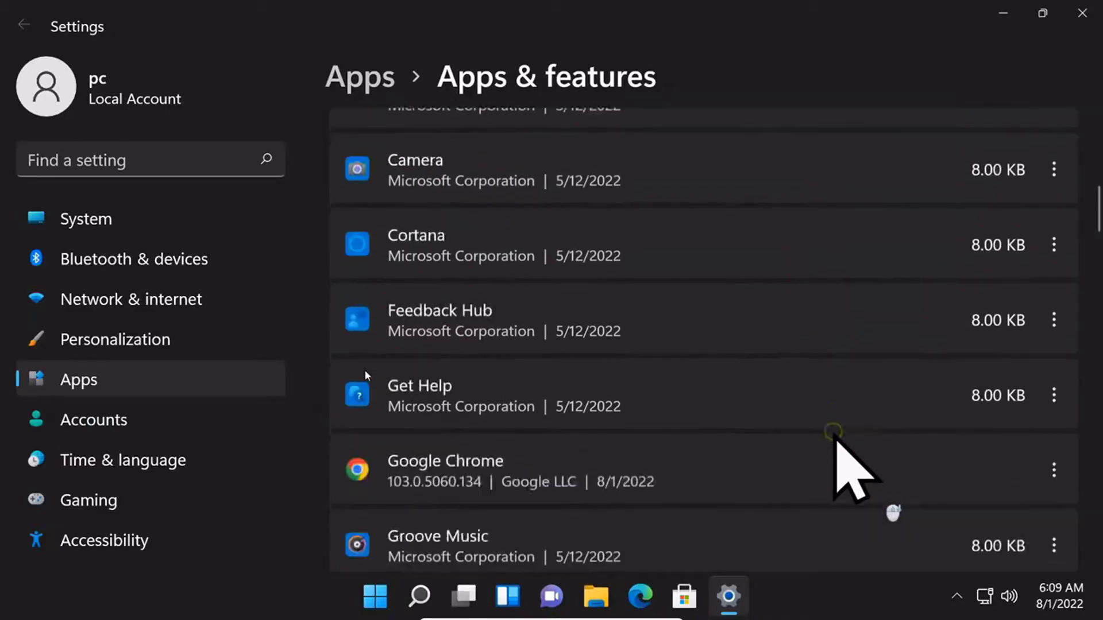
pyautogui.scroll(-7, 836, 435)
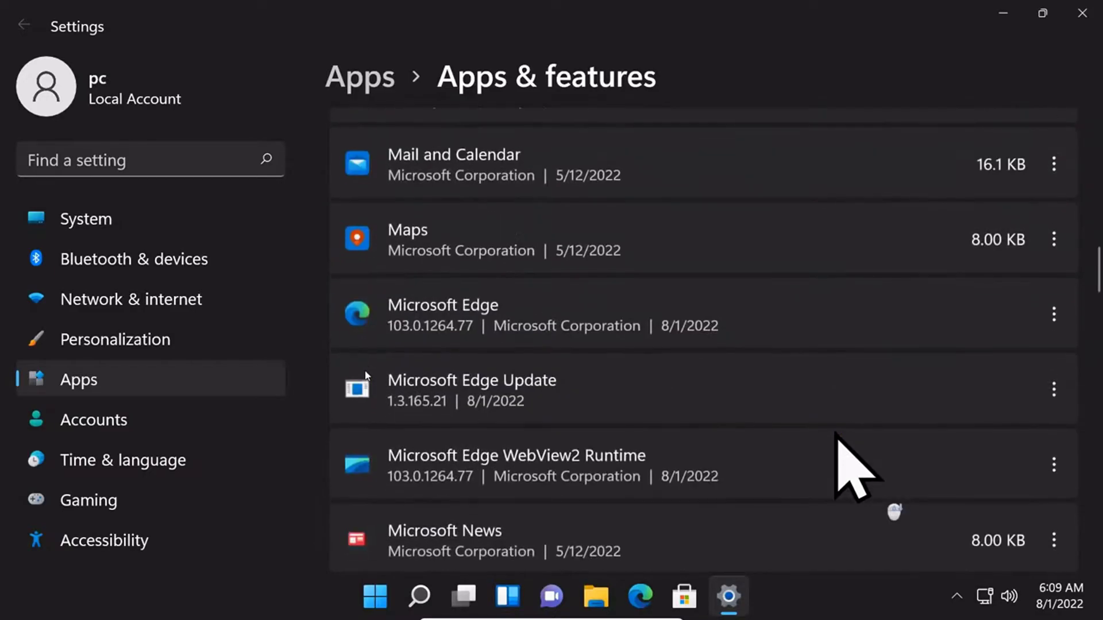
pyautogui.scroll(-8, 836, 435)
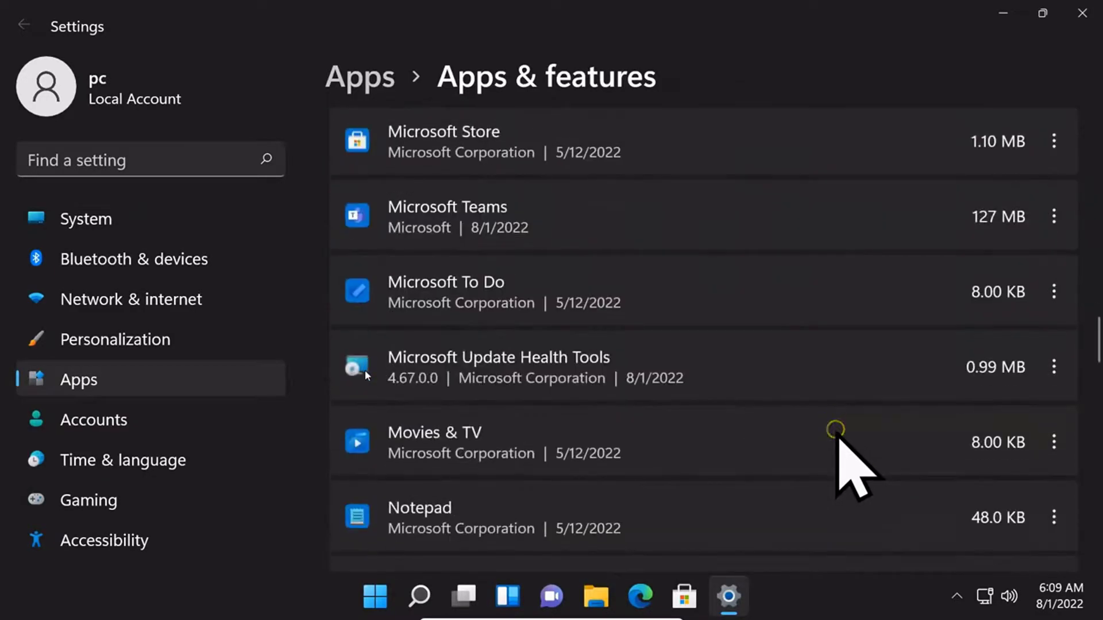
pyautogui.scroll(-8, 877, 434)
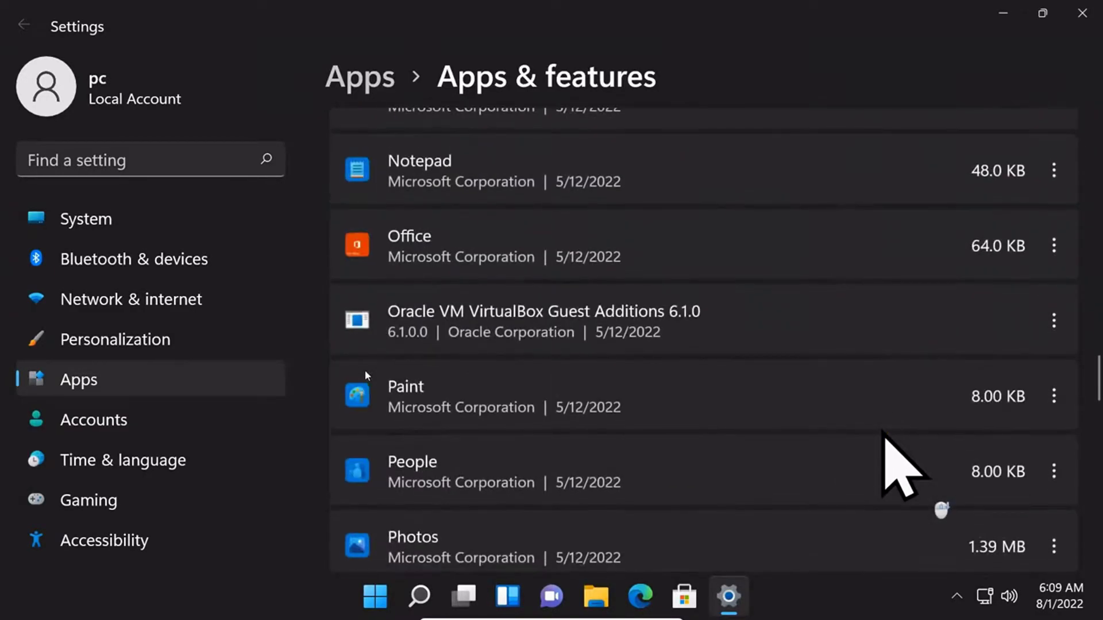
pyautogui.scroll(-9, 883, 432)
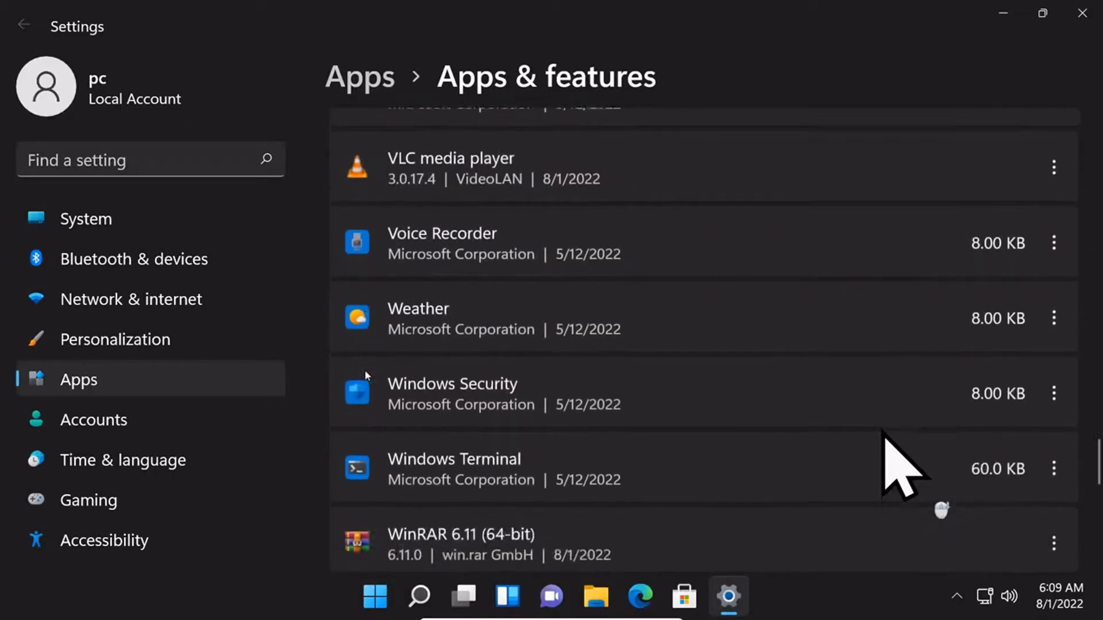
pyautogui.scroll(3, 883, 433)
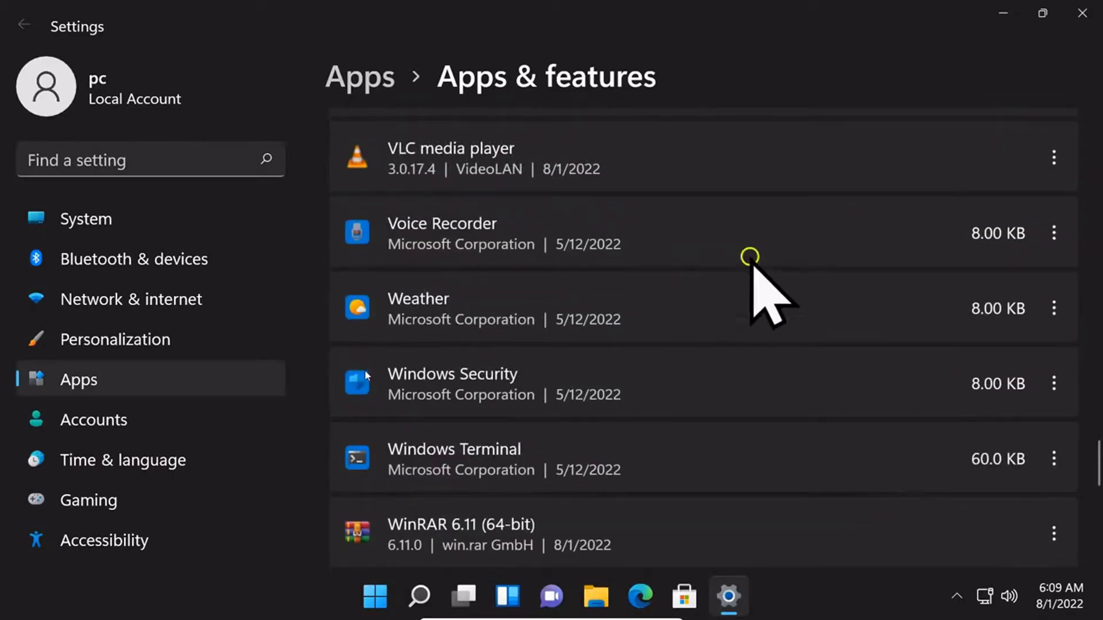
pyautogui.click(1053, 233)
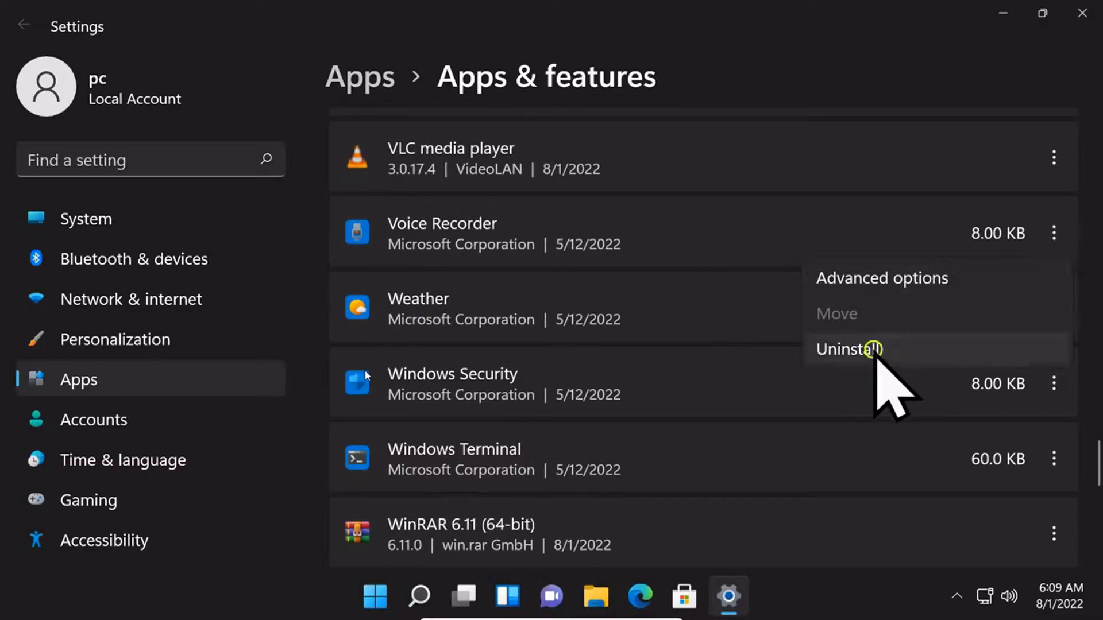
pyautogui.click(877, 349)
pyautogui.click(1018, 344)
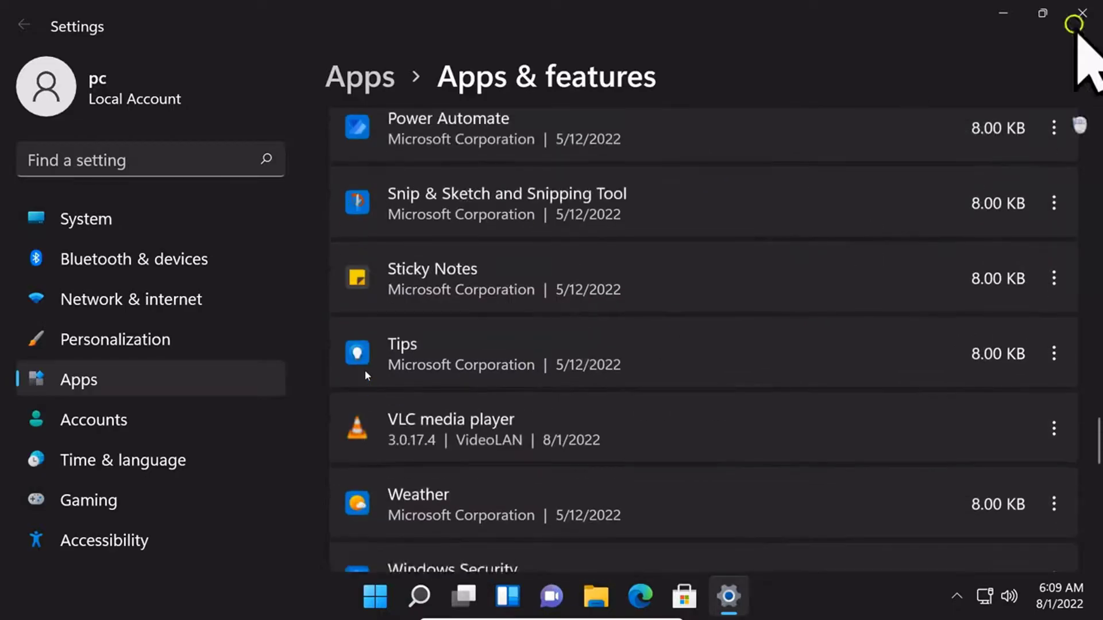
# Close Settings and open Defragment and Optimize Drives by searching 'defragment'.
pyautogui.click(1082, 13)
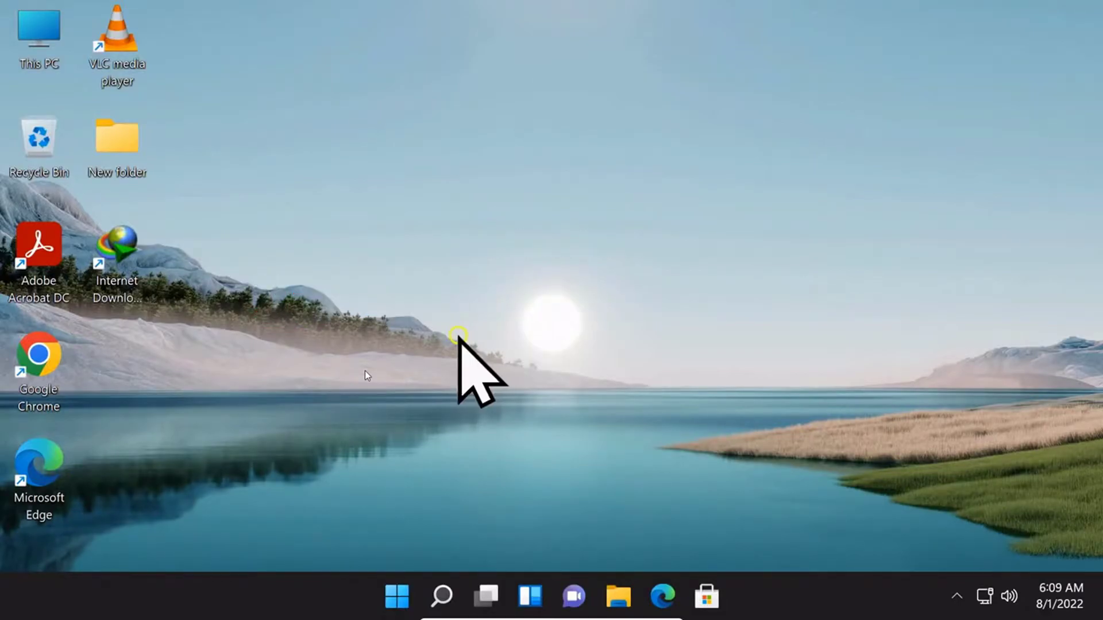
pyautogui.click(451, 592)
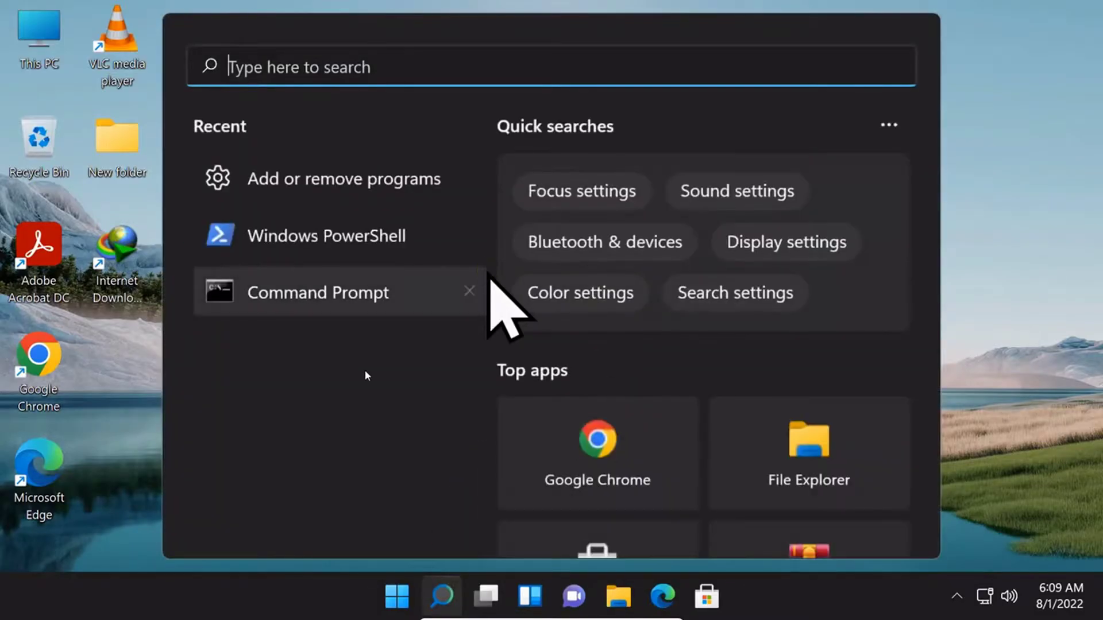
pyautogui.write('defra')
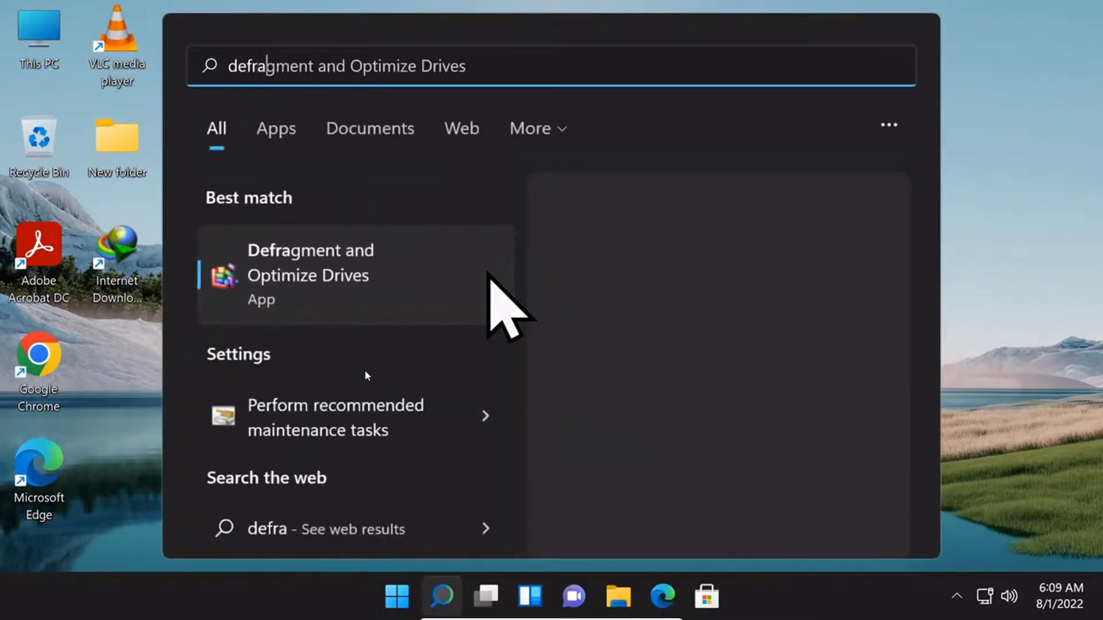
pyautogui.write('gment')
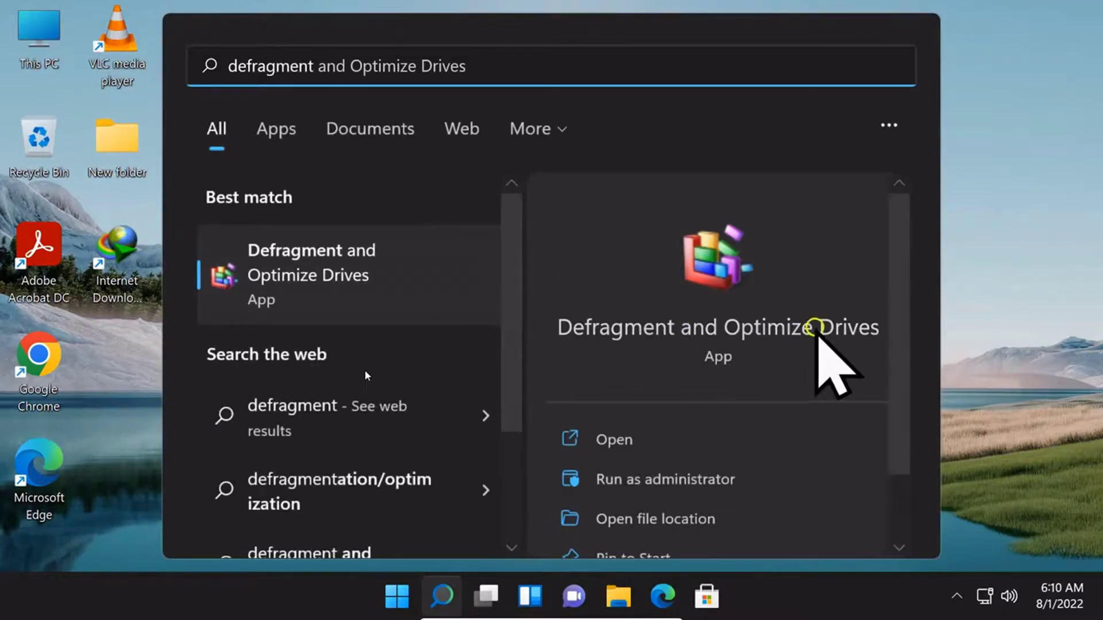
pyautogui.click(816, 324)
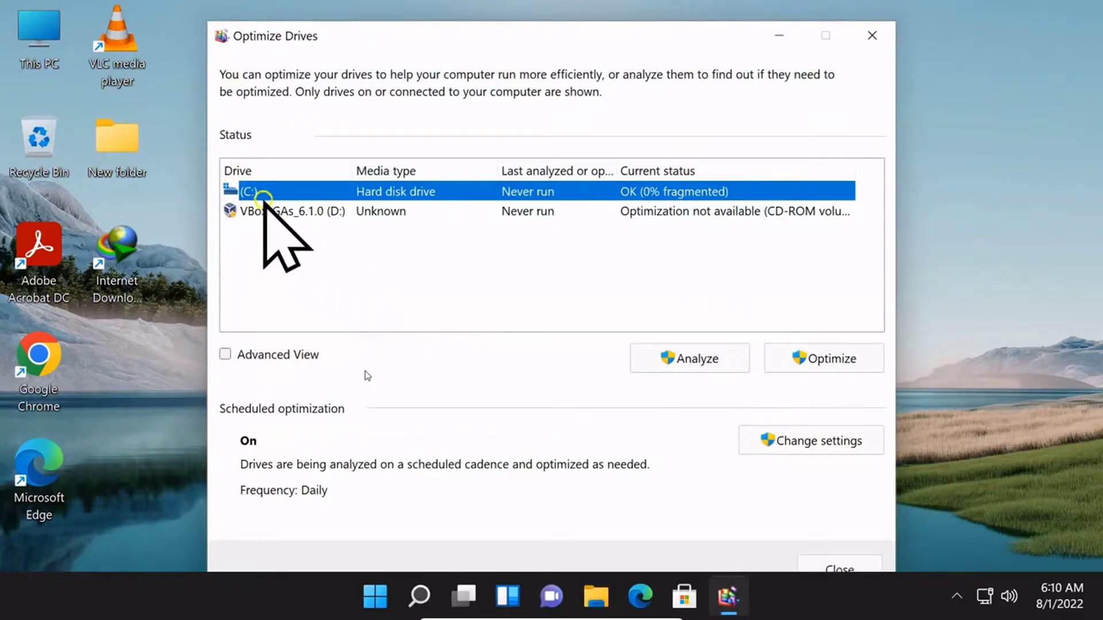
# Optimize drive C: until it reports OK (0% fragmented).
pyautogui.click(849, 358)
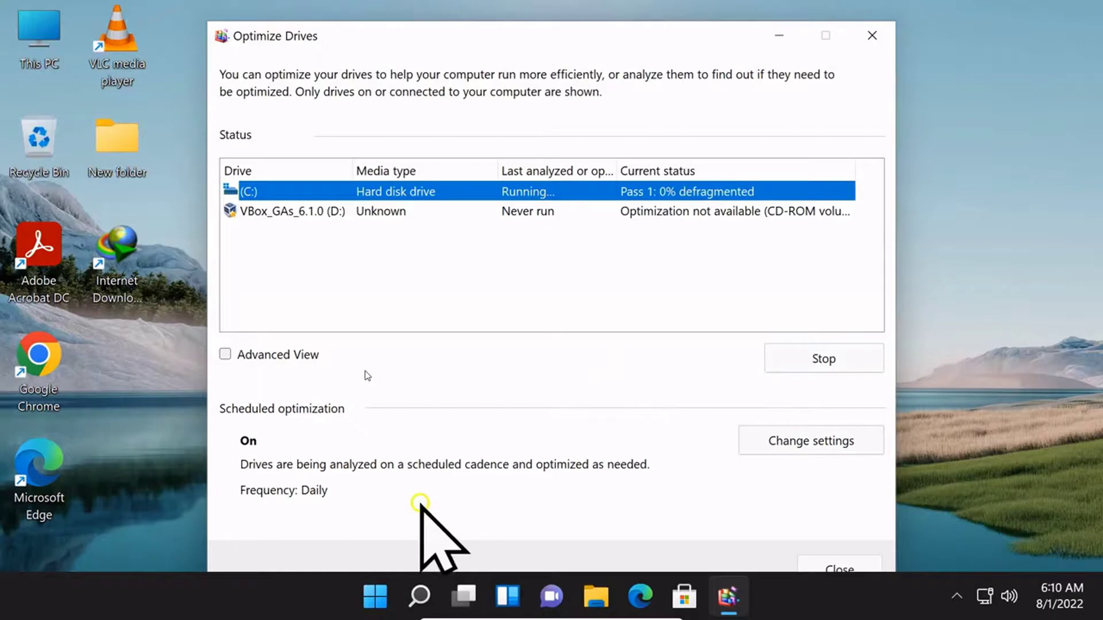
pyautogui.moveTo(650, 35); pyautogui.dragTo(679, 29)
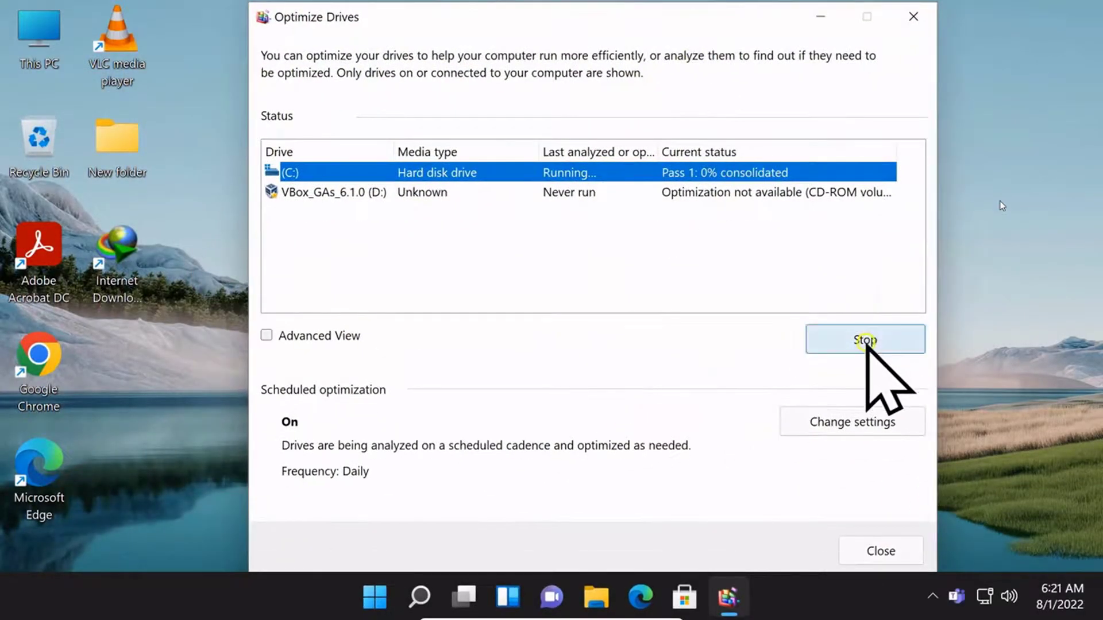
pyautogui.click(866, 341)
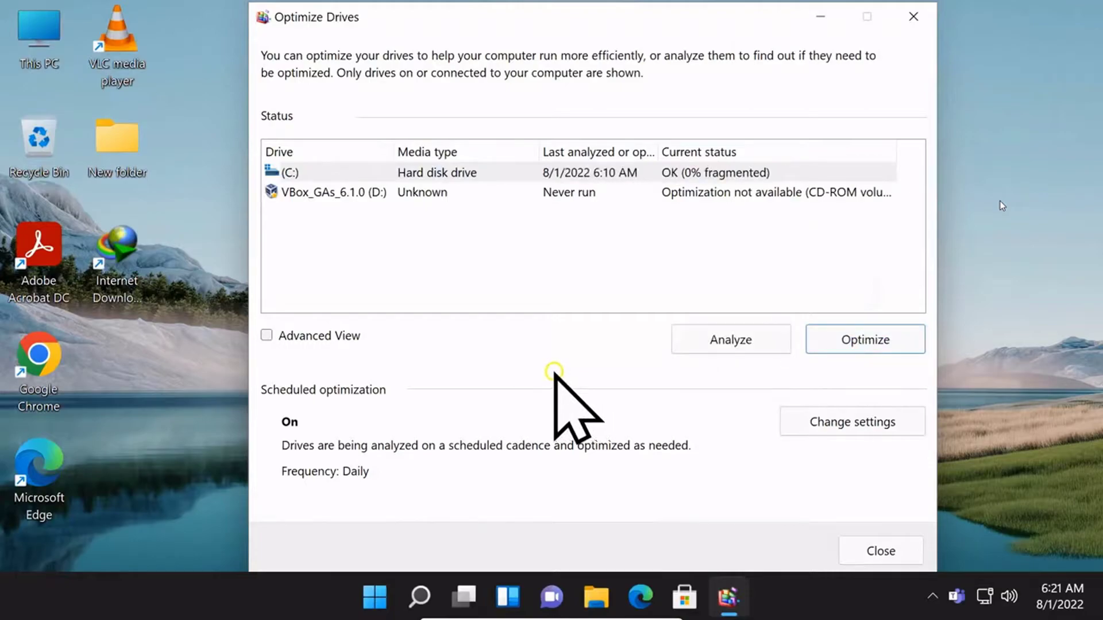
# Close Optimize Drives and launch the Services console with services.msc from Run.
pyautogui.click(910, 24)
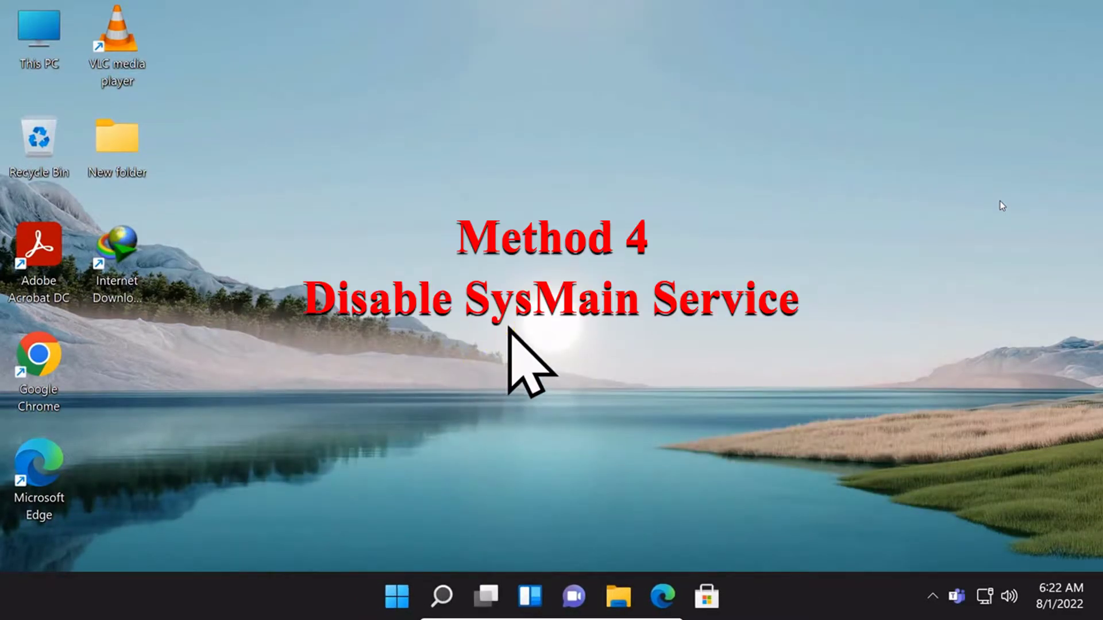
pyautogui.press('super+r')
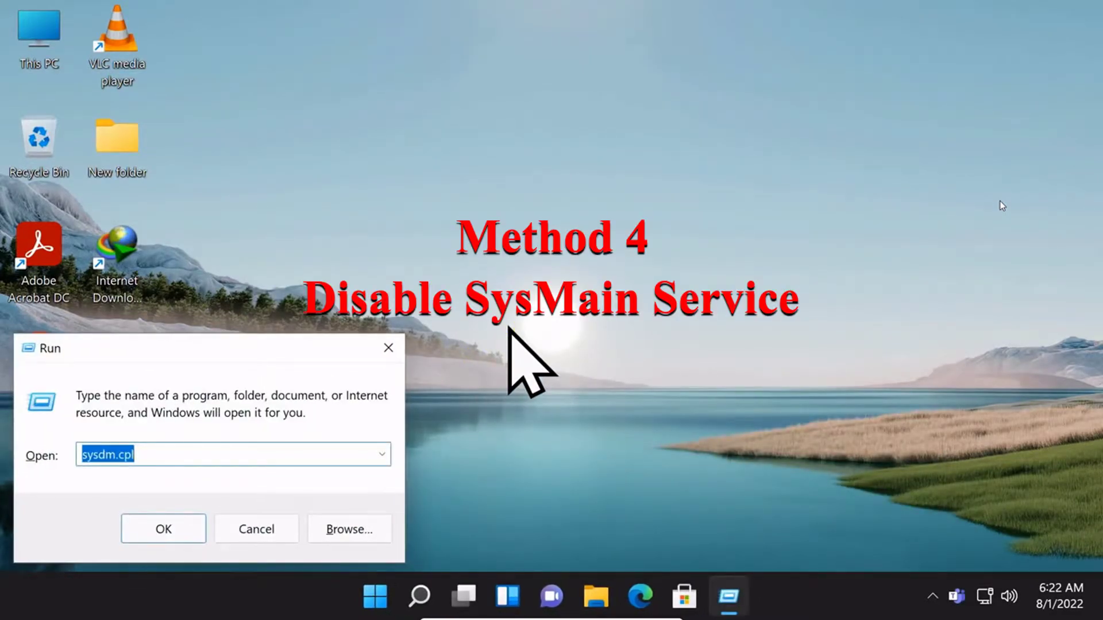
pyautogui.write('services.msc')
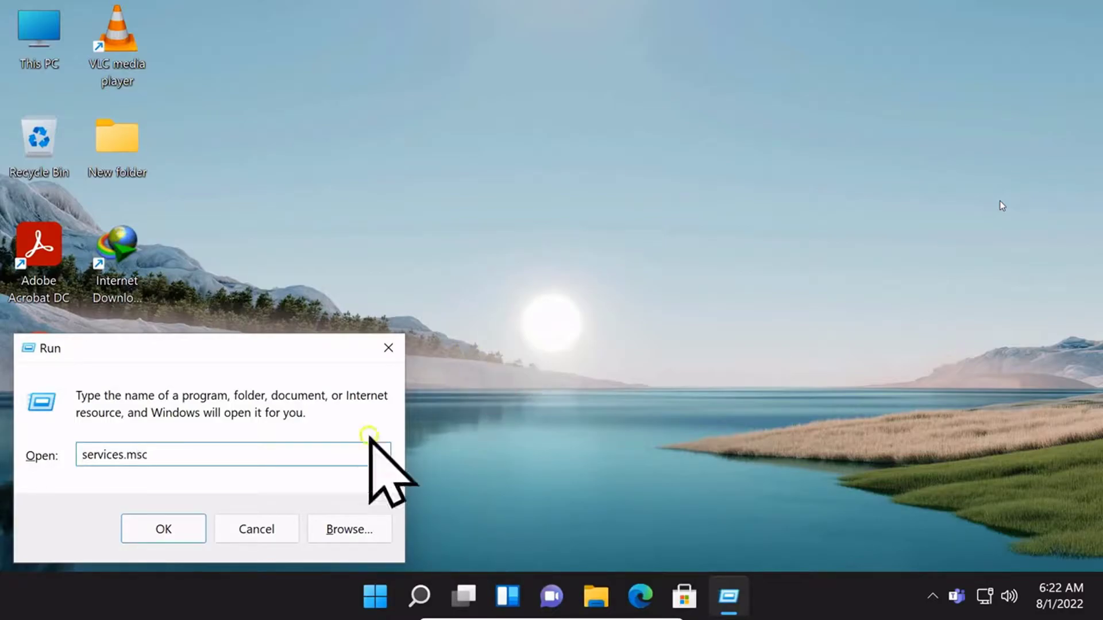
pyautogui.click(160, 530)
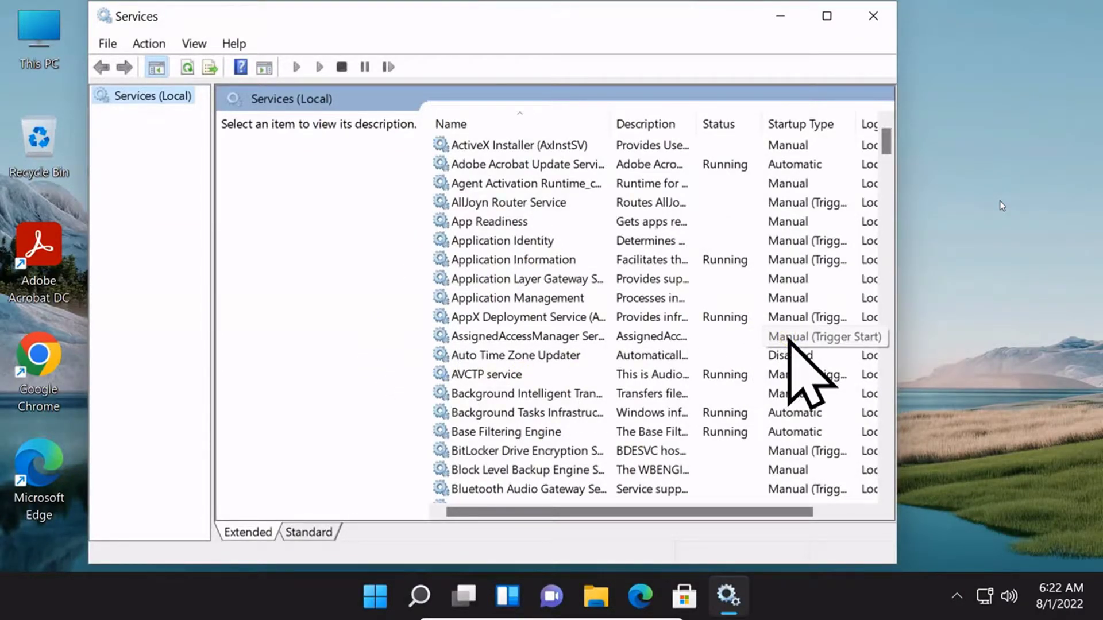
# Scroll the Services list to the SysMain service and select it.
pyautogui.scroll(-2, 788, 339)
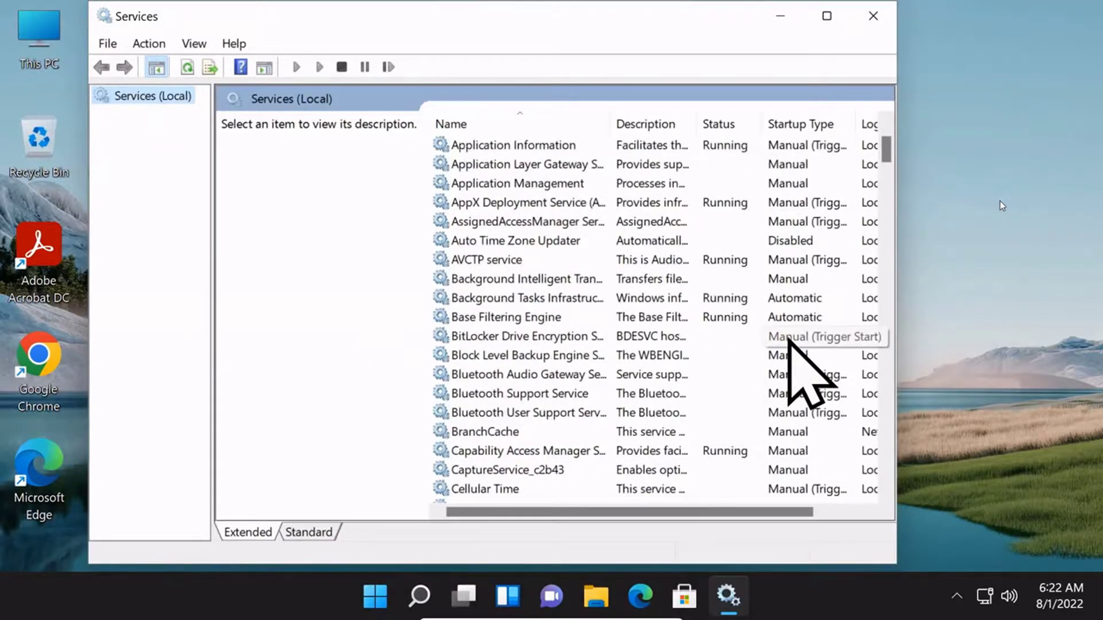
pyautogui.scroll(-11, 788, 339)
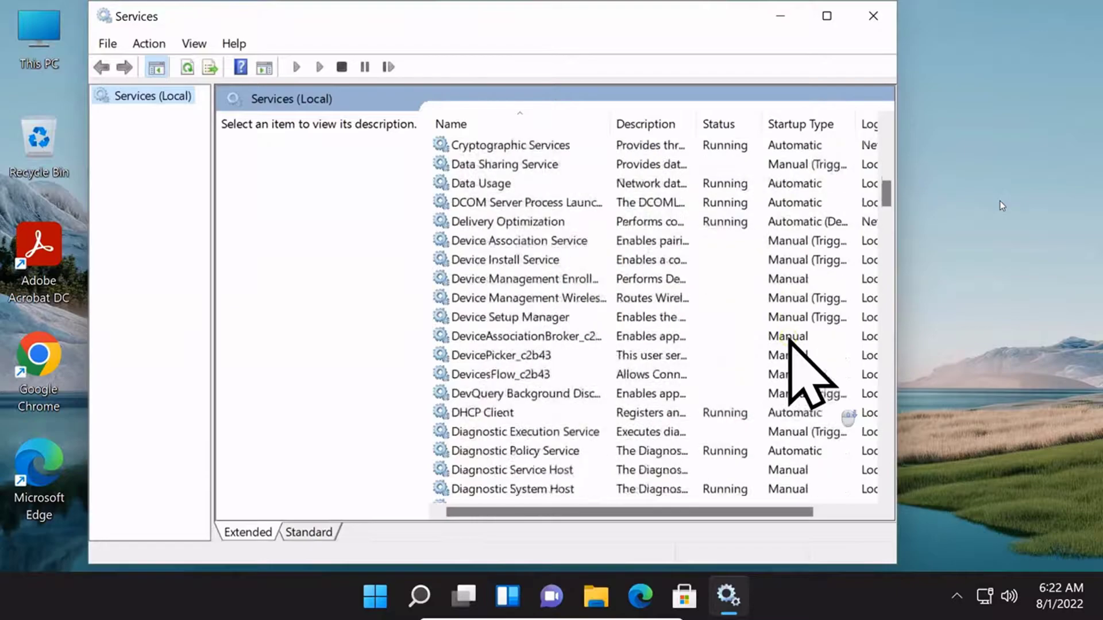
pyautogui.scroll(-19, 789, 339)
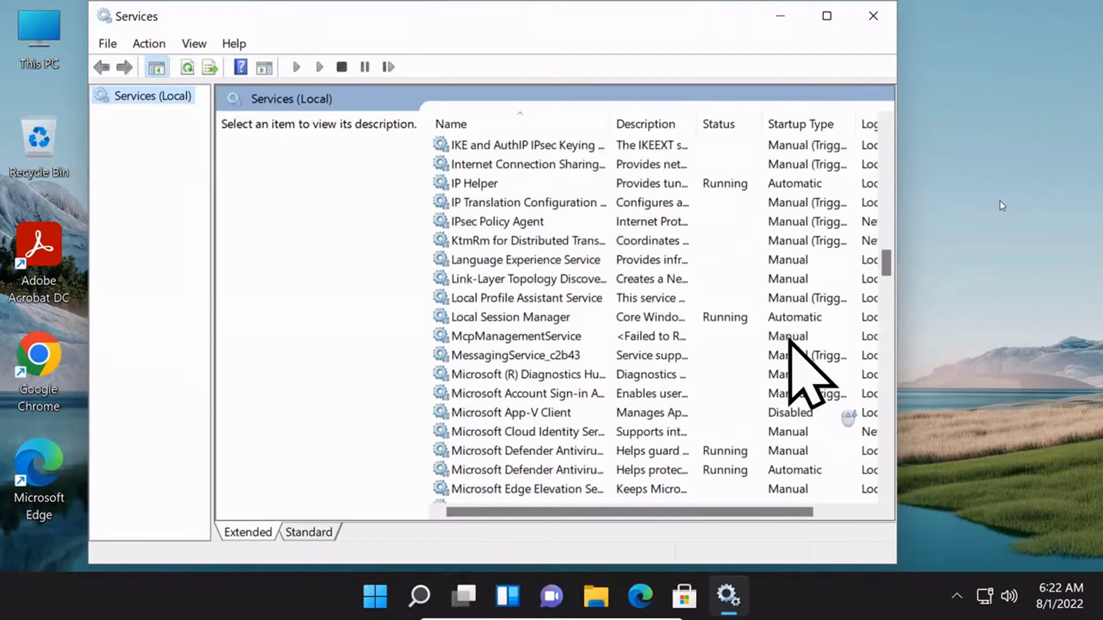
pyautogui.scroll(-20, 788, 339)
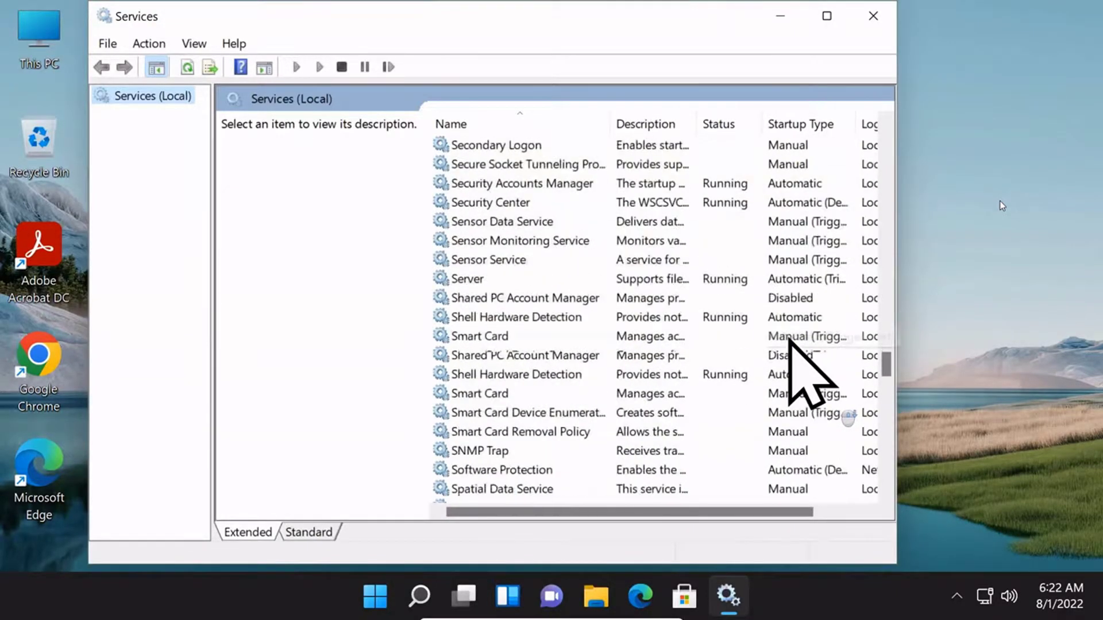
pyautogui.scroll(-14, 788, 339)
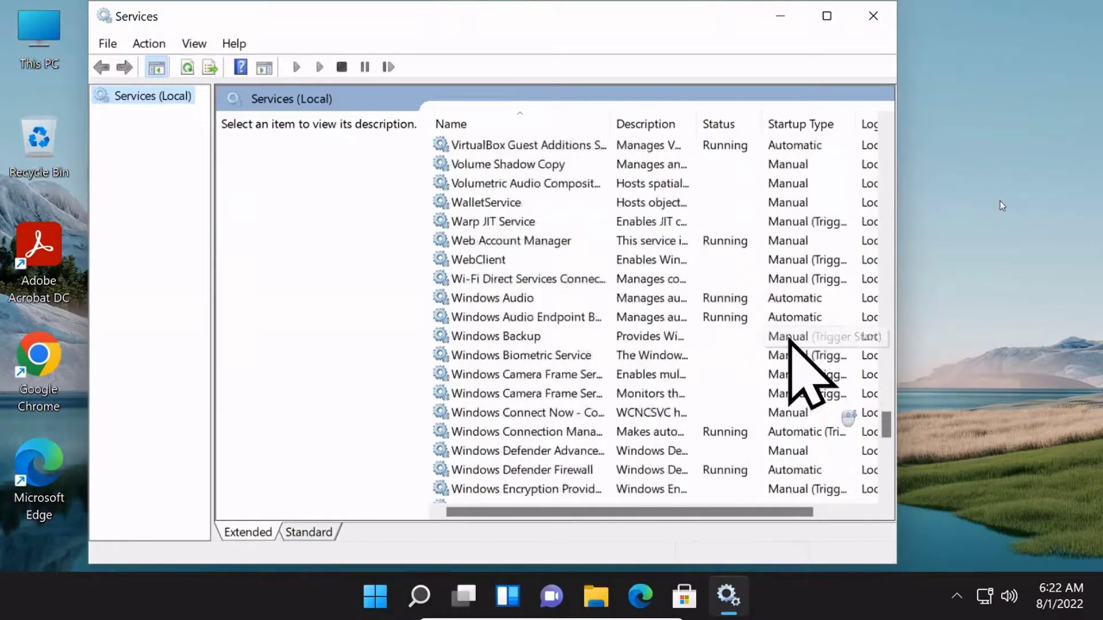
pyautogui.scroll(-13, 788, 339)
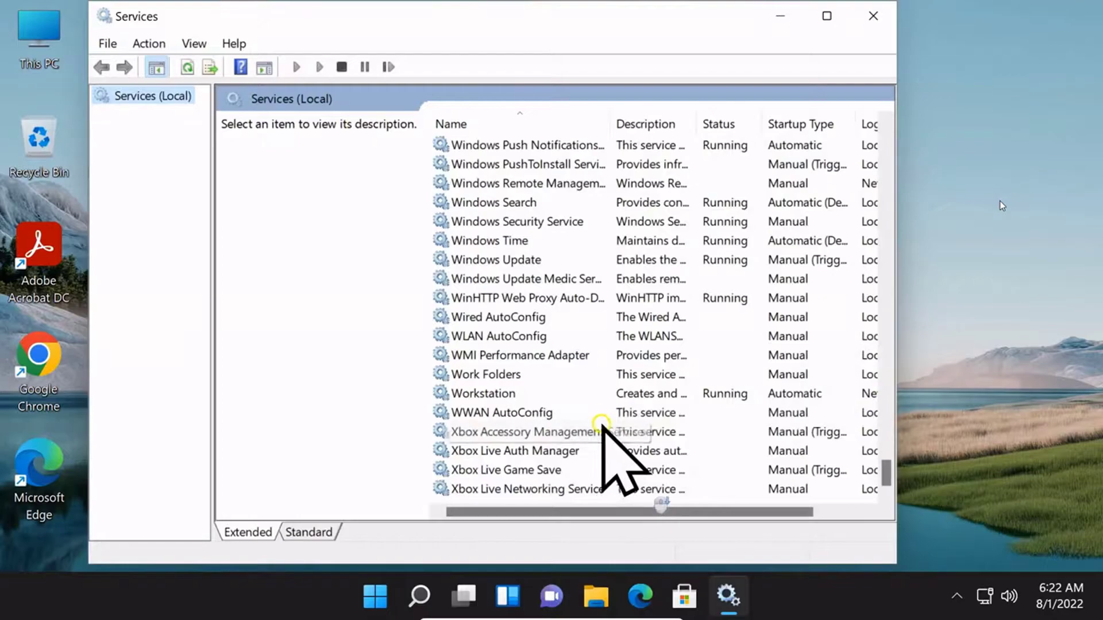
pyautogui.scroll(4, 608, 427)
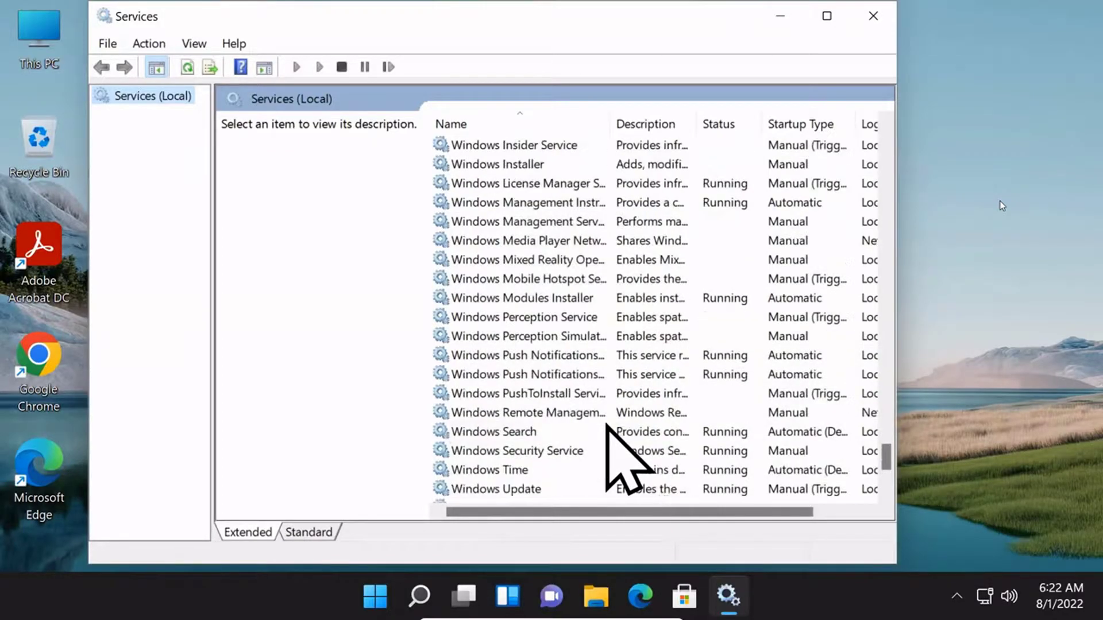
pyautogui.scroll(12, 607, 425)
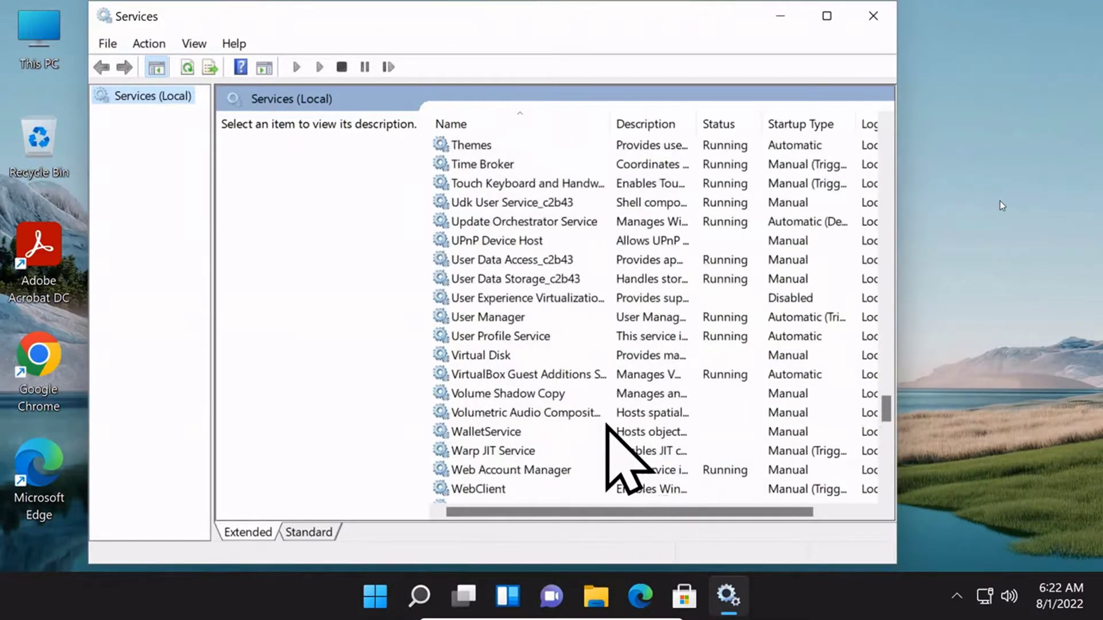
pyautogui.scroll(3, 566, 396)
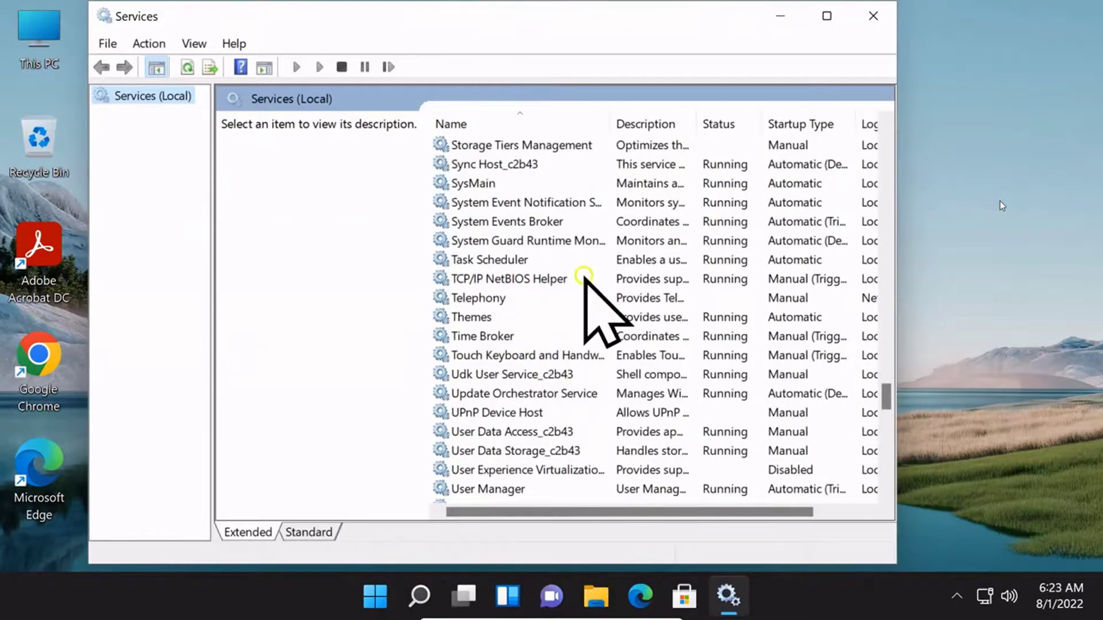
pyautogui.click(511, 183)
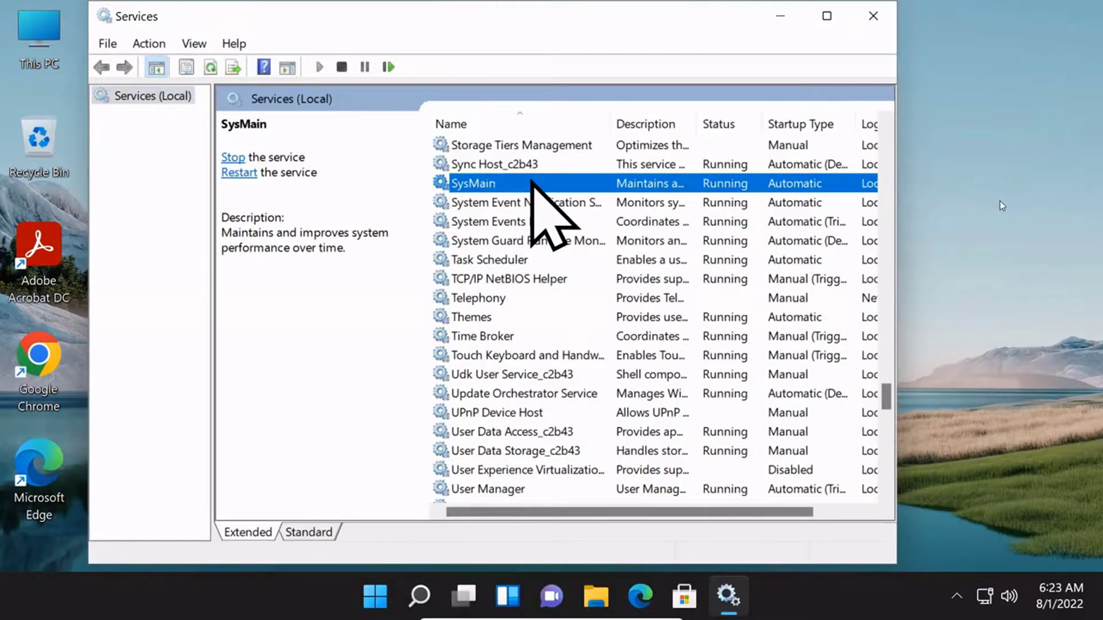
# Set SysMain's startup type to Disabled, stop the service, and apply the change.
pyautogui.doubleClick(530, 179)
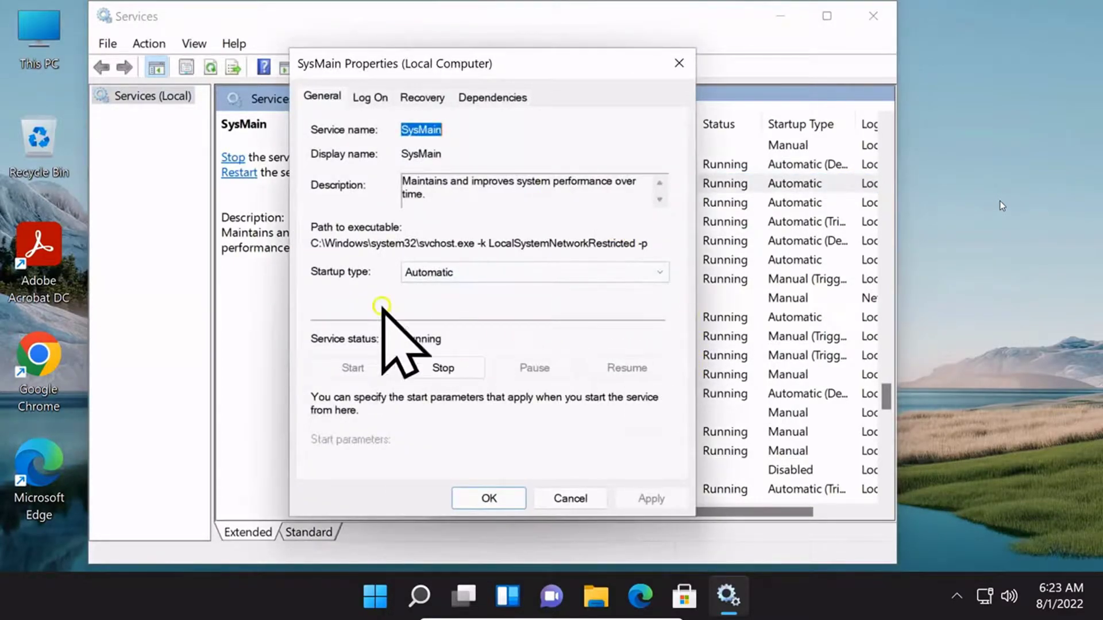
pyautogui.click(517, 264)
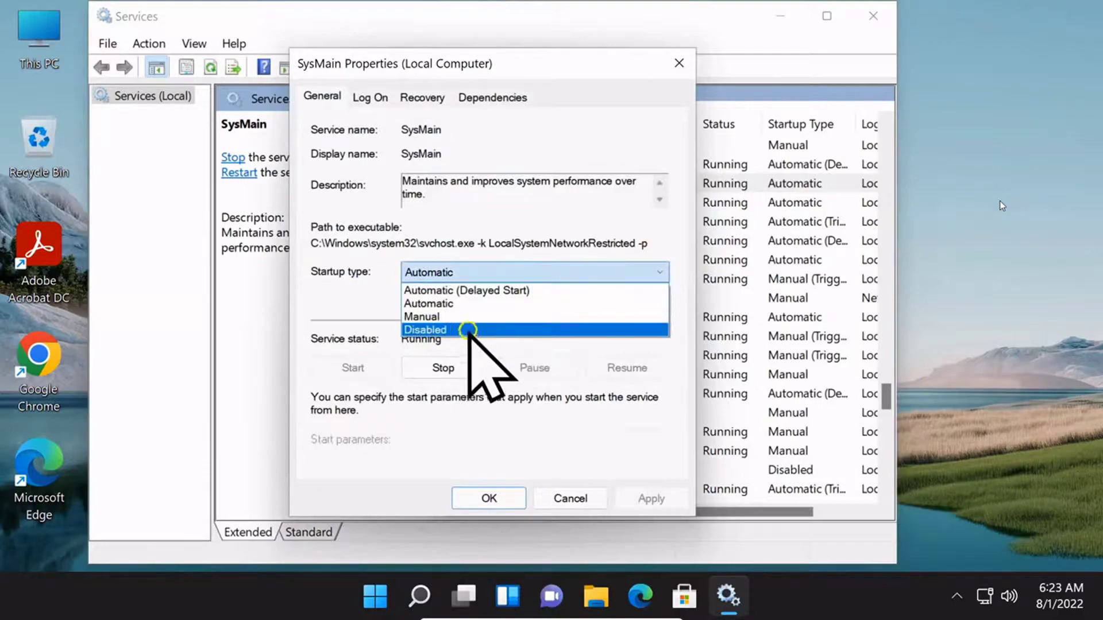
pyautogui.click(474, 328)
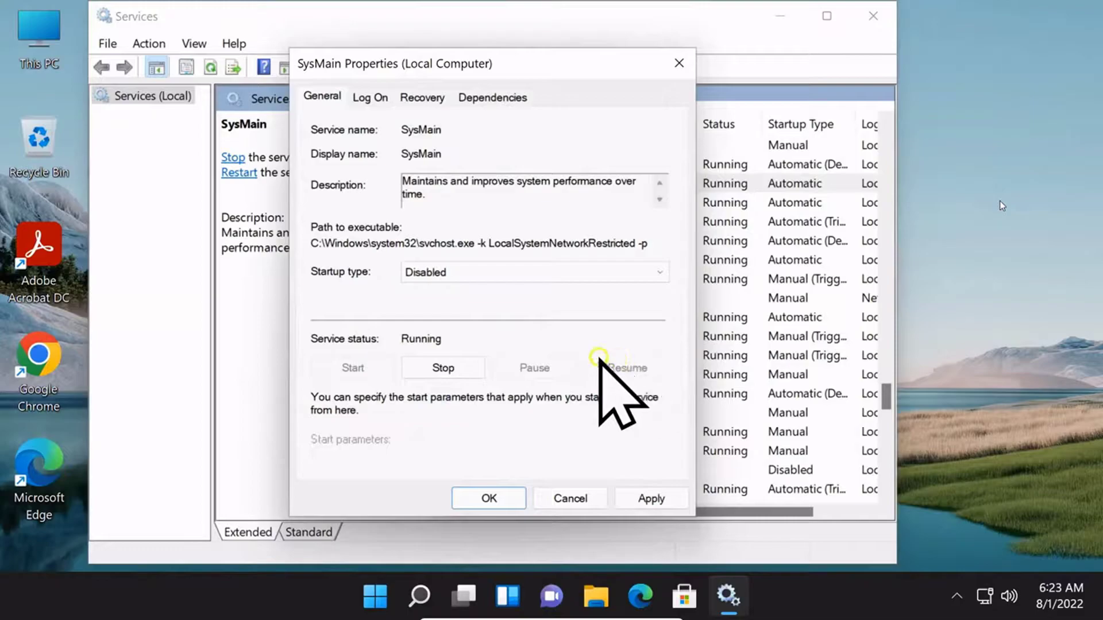
pyautogui.click(439, 367)
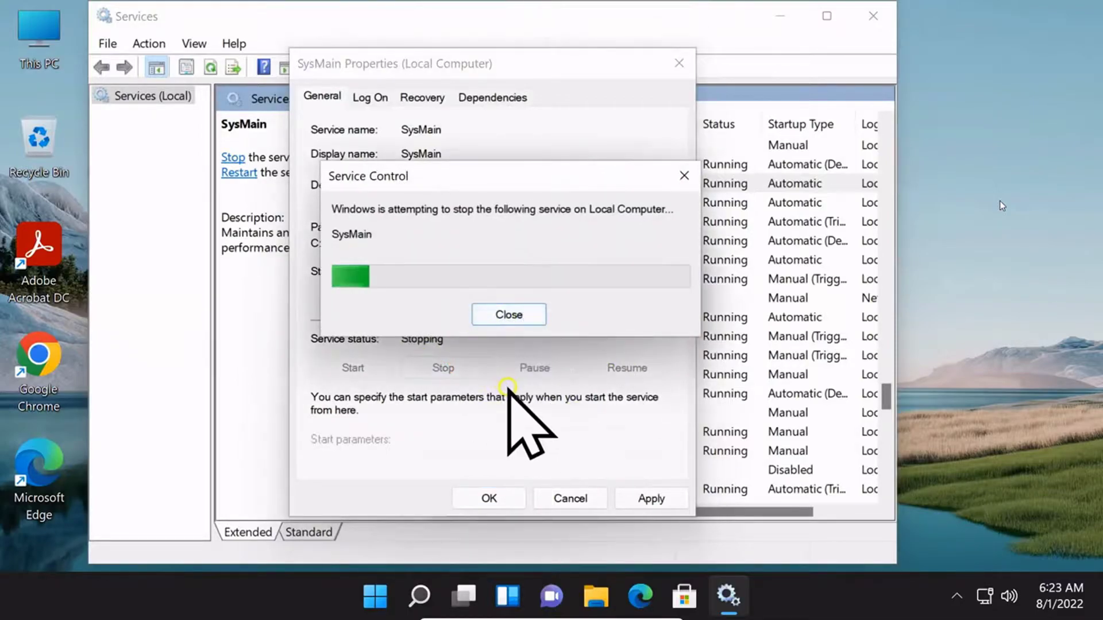
pyautogui.click(661, 513)
pyautogui.click(658, 498)
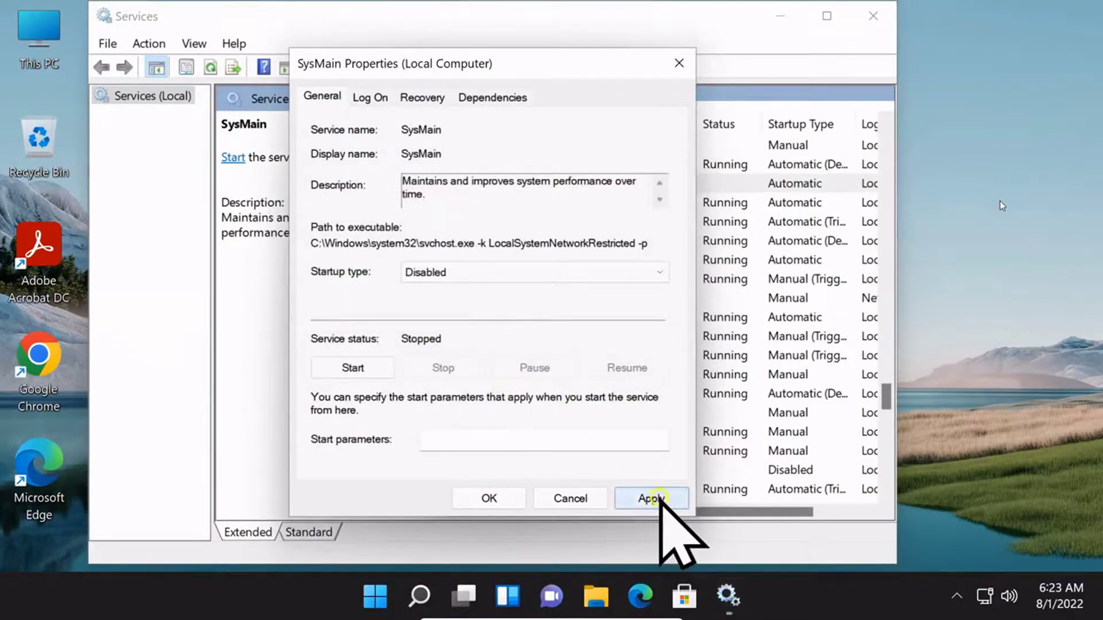
pyautogui.click(493, 497)
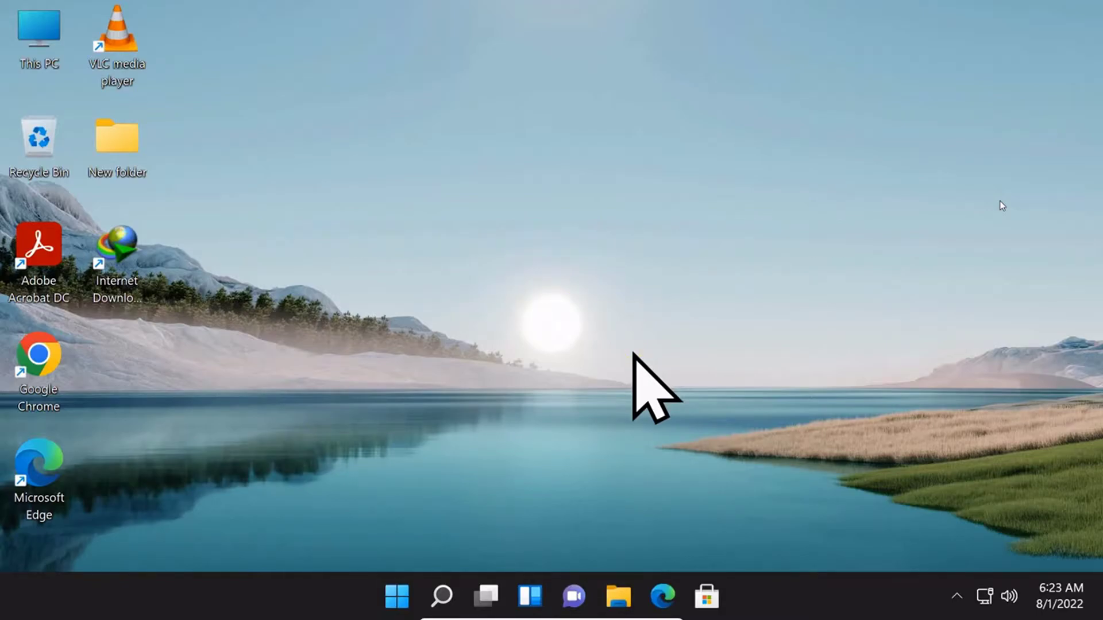
# Run sysdm.cpl and switch System Properties to its Advanced tab.
pyautogui.press('super+r')
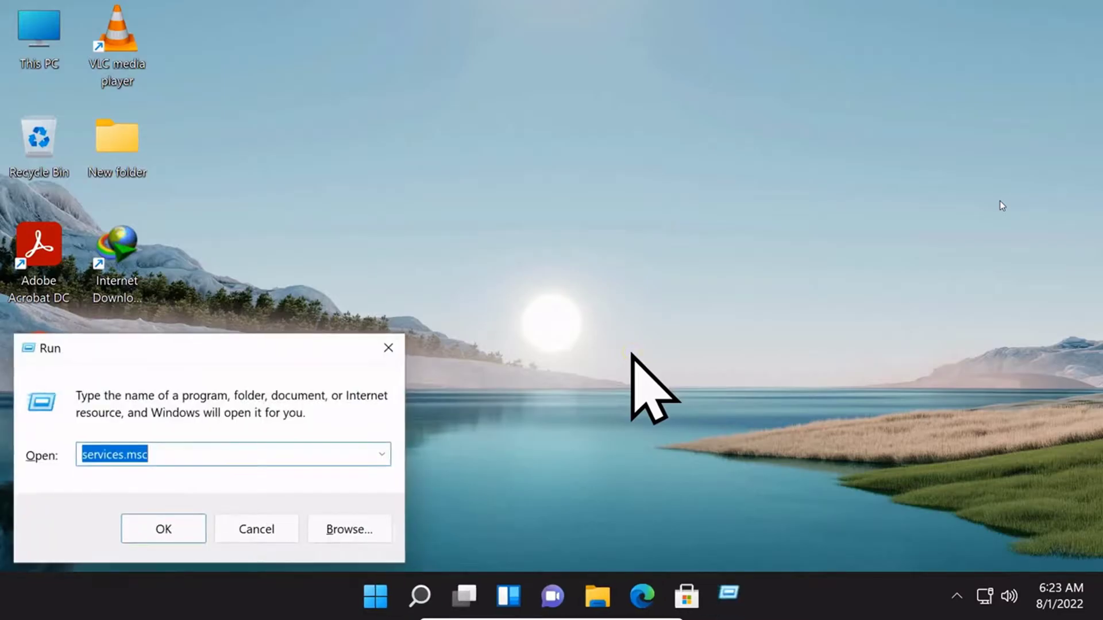
pyautogui.write('sysd')
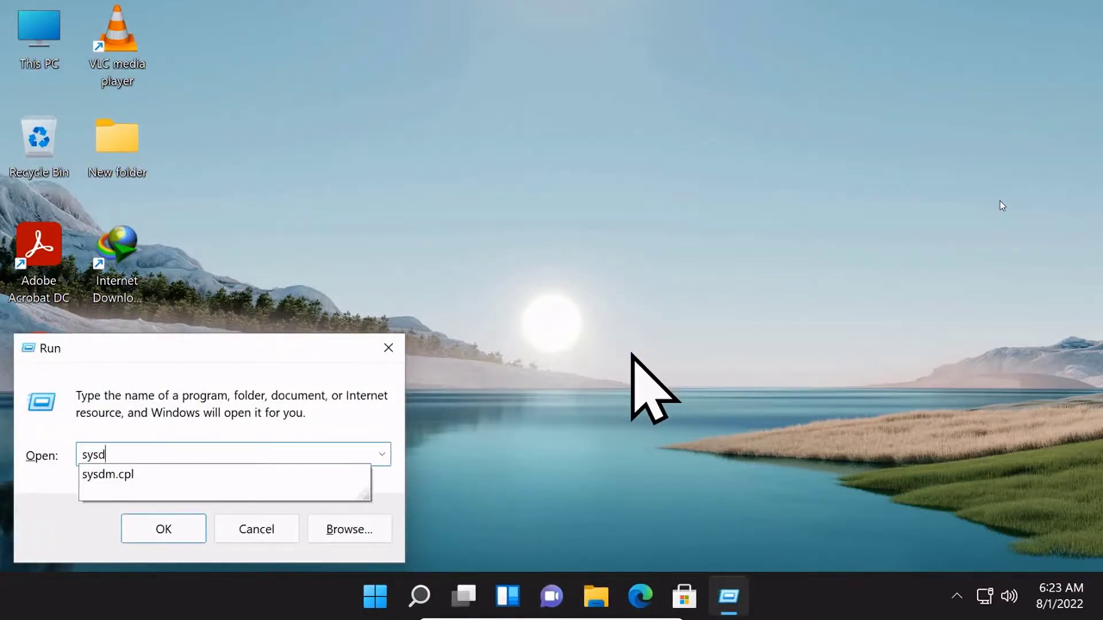
pyautogui.write('m.cpl')
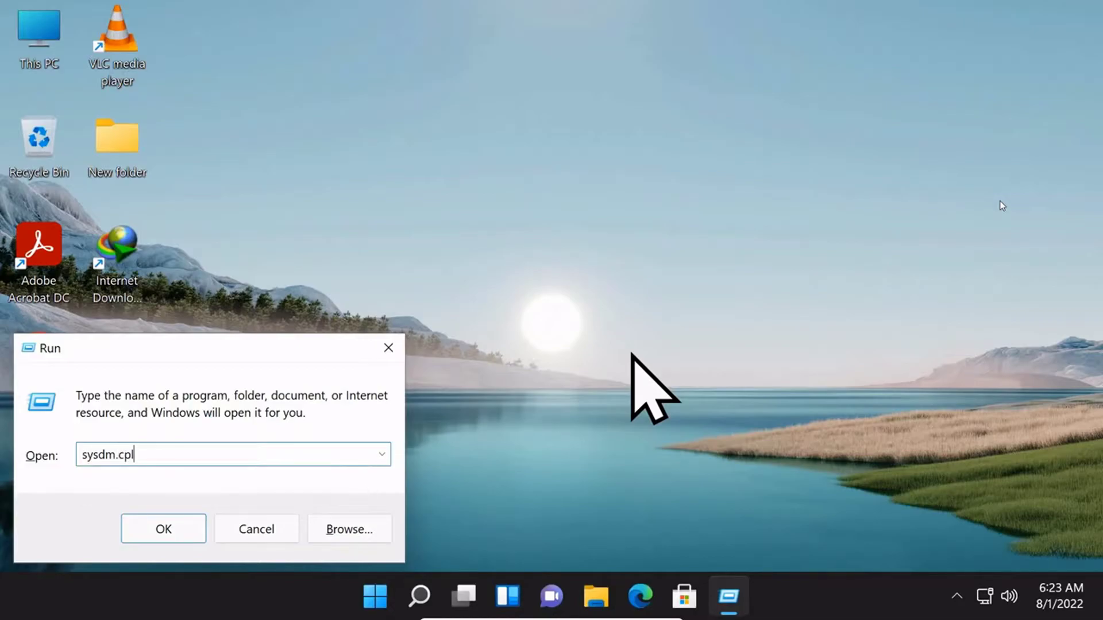
pyautogui.click(173, 524)
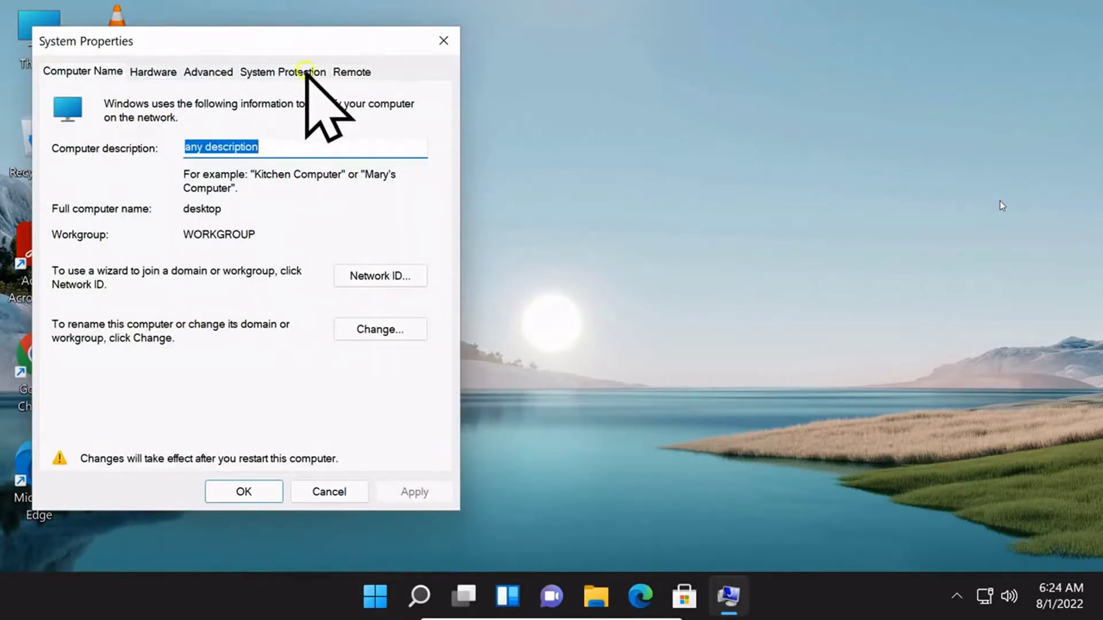
pyautogui.moveTo(310, 36); pyautogui.dragTo(643, 31)
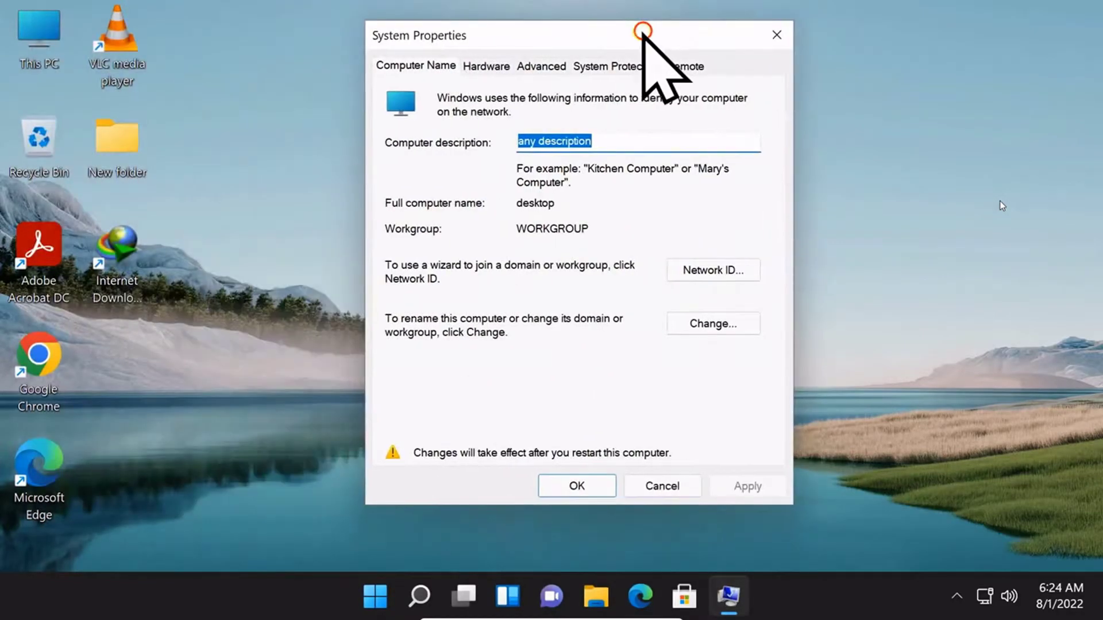
pyautogui.click(542, 67)
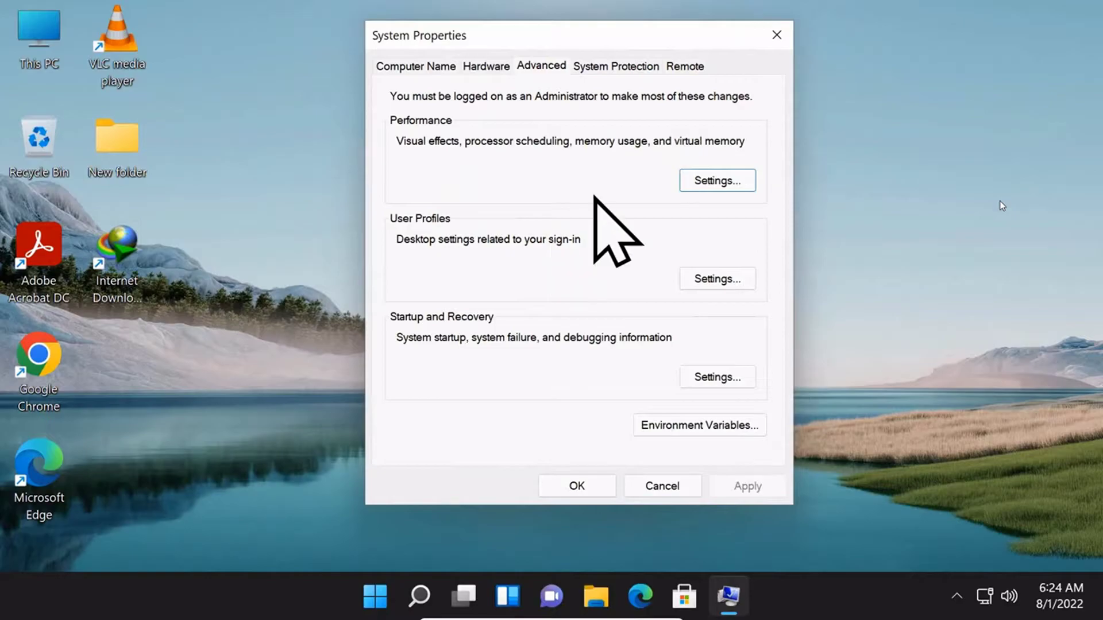
# In Performance Options, choose 'Adjust for best performance' on the Visual Effects tab.
pyautogui.click(721, 180)
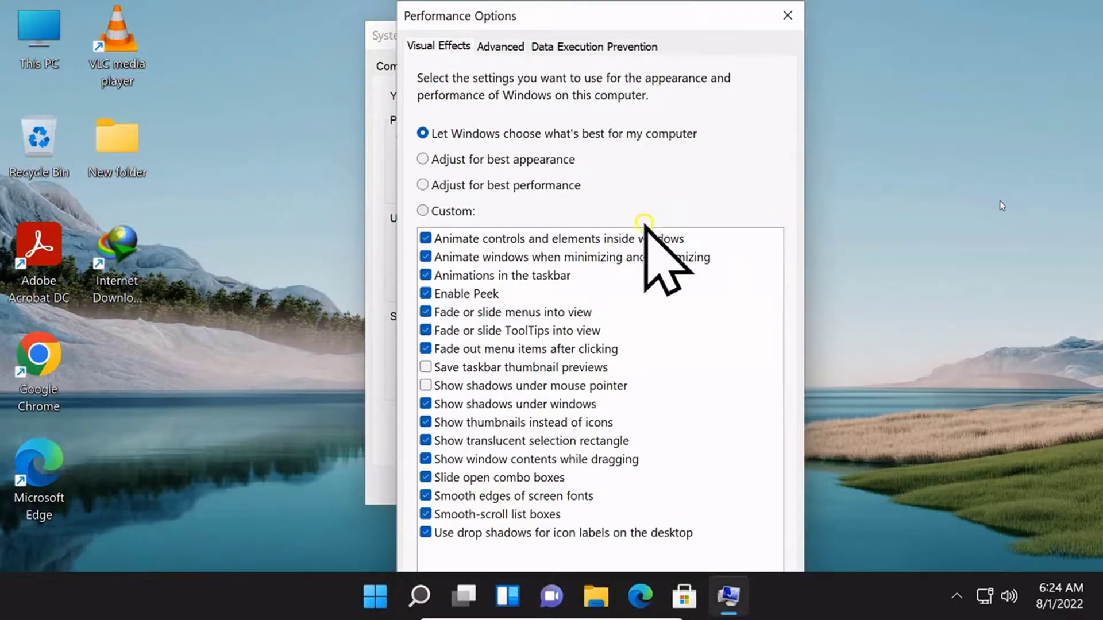
pyautogui.click(496, 151)
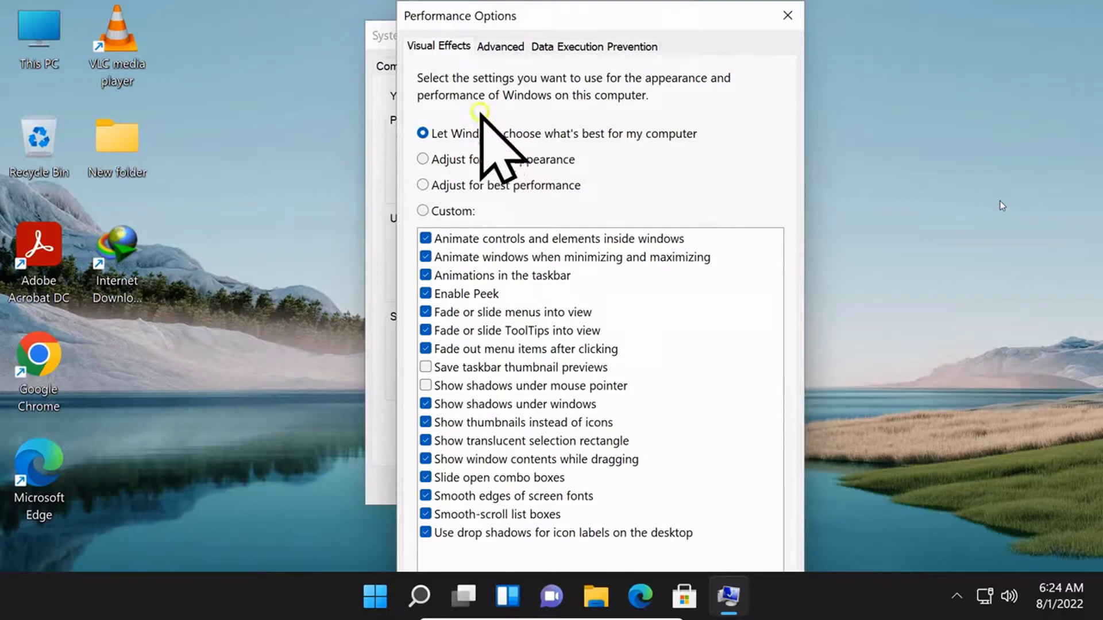
pyautogui.click(422, 185)
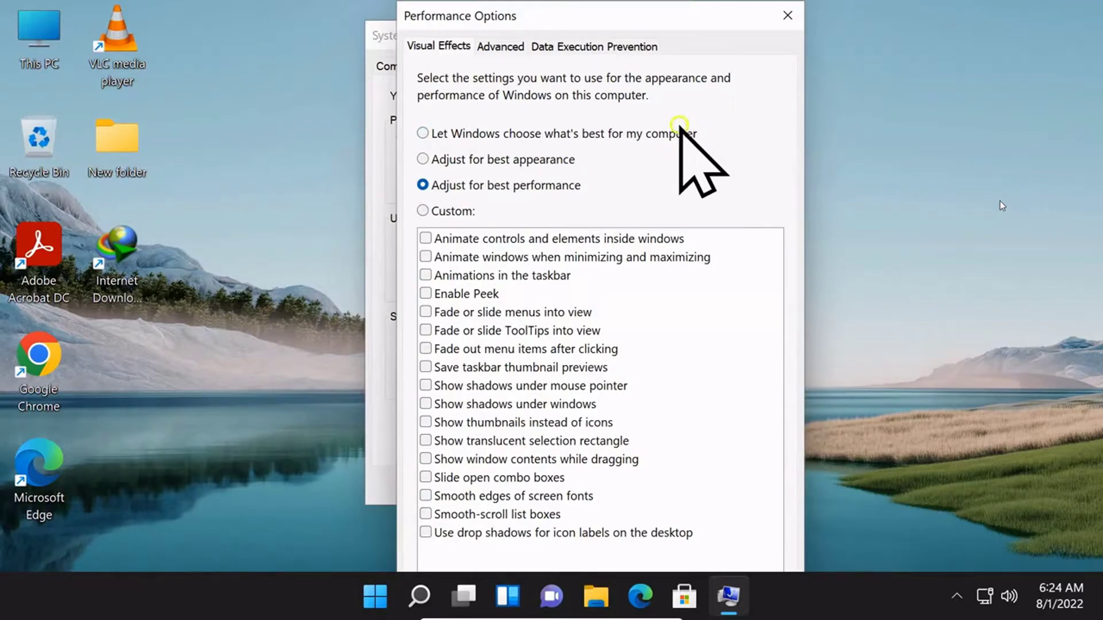
pyautogui.moveTo(660, 7); pyautogui.dragTo(745, 25)
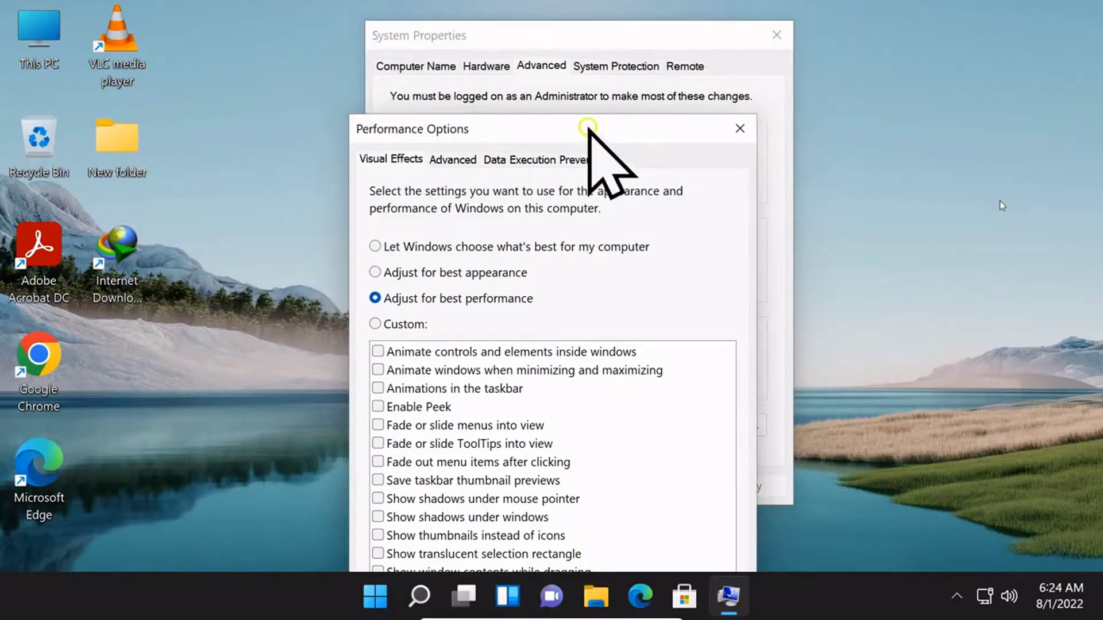
pyautogui.moveTo(586, 127); pyautogui.dragTo(570, 14)
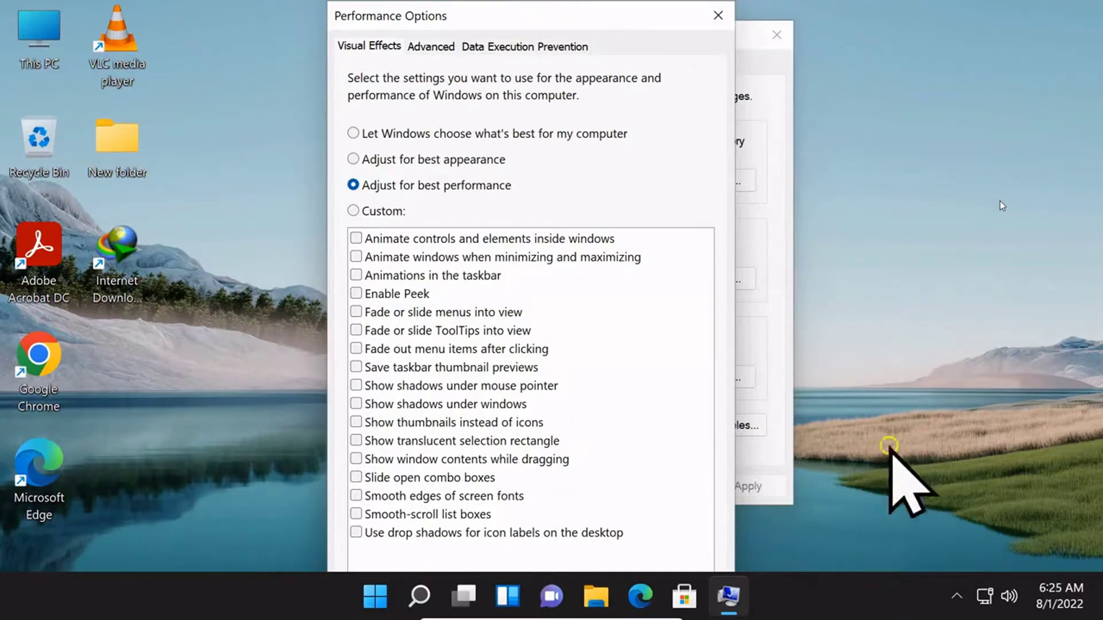
# Change the display scale from 175% to 150% through the desktop's Display settings.
pyautogui.rightClick(891, 373)
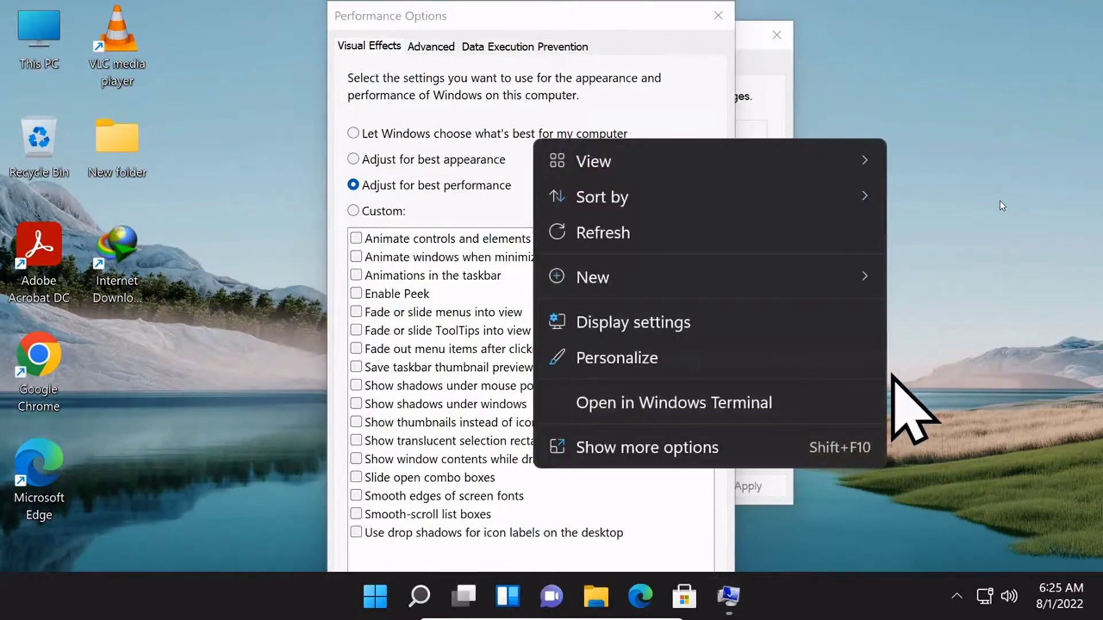
pyautogui.click(668, 323)
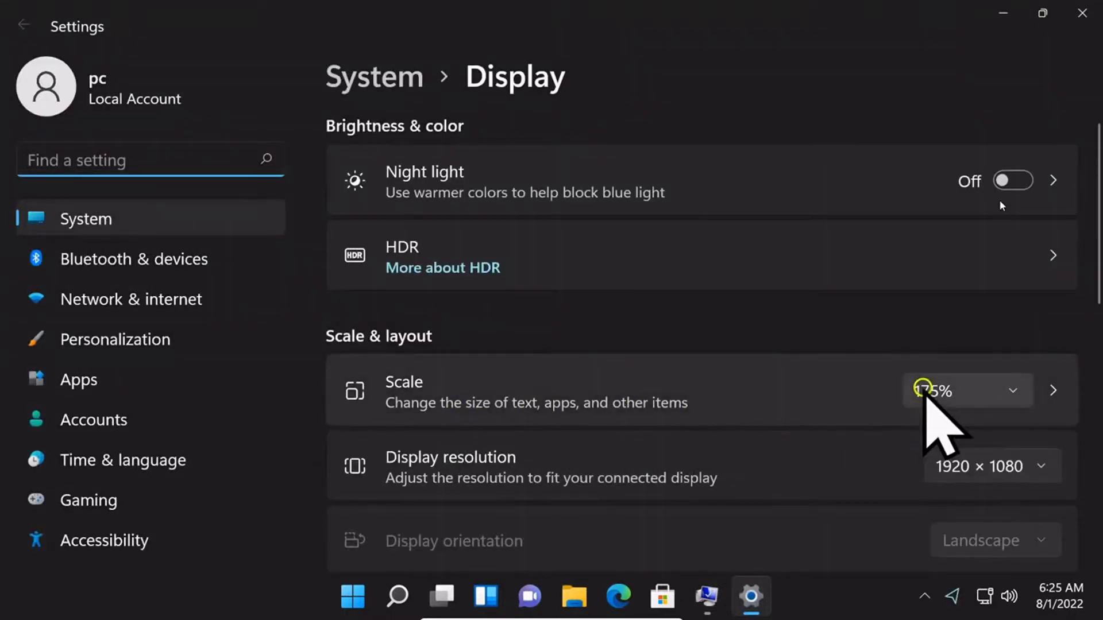
pyautogui.click(923, 386)
pyautogui.click(943, 357)
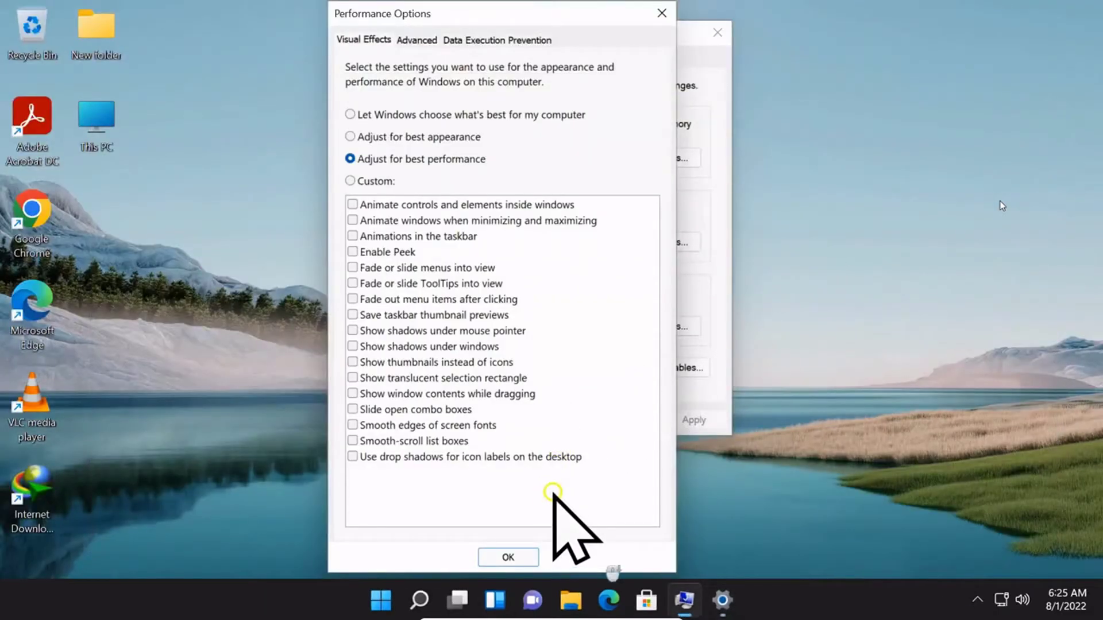
# Confirm best-performance visual effects, then close Performance Options and System Properties.
pyautogui.moveTo(553, 12); pyautogui.dragTo(833, 11)
pyautogui.click(789, 557)
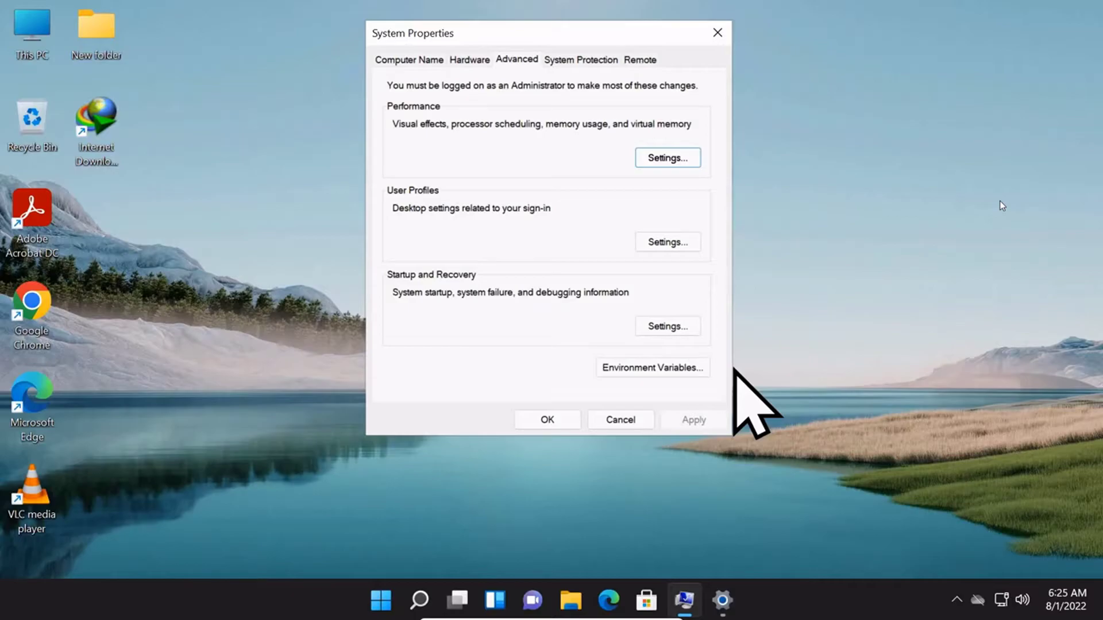
pyautogui.click(540, 421)
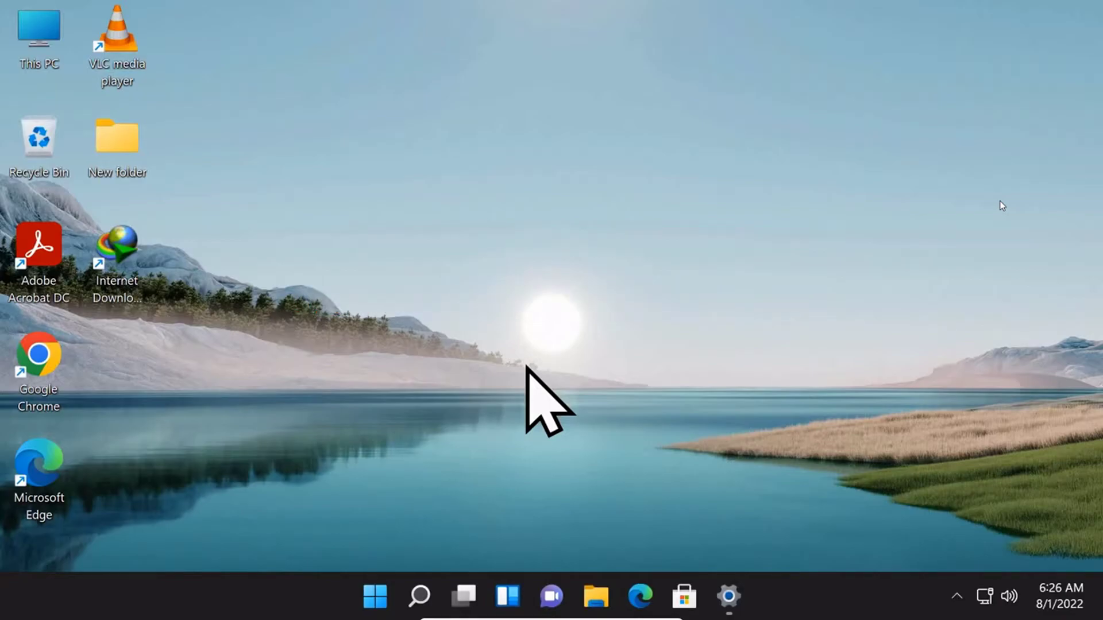
# Relaunch System Properties and open Performance Options on its Advanced tab showing a 2304 MB paging file.
pyautogui.click(472, 329)
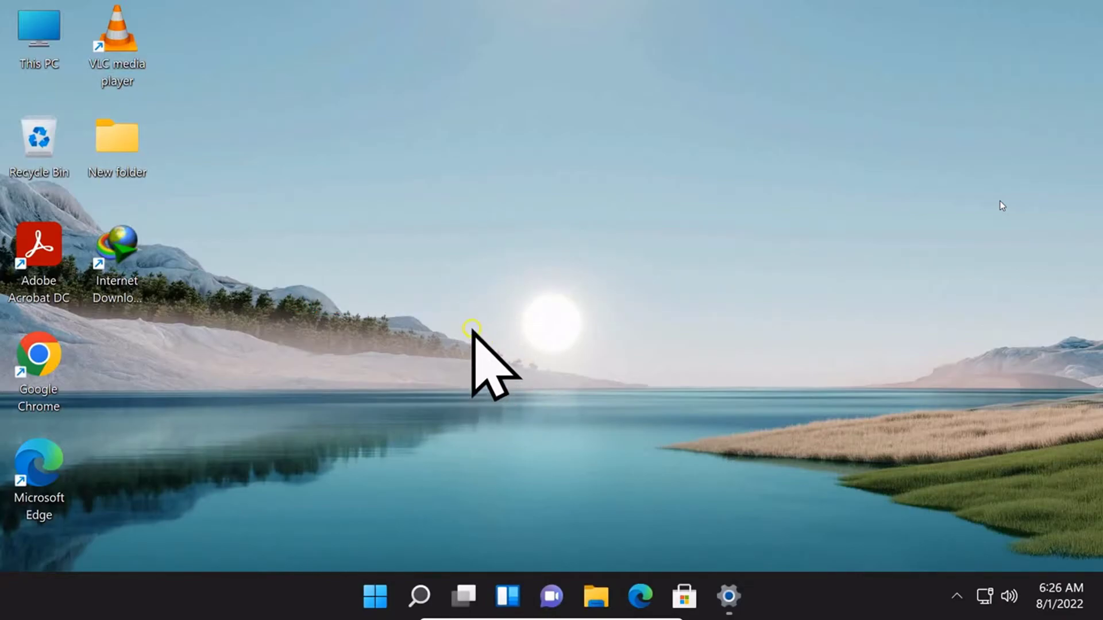
pyautogui.press('super+r')
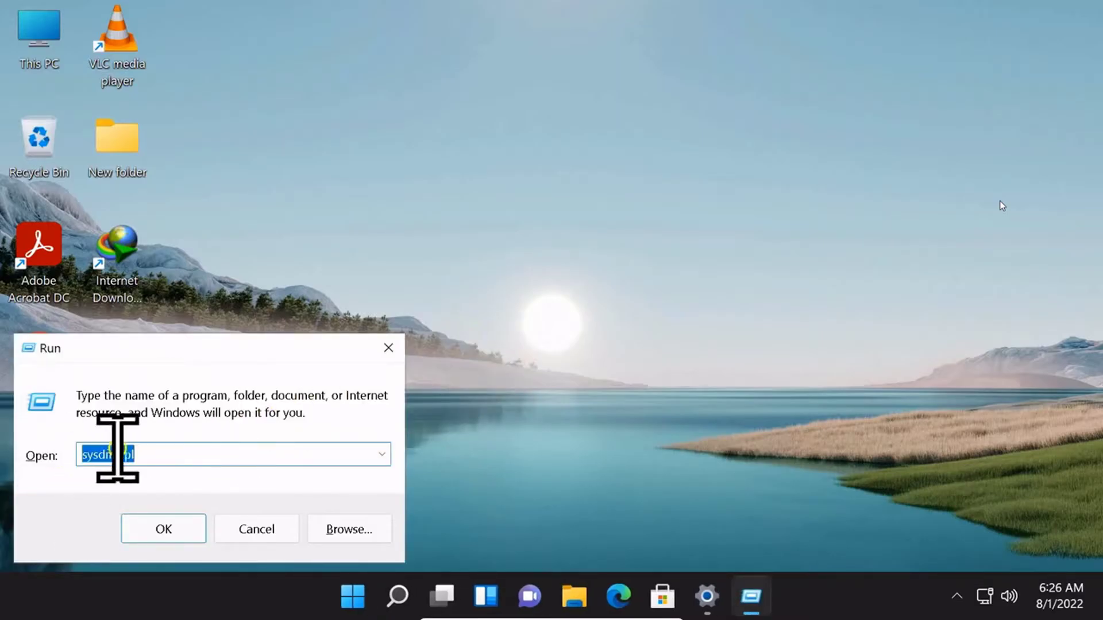
pyautogui.click(151, 523)
pyautogui.click(161, 531)
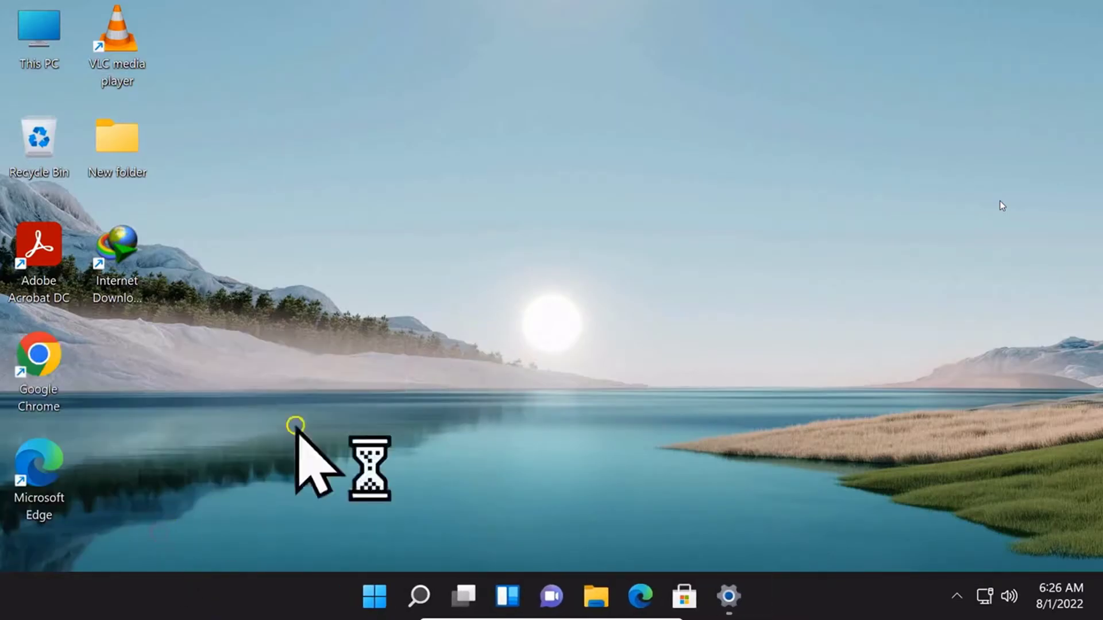
pyautogui.moveTo(277, 28); pyautogui.dragTo(454, 31)
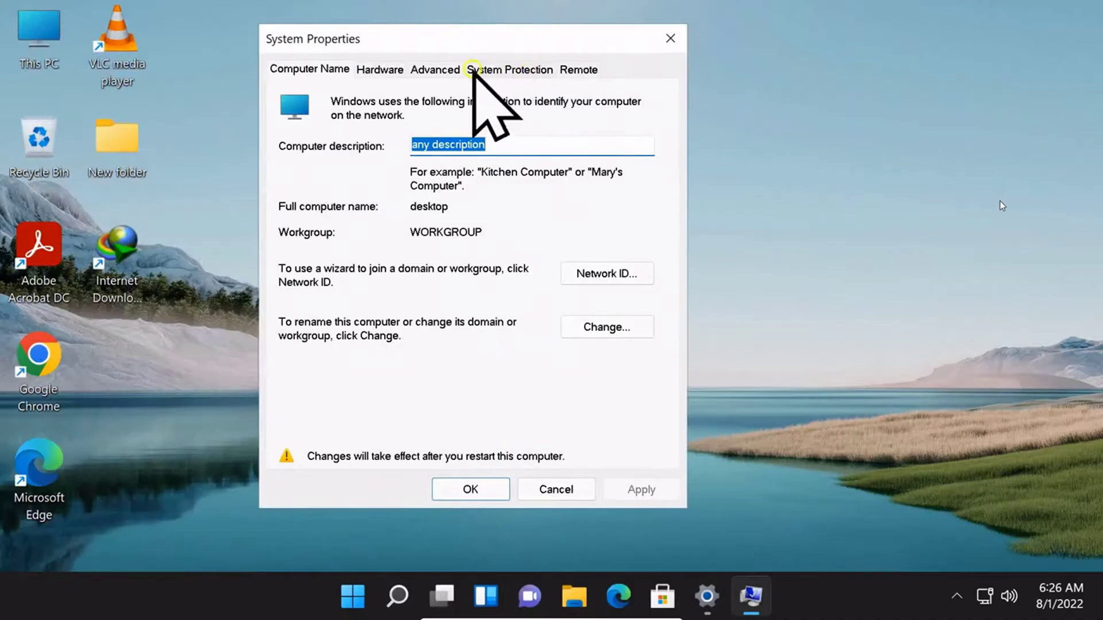
pyautogui.click(443, 69)
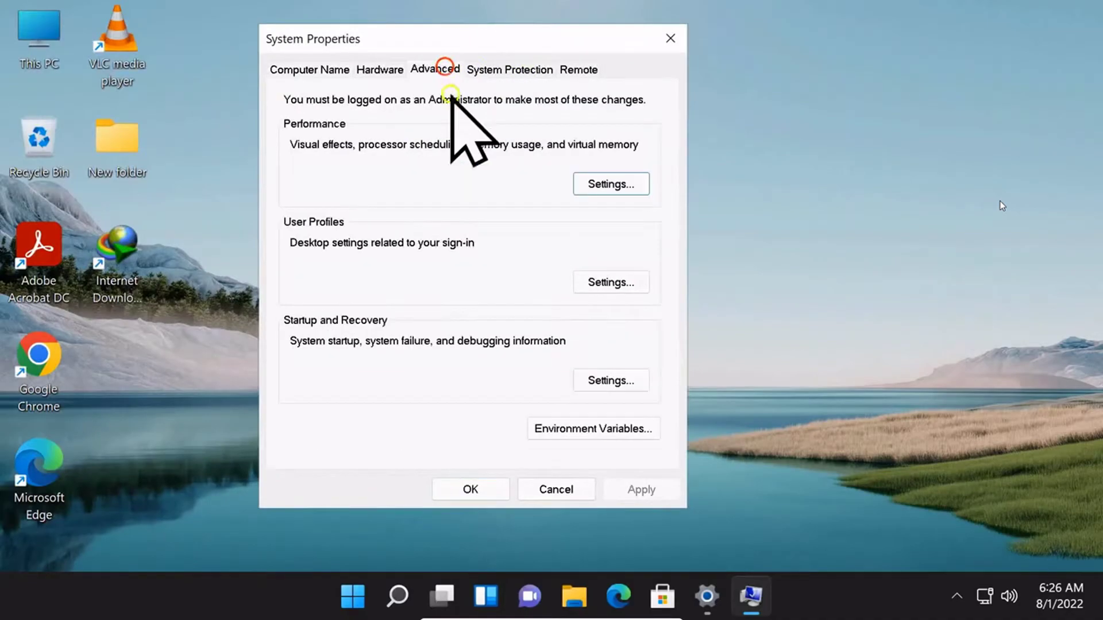
pyautogui.click(398, 373)
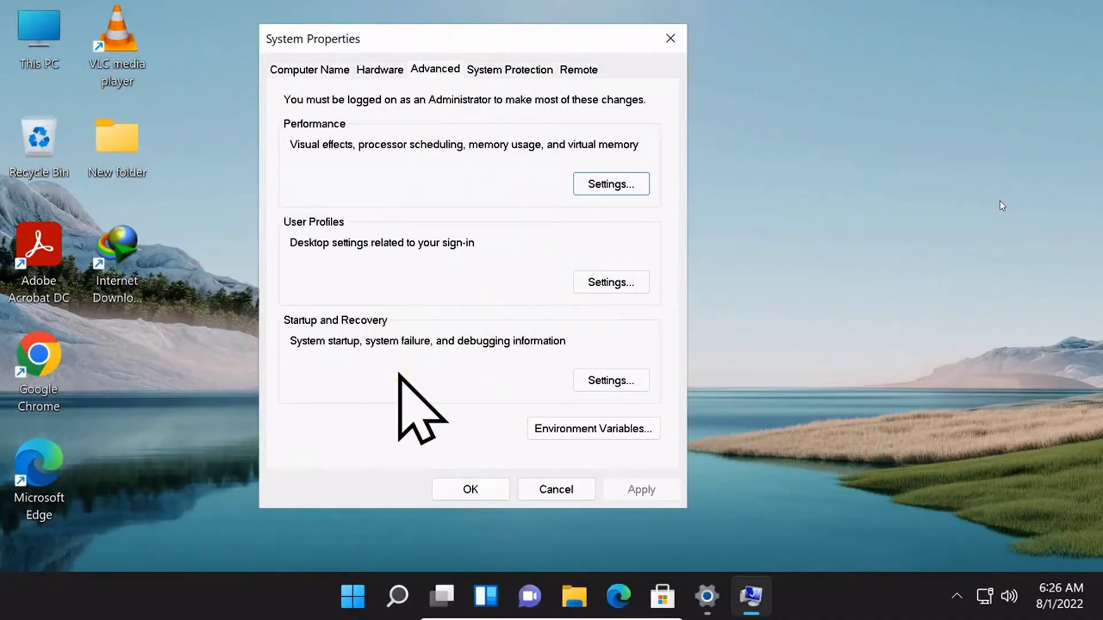
pyautogui.click(610, 181)
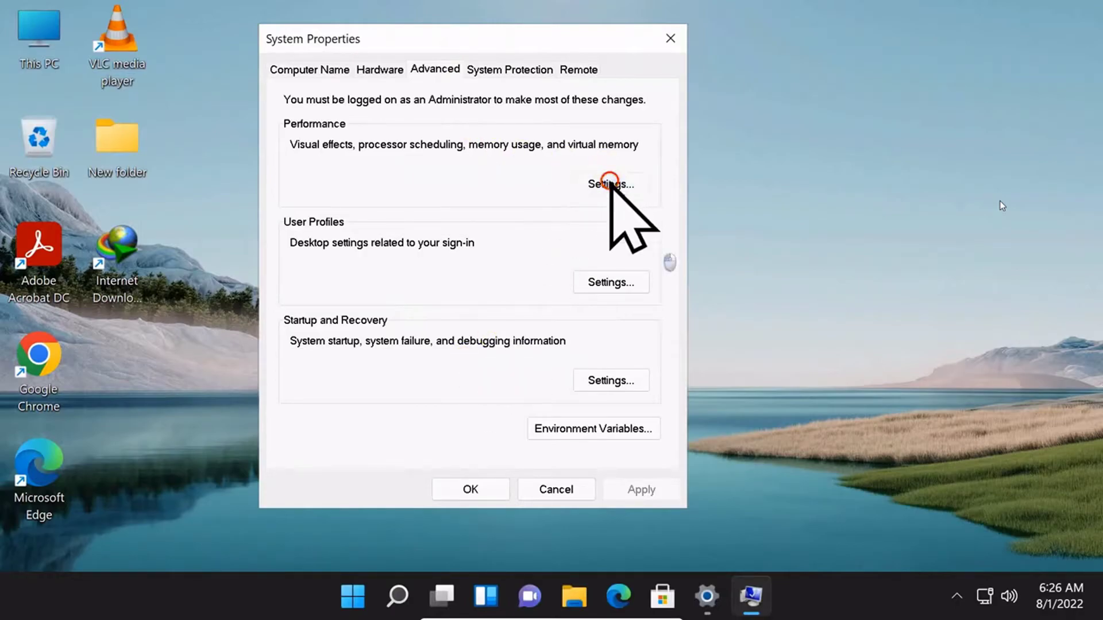
pyautogui.click(391, 49)
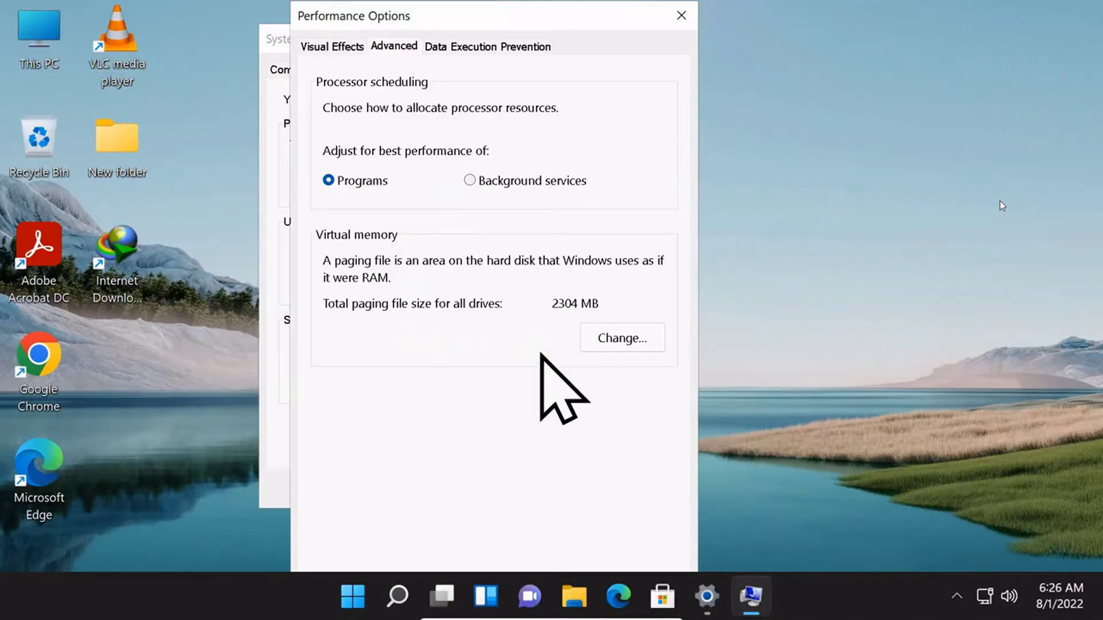
# In Virtual Memory, turn off automatic paging file management and select Custom size for C:.
pyautogui.click(615, 335)
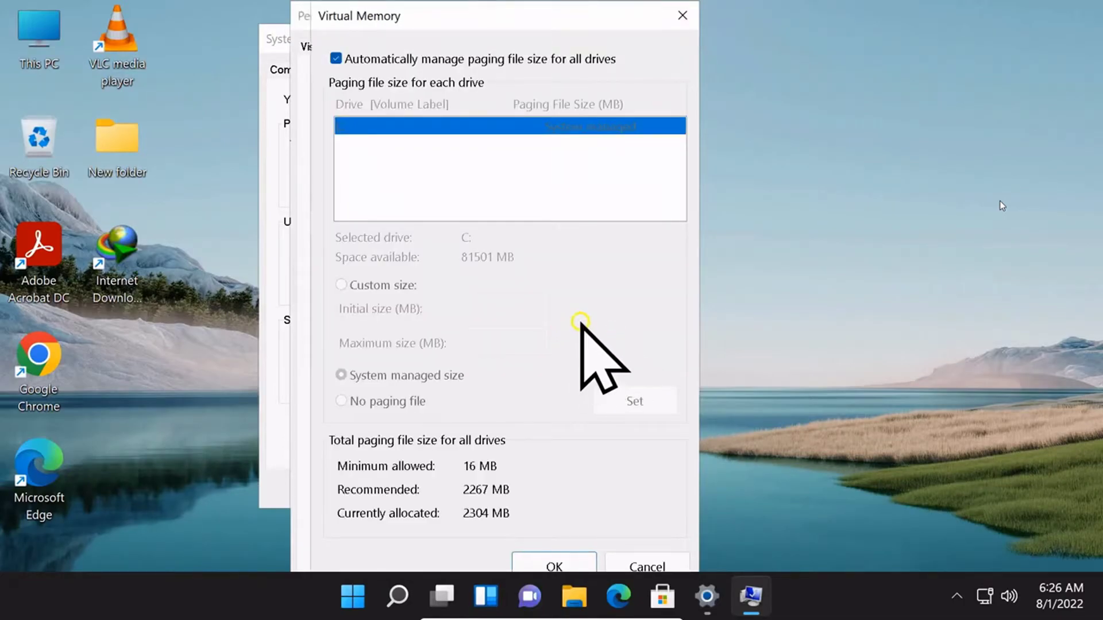
pyautogui.click(591, 286)
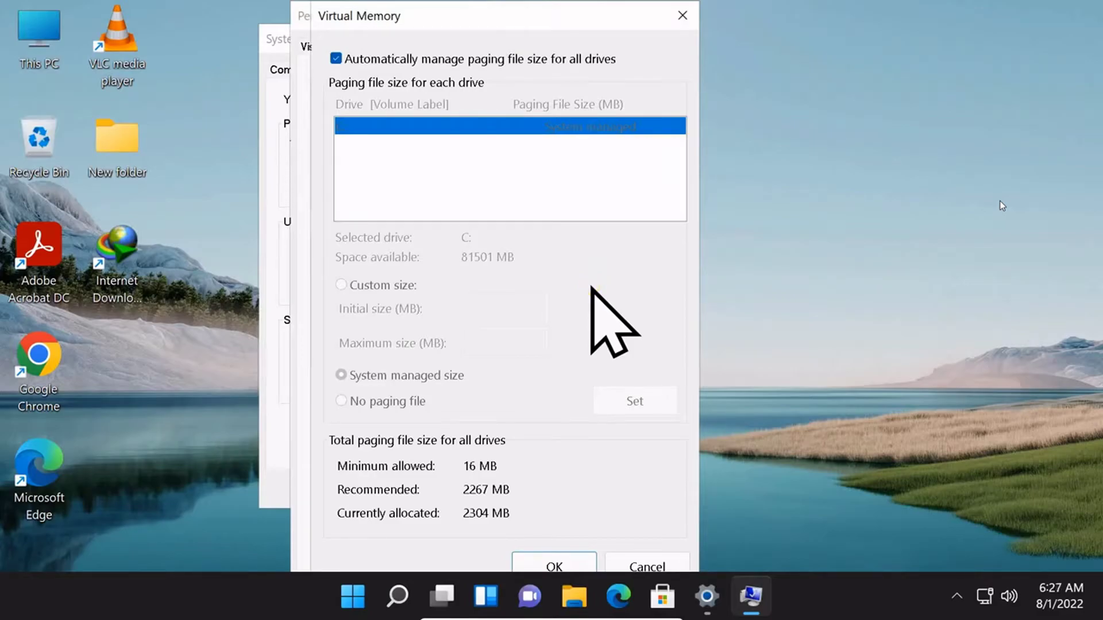
pyautogui.click(336, 58)
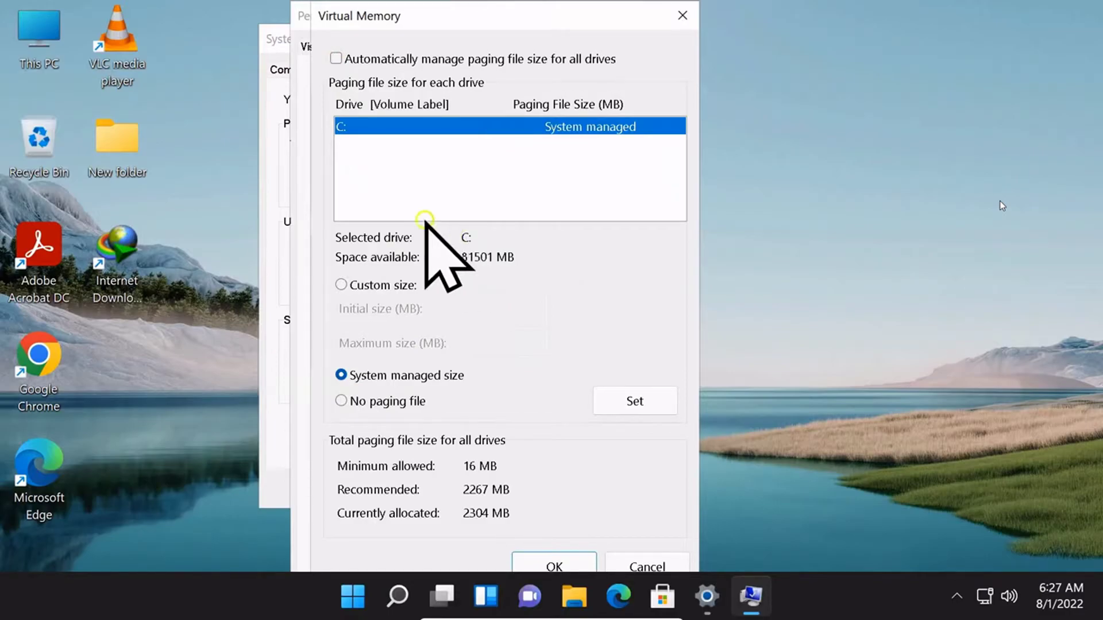
pyautogui.click(341, 285)
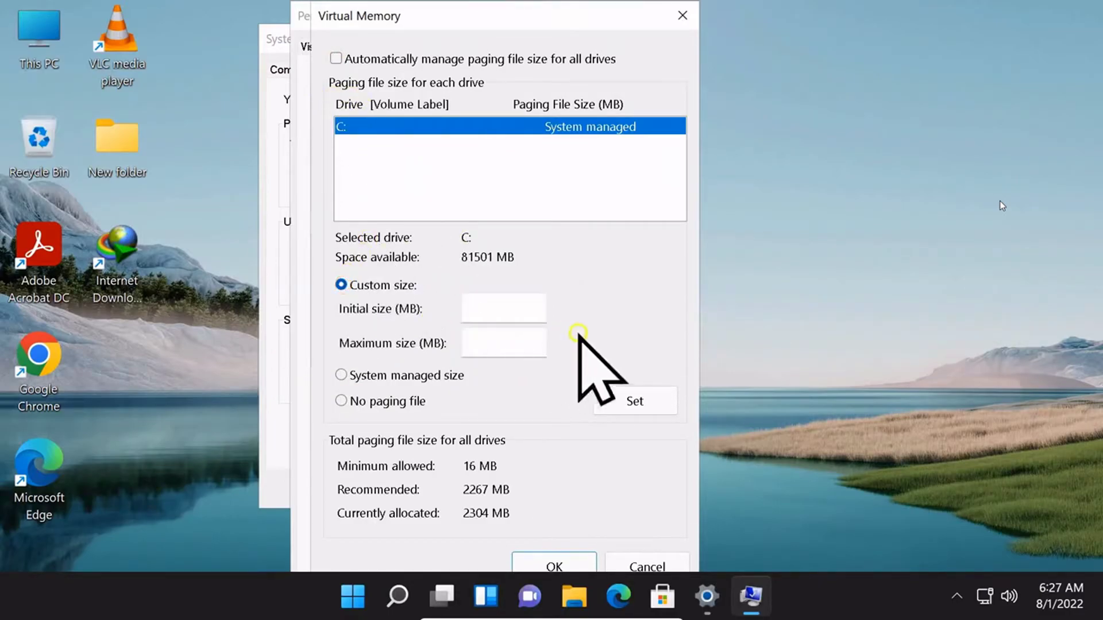
# Try a 2 MB initial and maximum paging file size and dismiss the invalid-size error.
pyautogui.click(497, 313)
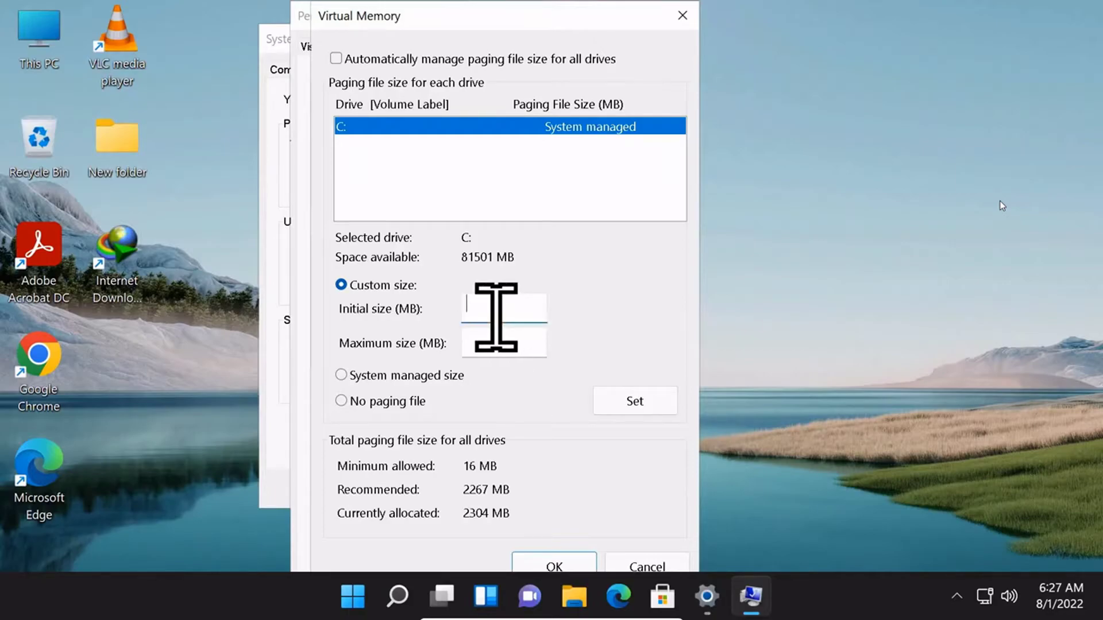
pyautogui.write('2')
pyautogui.click(500, 339)
pyautogui.write('2')
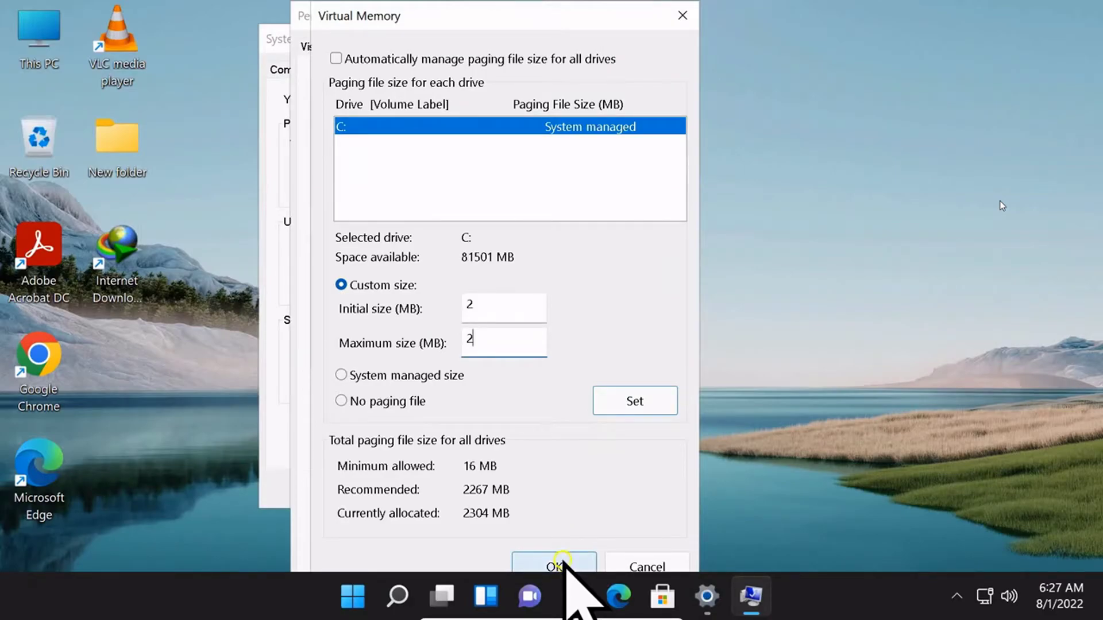
pyautogui.click(635, 397)
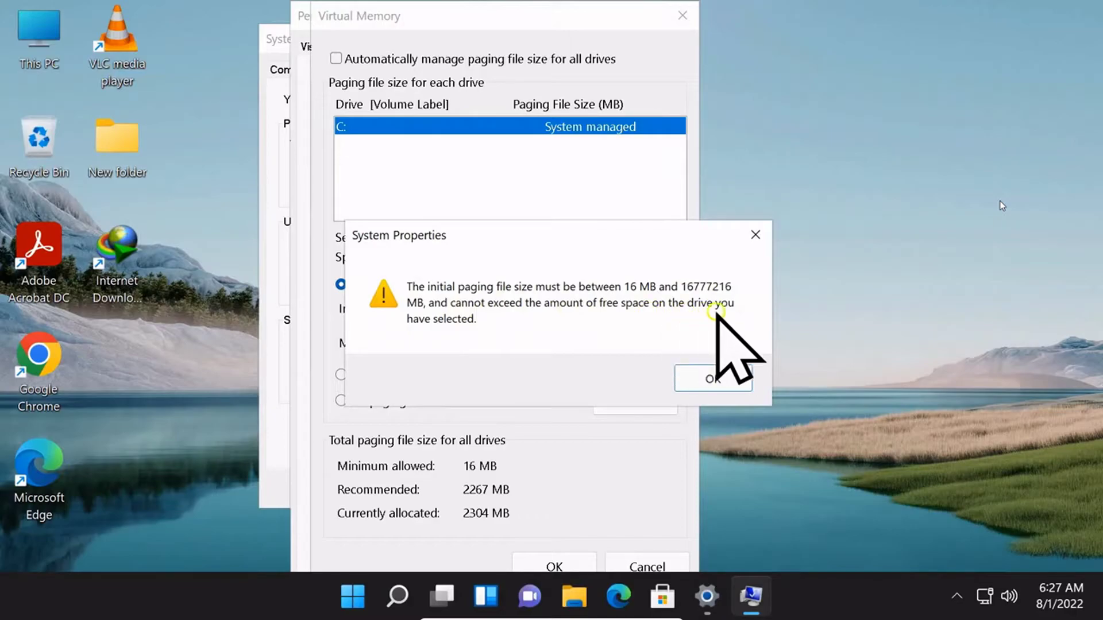
pyautogui.click(706, 375)
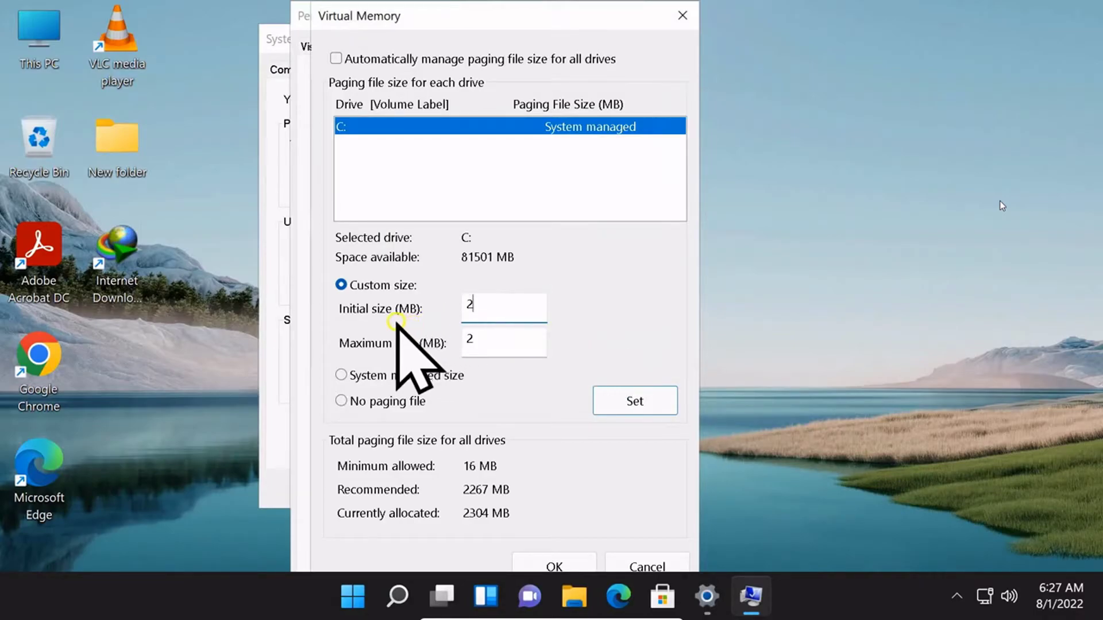
# Set drive C:'s paging file to 16 MB initial and maximum, accepting the low-size warning.
pyautogui.click(499, 319)
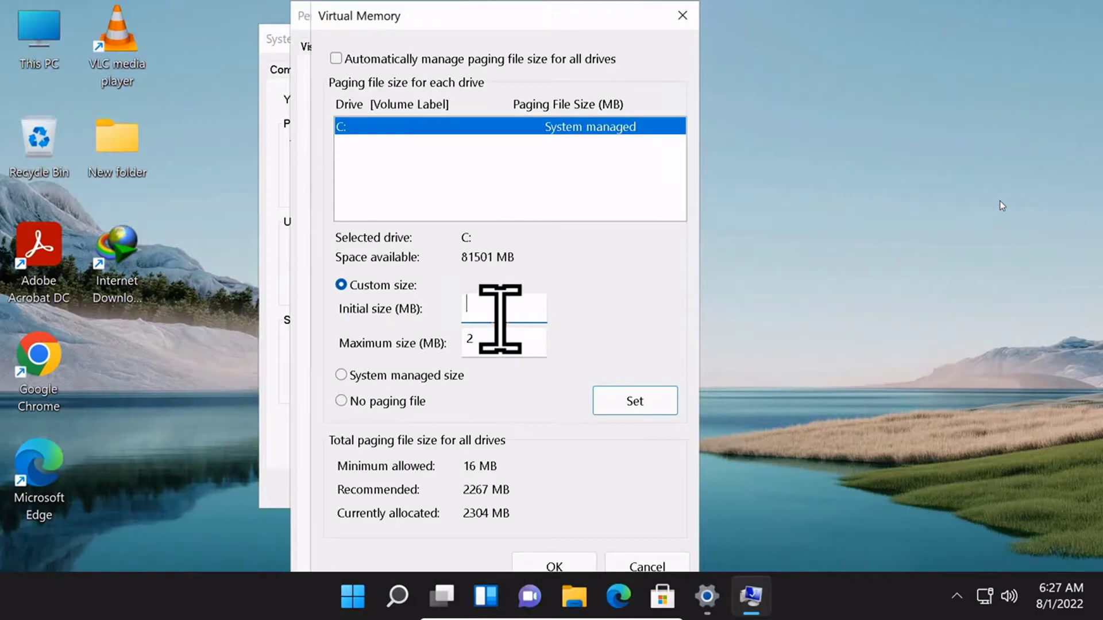
pyautogui.click(507, 339)
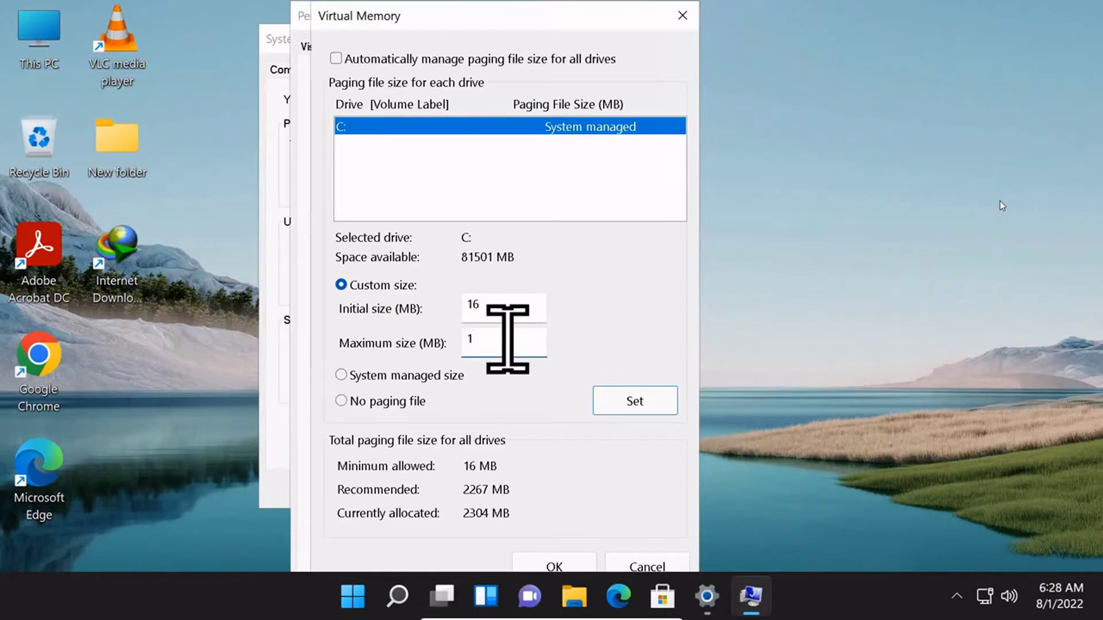
pyautogui.click(626, 400)
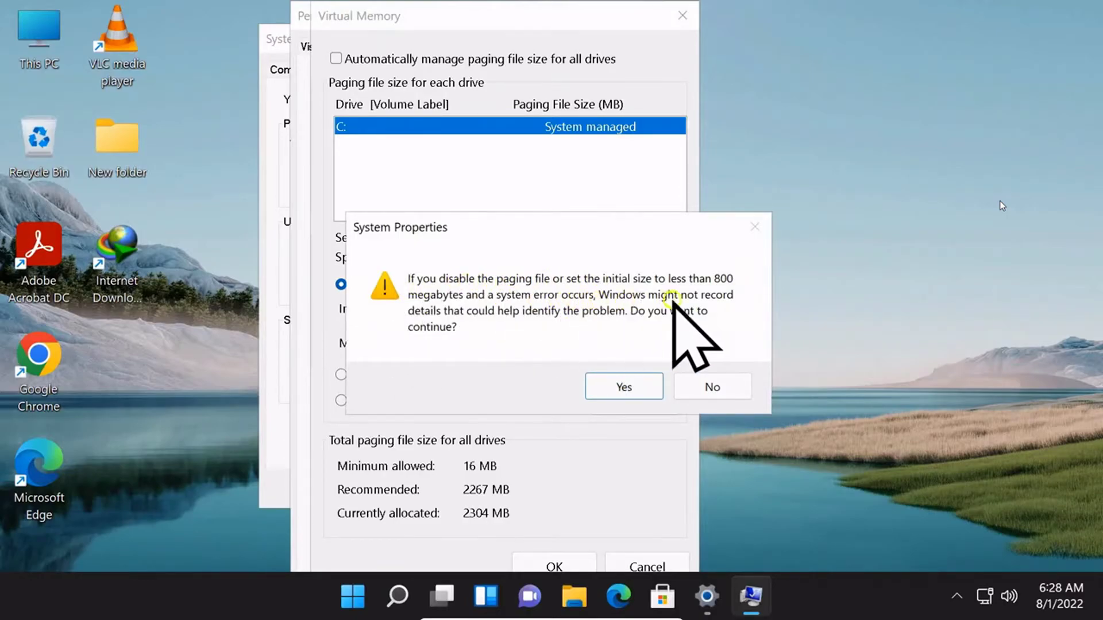
pyautogui.click(626, 389)
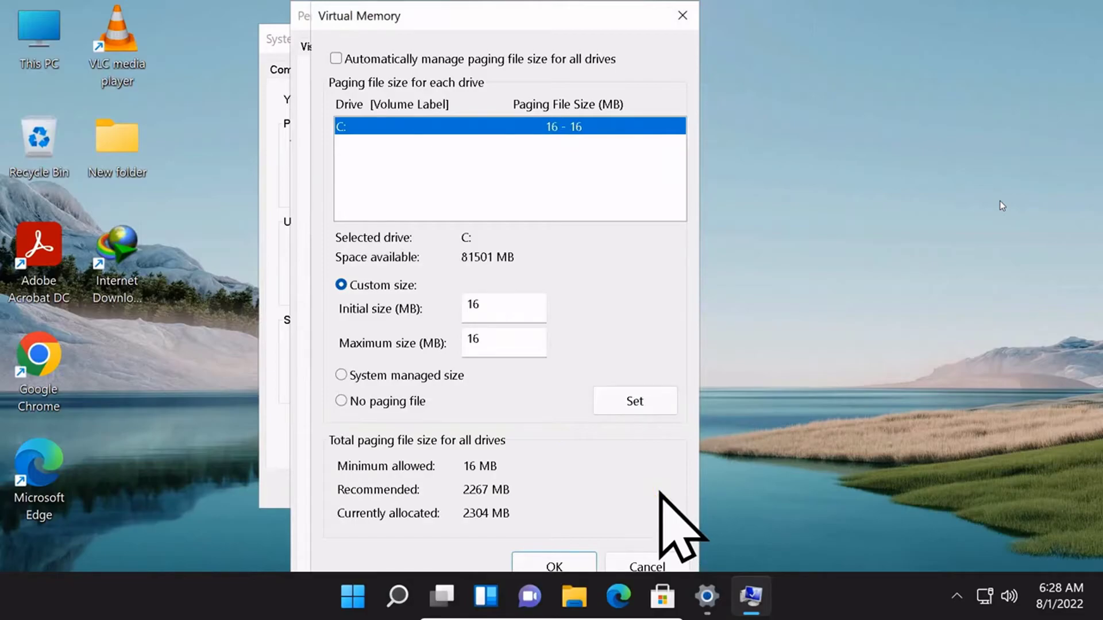
# Confirm the virtual memory change, acknowledge the restart notice, and set display scale to 150%.
pyautogui.click(542, 566)
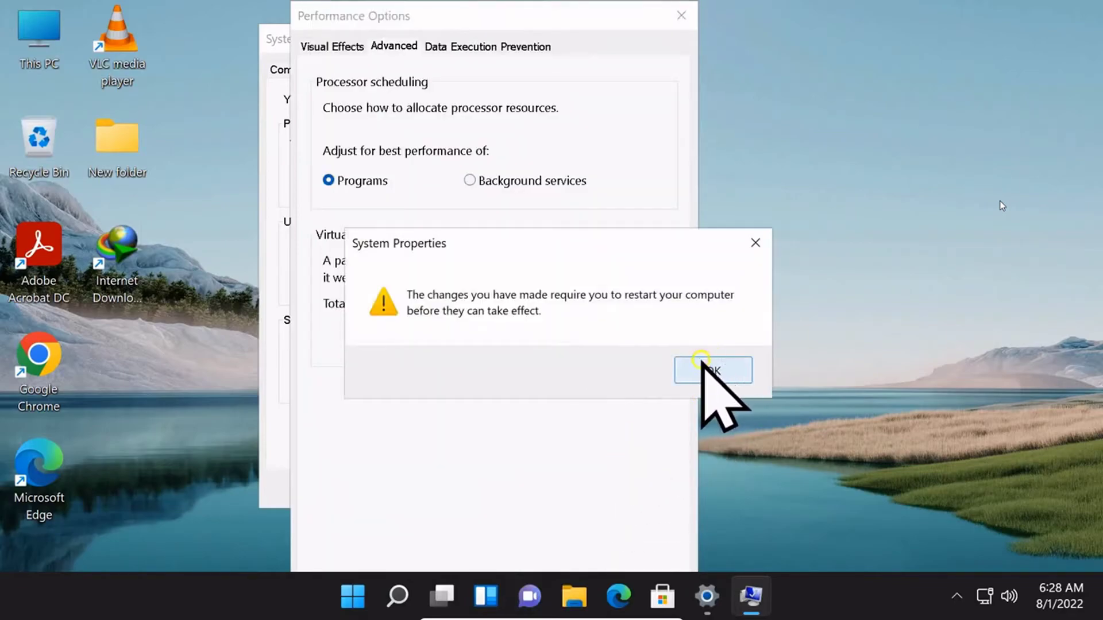
pyautogui.click(702, 364)
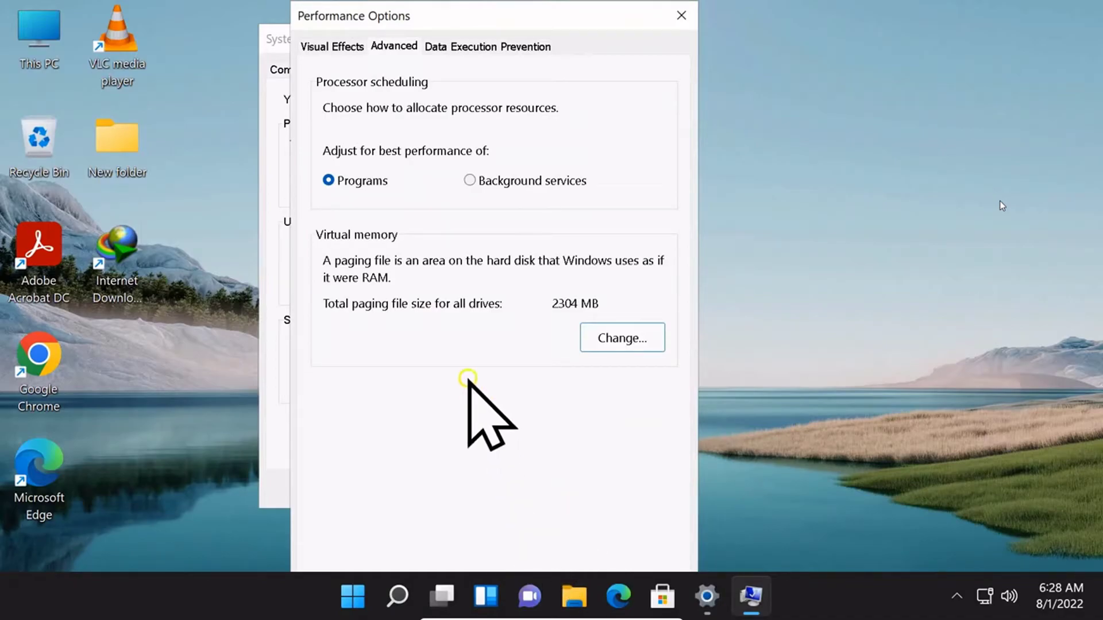
pyautogui.click(708, 596)
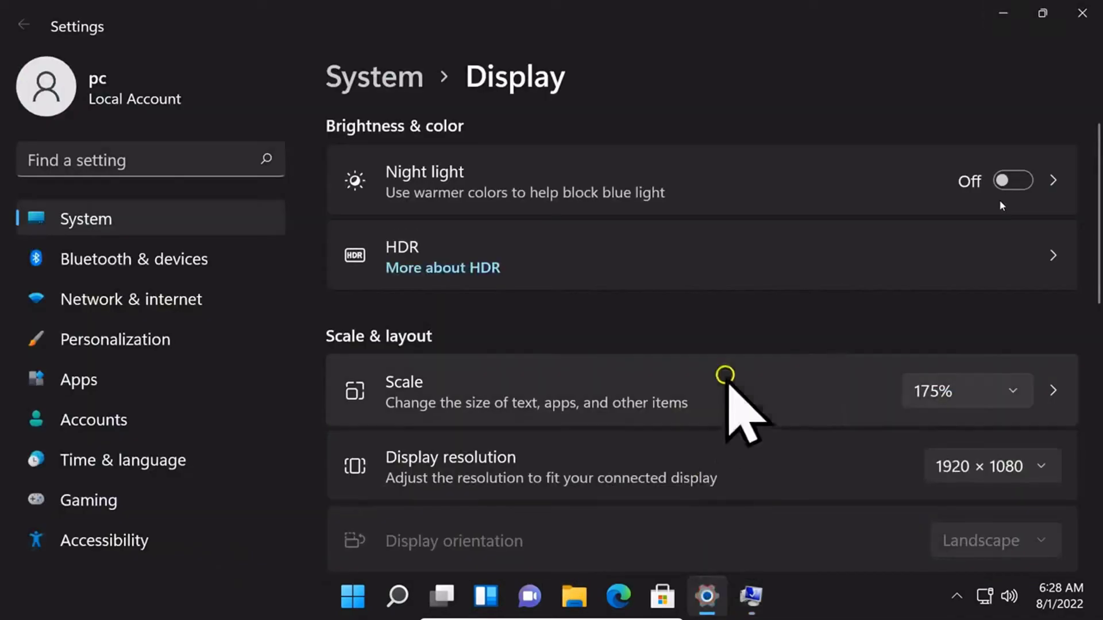
pyautogui.click(939, 398)
pyautogui.click(947, 349)
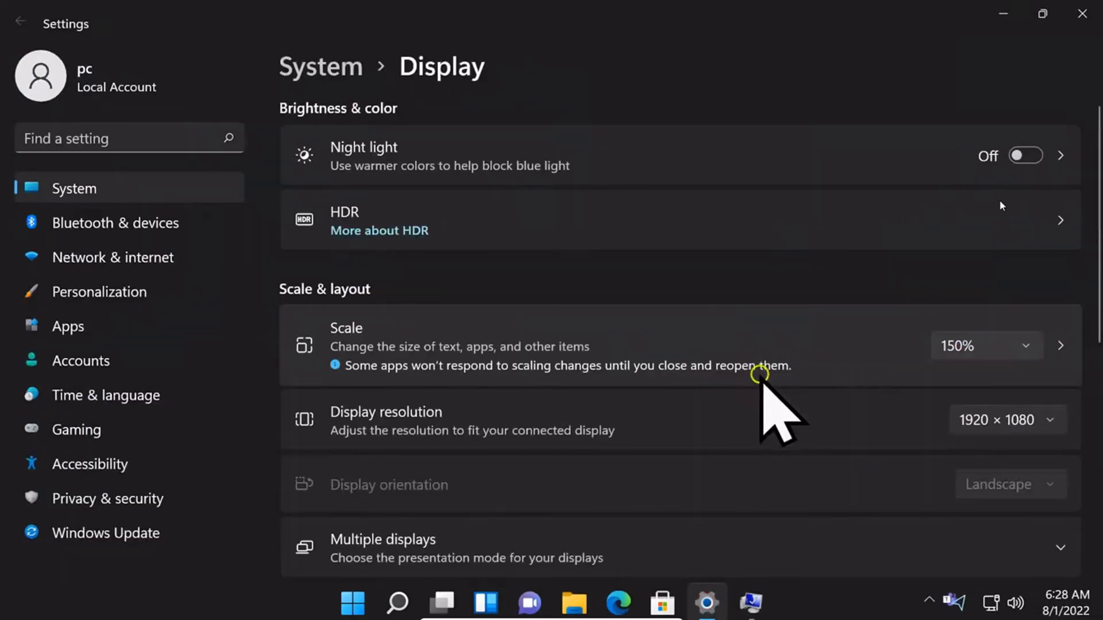
pyautogui.click(1004, 12)
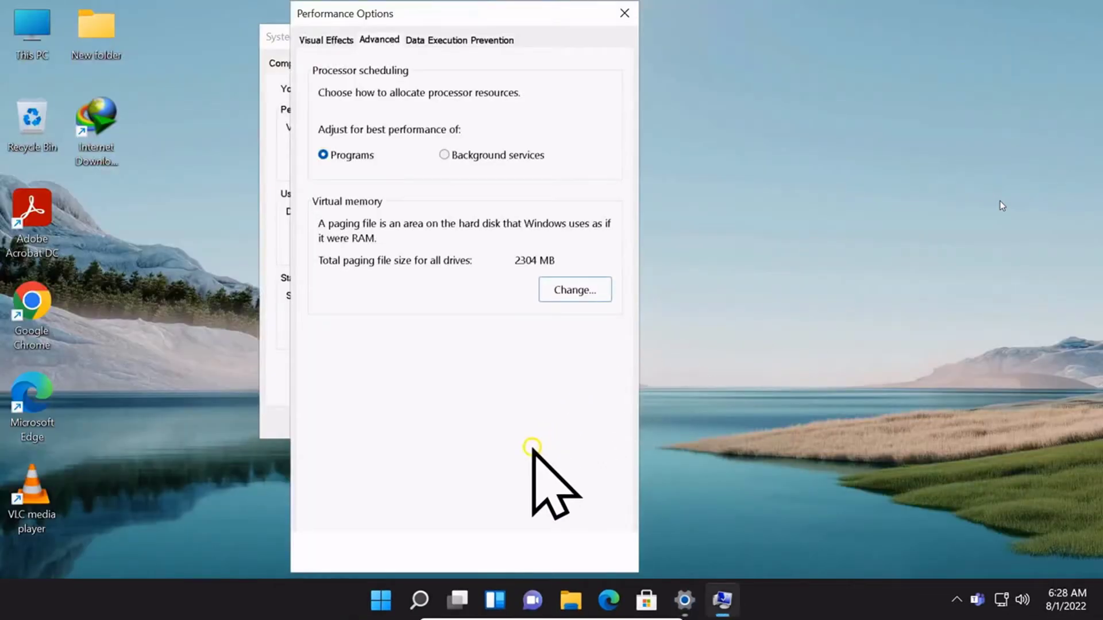
# Close Performance Options, keeping the changes.
pyautogui.moveTo(543, 11); pyautogui.dragTo(837, 12)
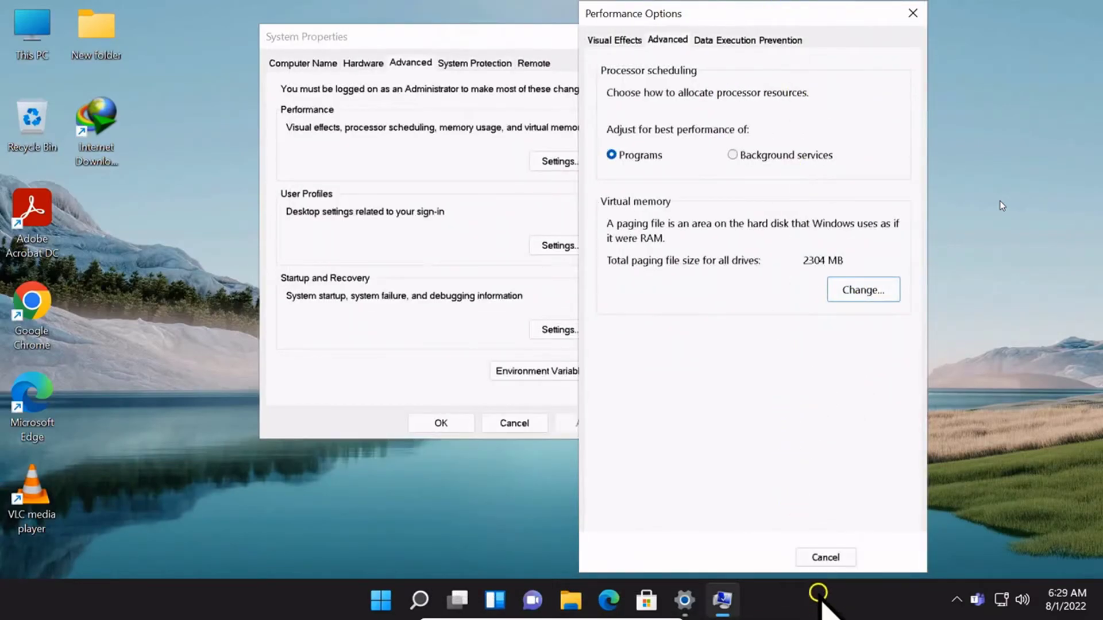
pyautogui.click(797, 559)
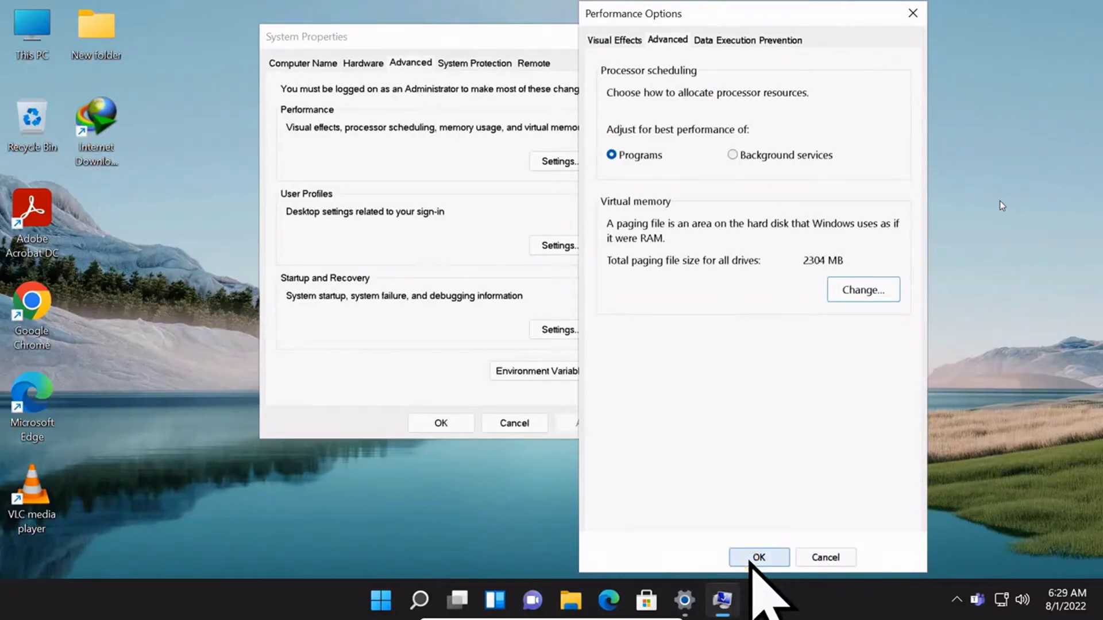
pyautogui.click(750, 559)
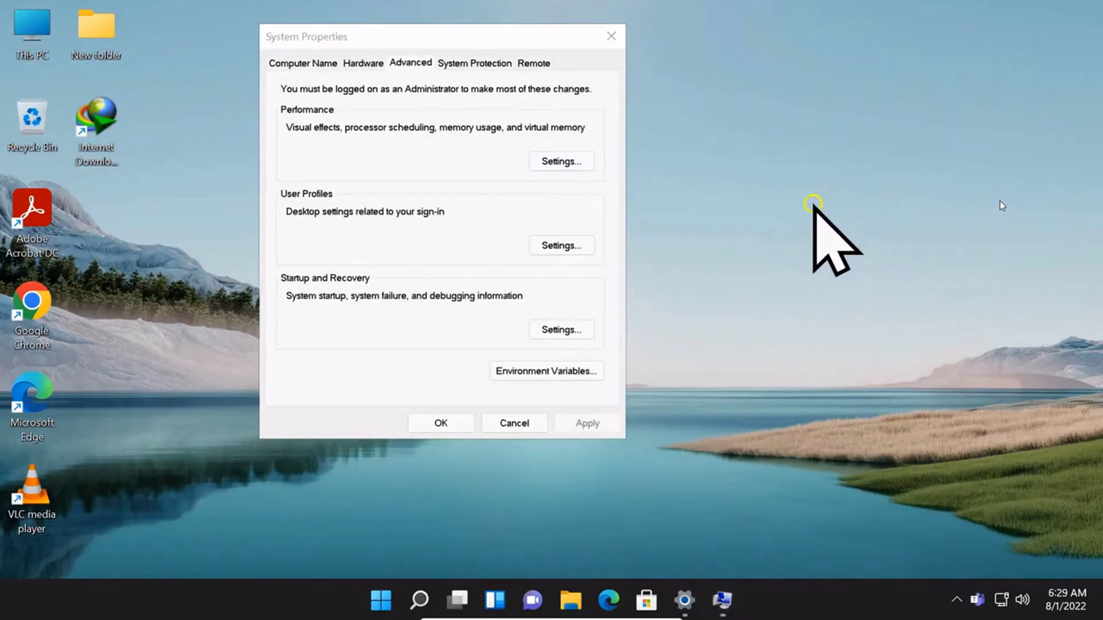
# Accept the System Properties changes and restart the computer now.
pyautogui.click(436, 424)
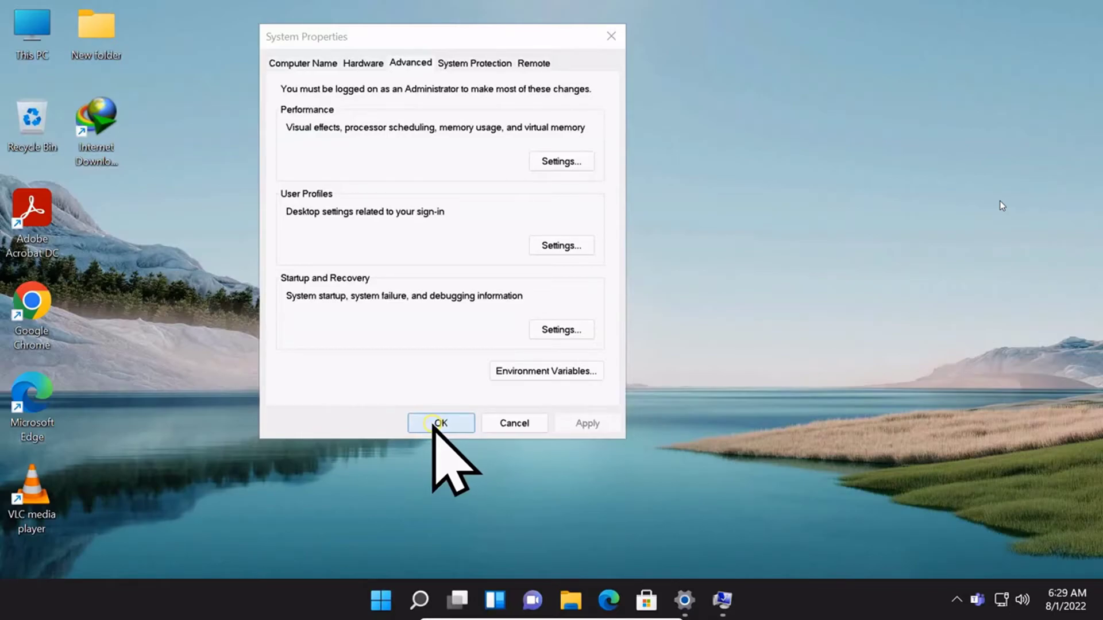
pyautogui.click(436, 424)
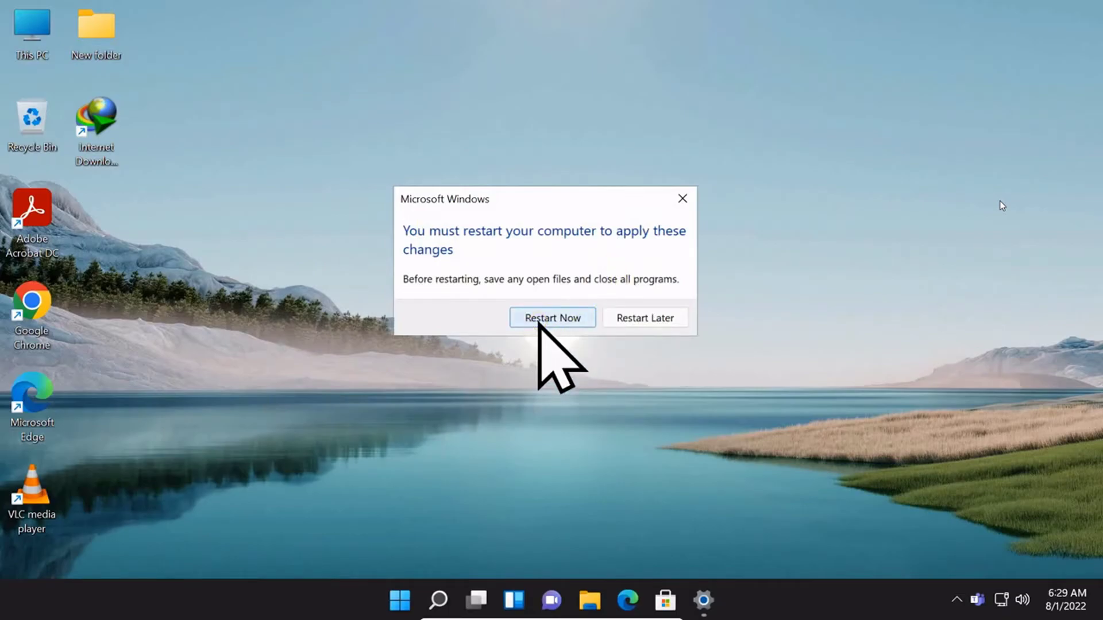
pyautogui.click(540, 322)
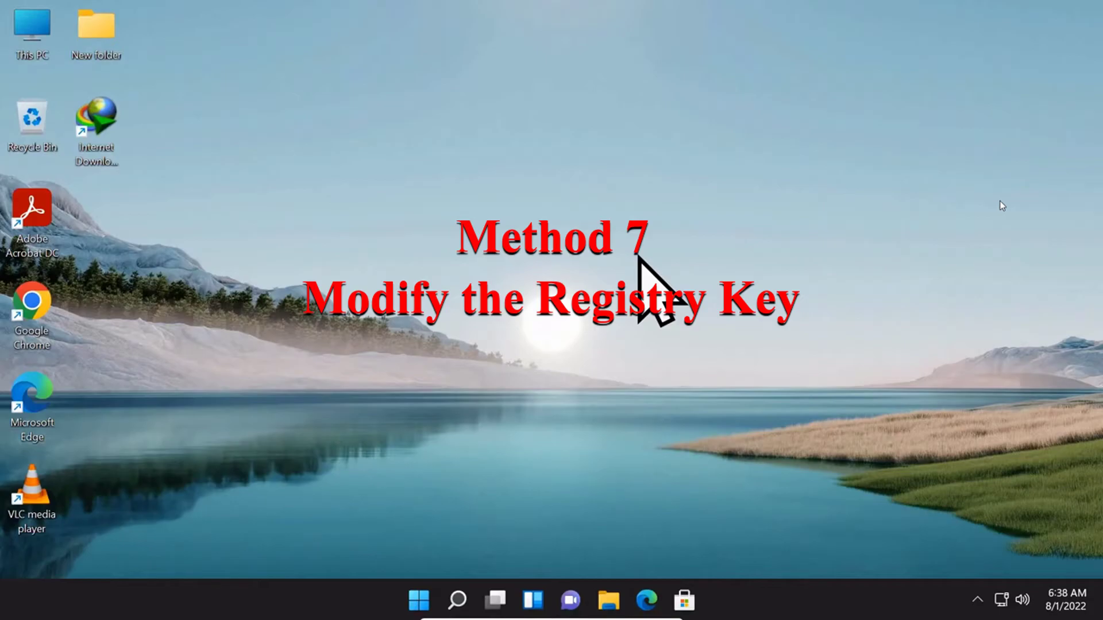
# Launch Registry Editor from the Run box and approve the admin prompt.
pyautogui.press('super+r')
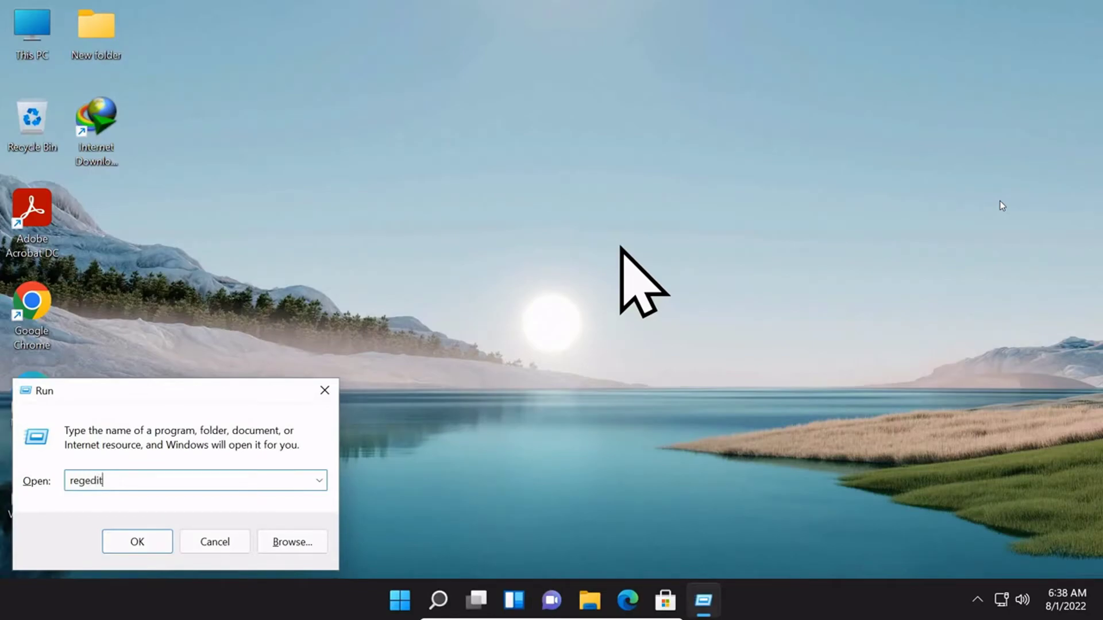
pyautogui.press('Return')
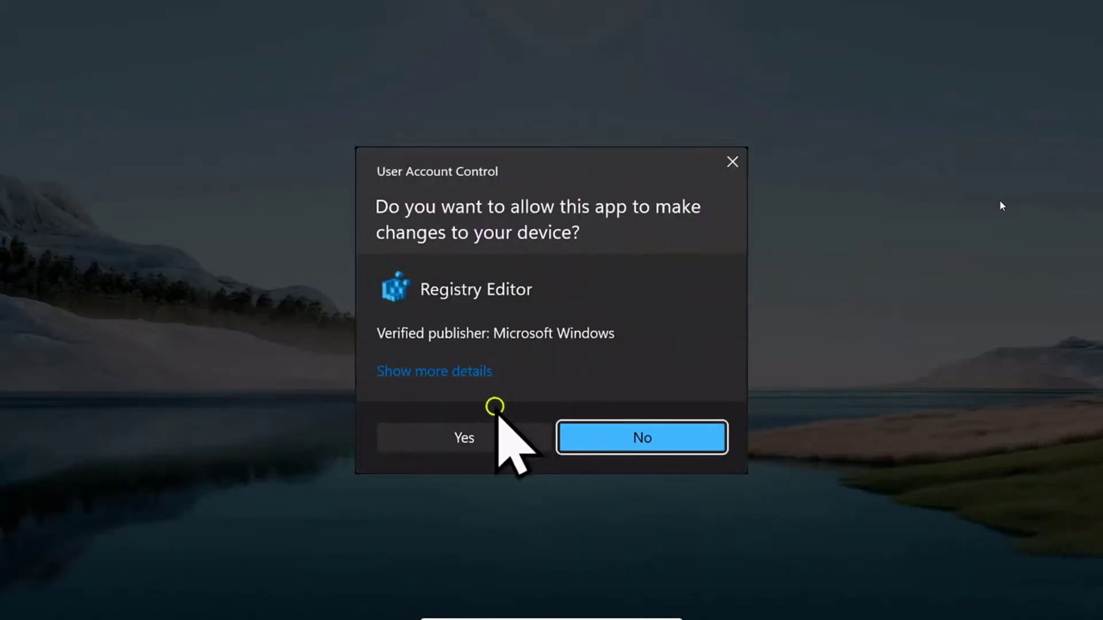
pyautogui.click(493, 438)
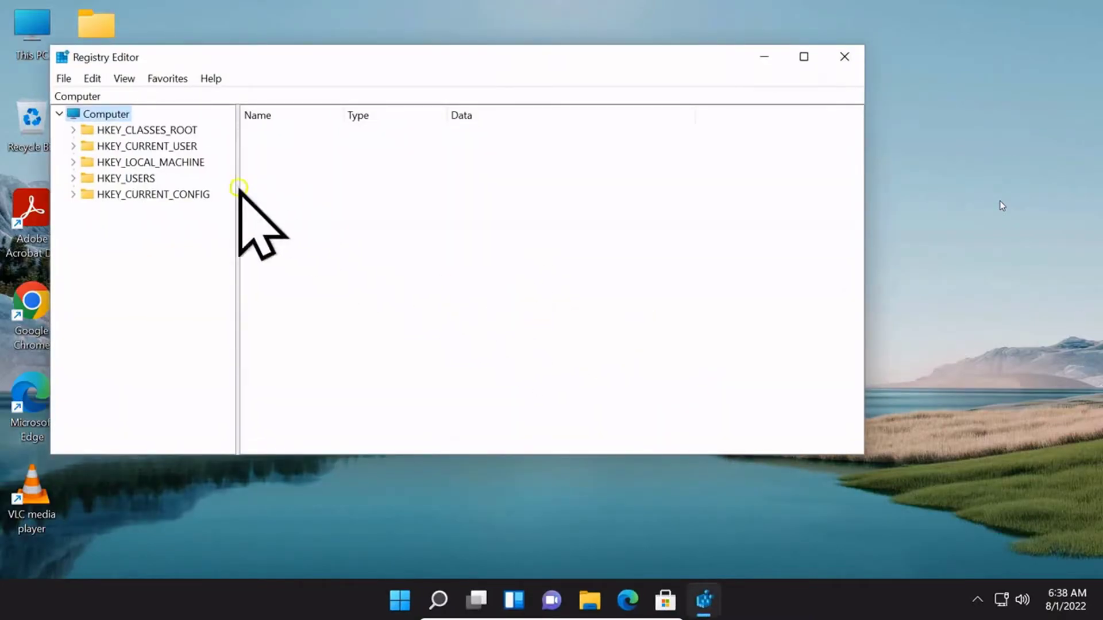
# Navigate HKEY_LOCAL_MACHINE\SYSTEM\CurrentControlSet\Control\Session Manager to the Memory Management key.
pyautogui.click(68, 163)
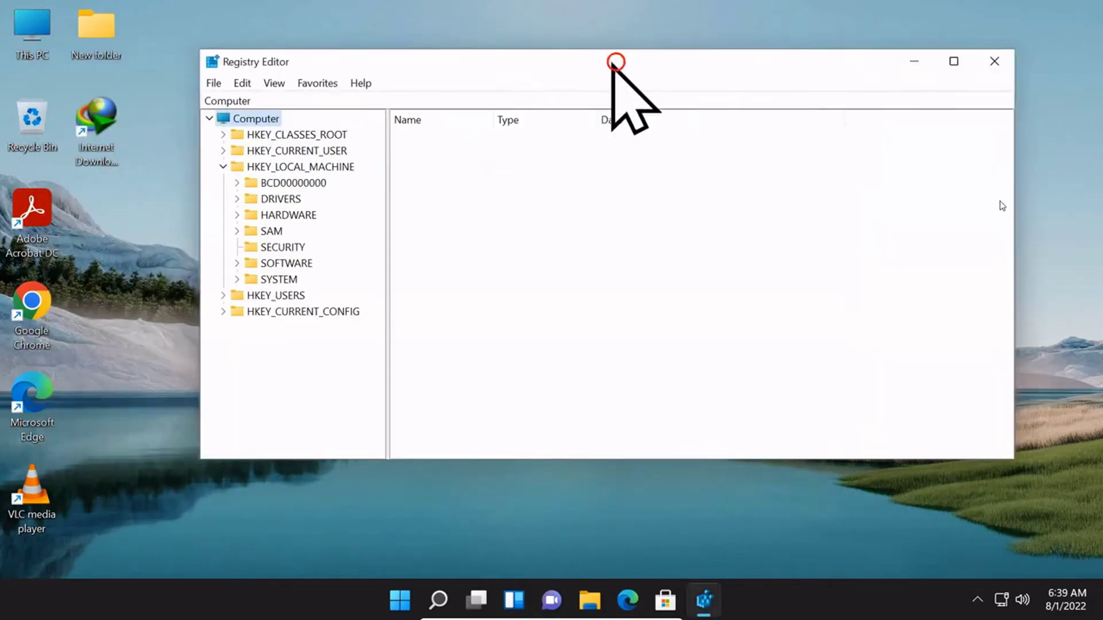
pyautogui.moveTo(616, 62); pyautogui.dragTo(628, 62)
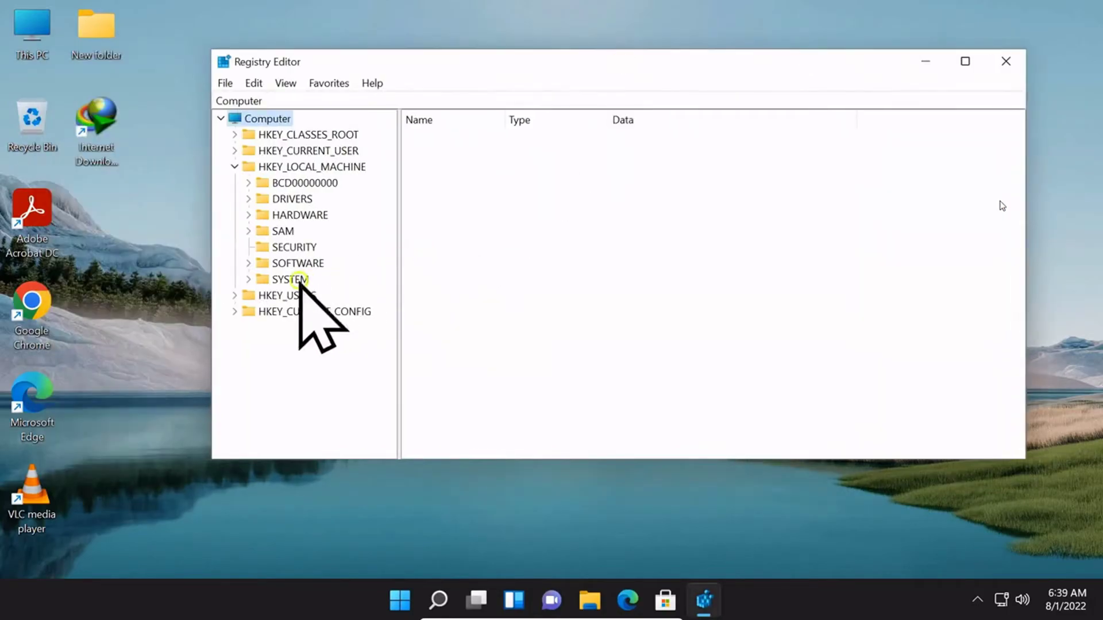
pyautogui.click(248, 280)
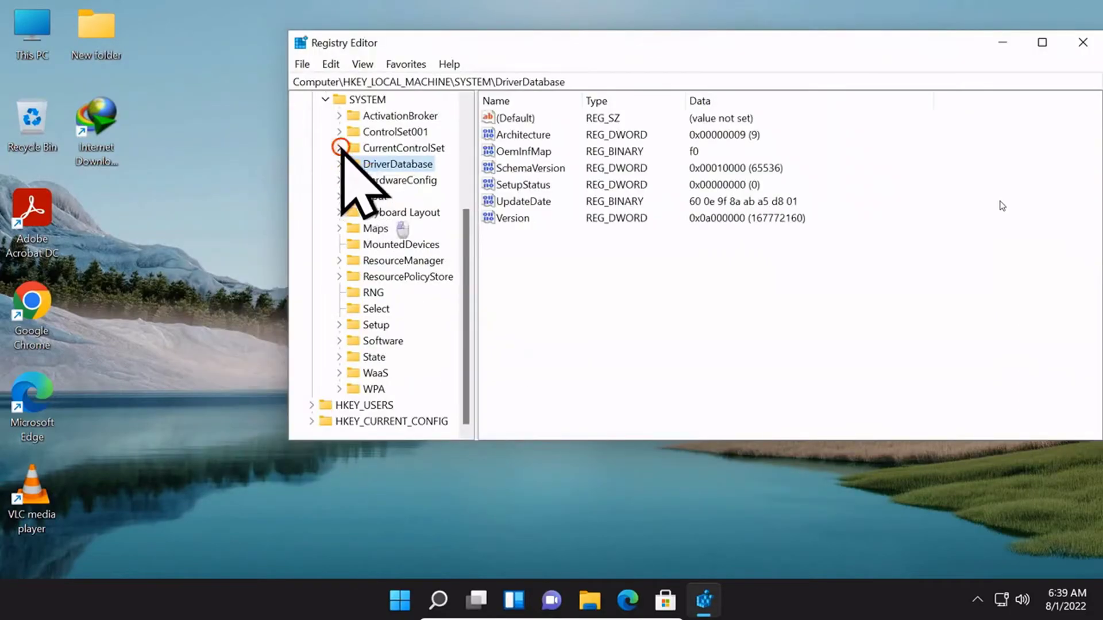
pyautogui.click(340, 147)
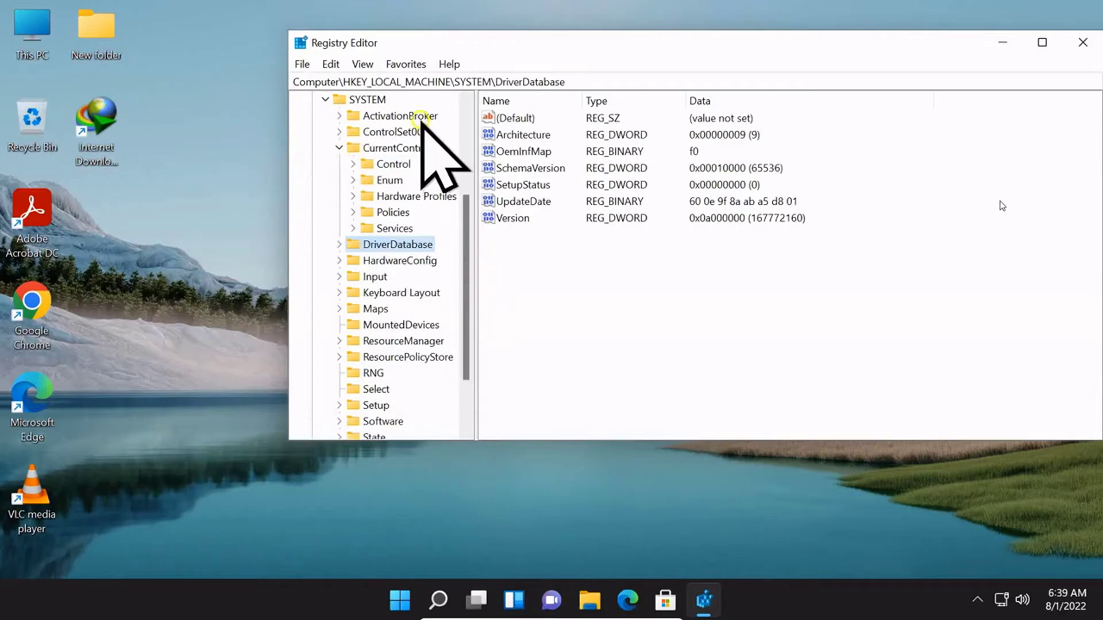
pyautogui.click(353, 165)
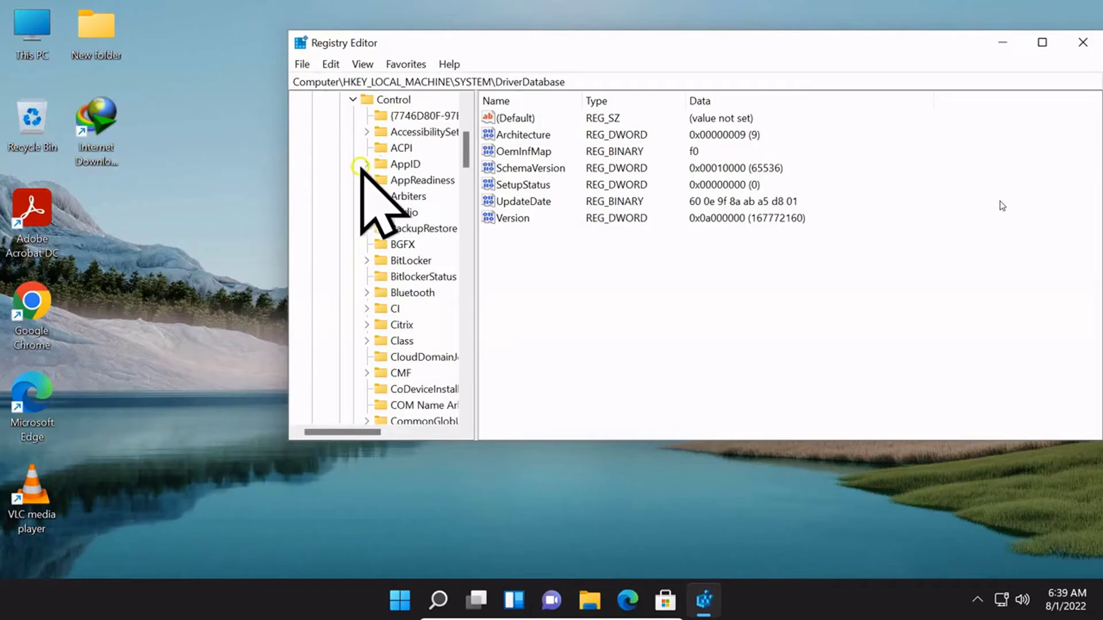
pyautogui.scroll(-6, 424, 352)
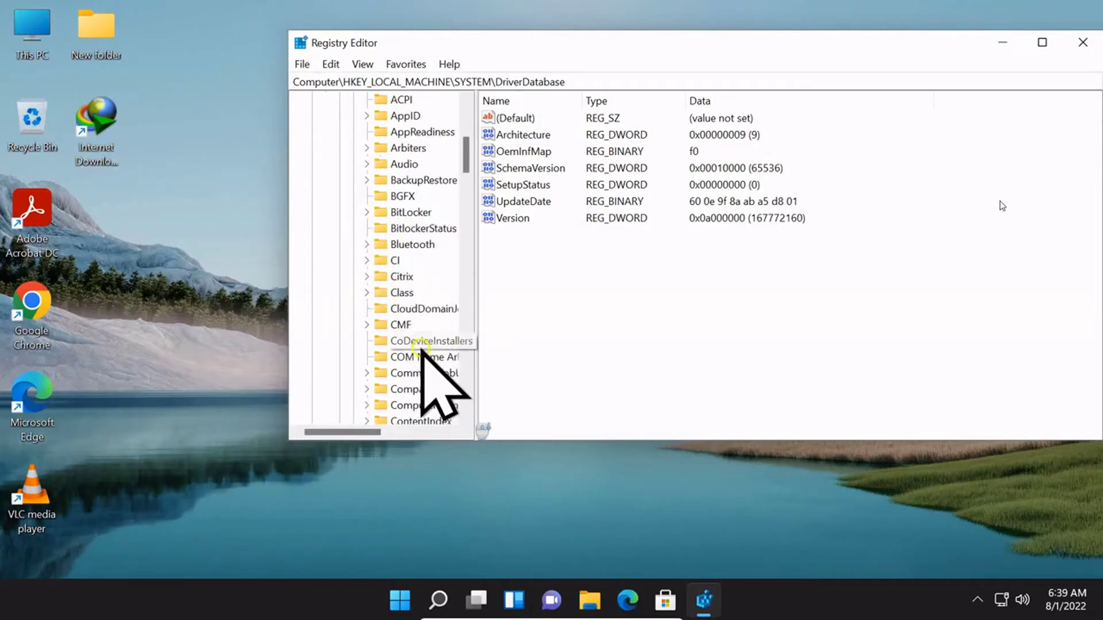
pyautogui.scroll(-7, 424, 324)
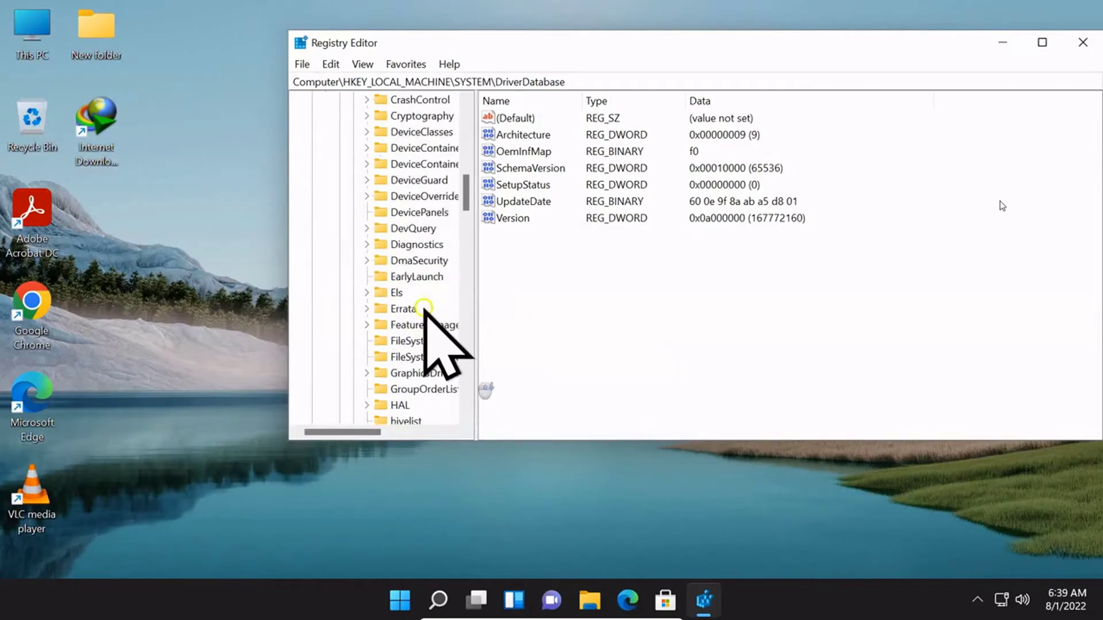
pyautogui.scroll(-15, 426, 319)
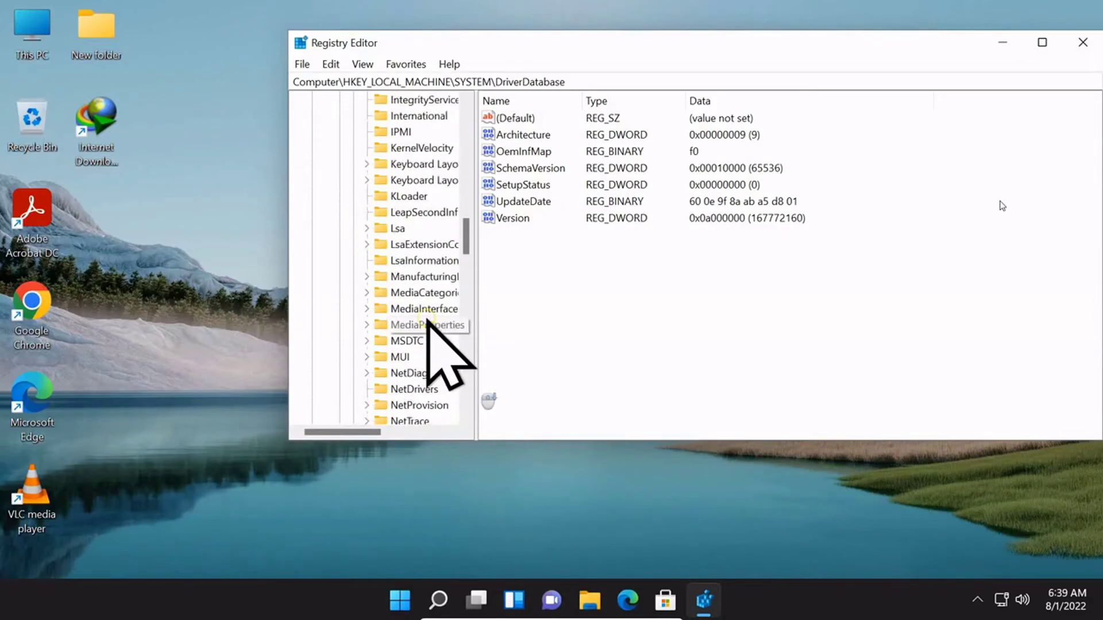
pyautogui.click(425, 231)
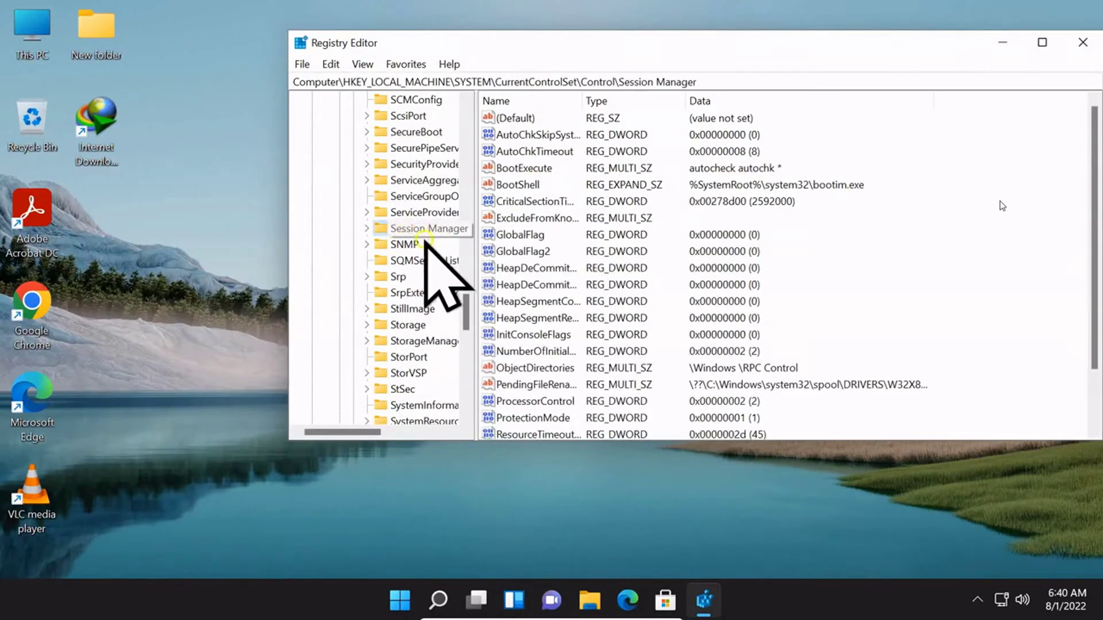
pyautogui.click(367, 228)
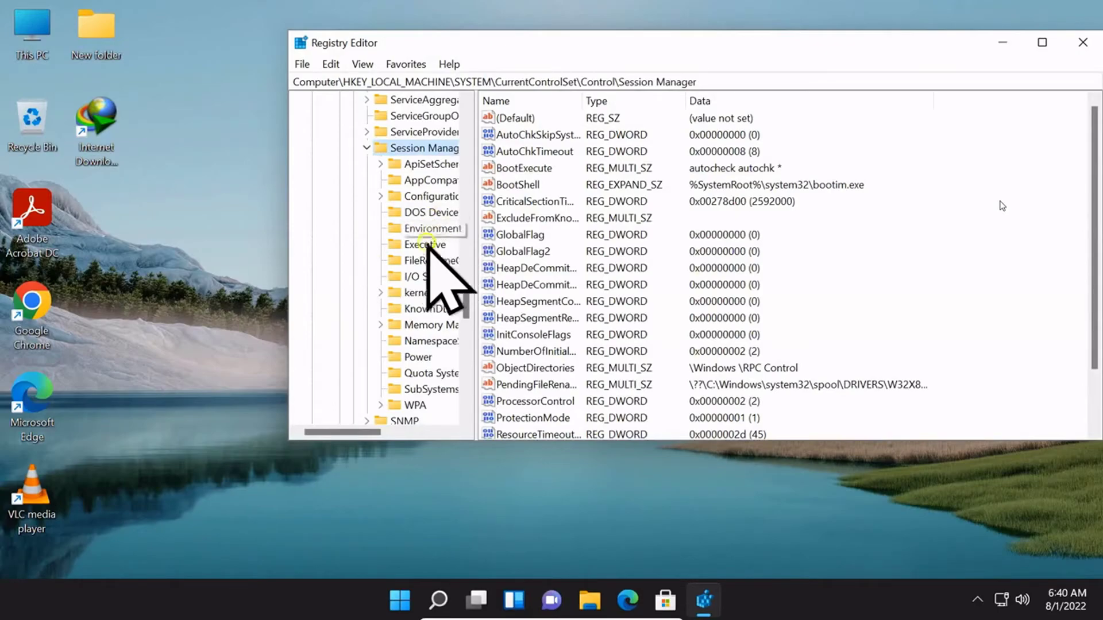
pyautogui.click(424, 322)
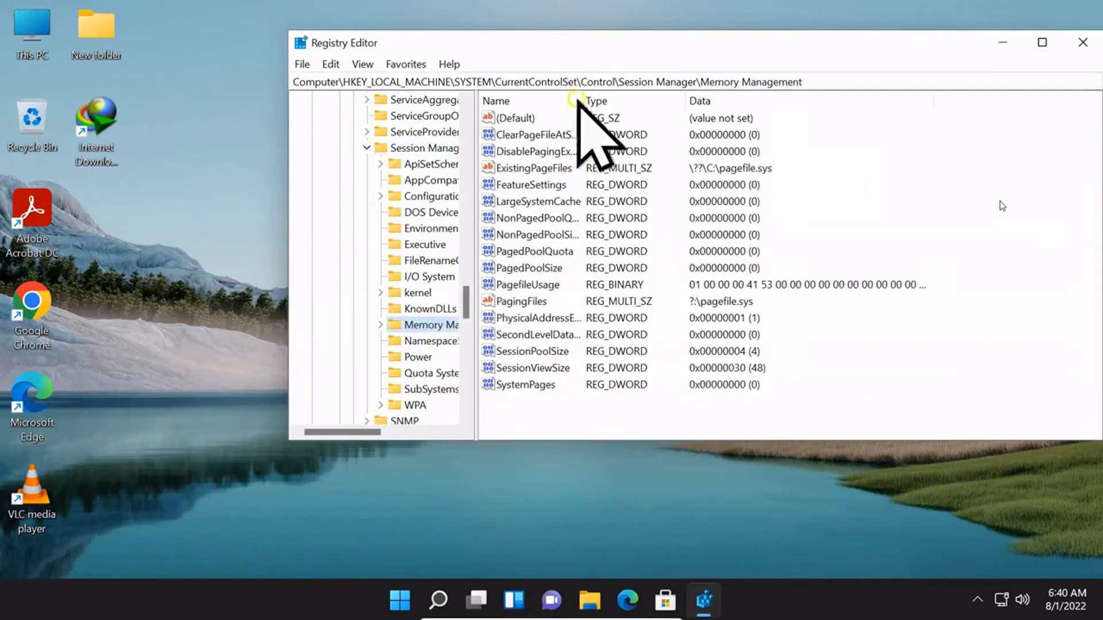
# Set ClearPageFileAtShutdown to 1 and close Registry Editor.
pyautogui.moveTo(583, 99); pyautogui.dragTo(661, 102)
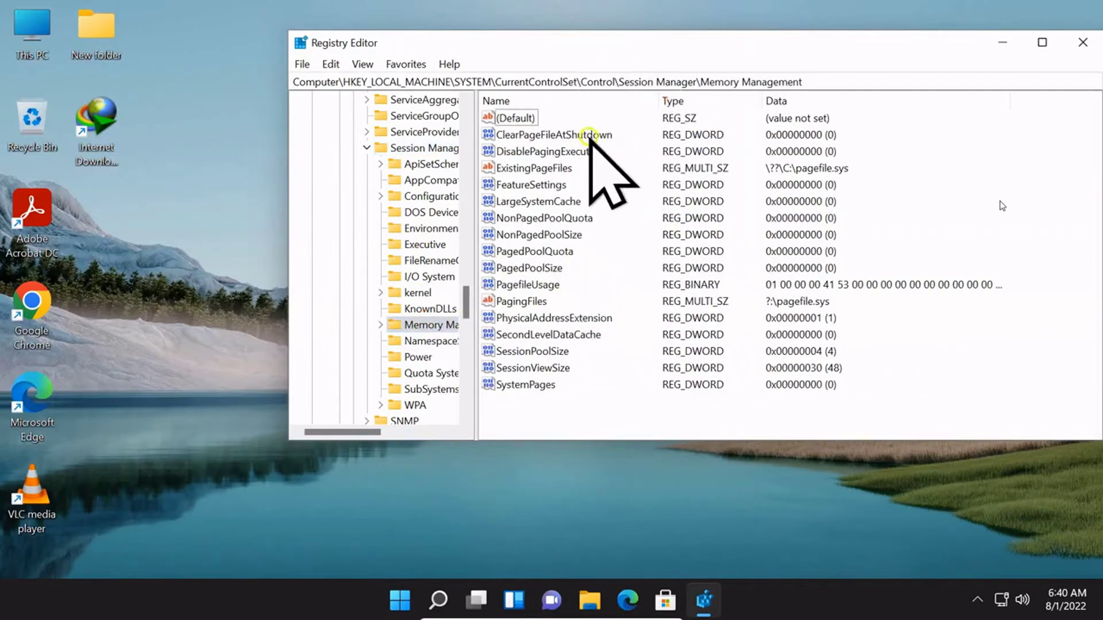
pyautogui.click(617, 135)
pyautogui.doubleClick(617, 136)
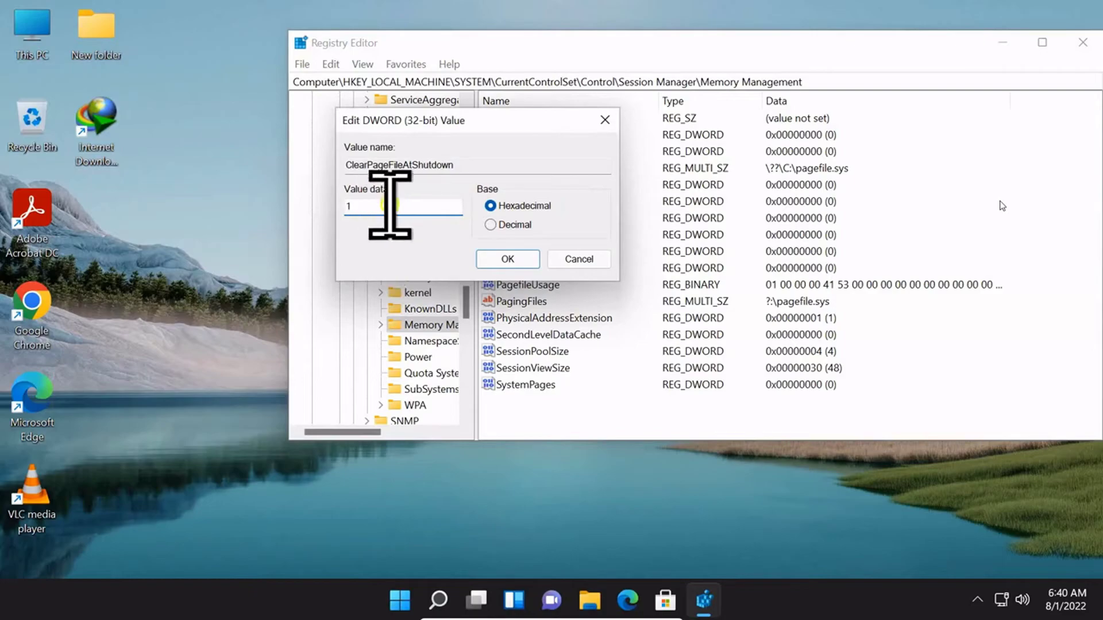
pyautogui.click(499, 260)
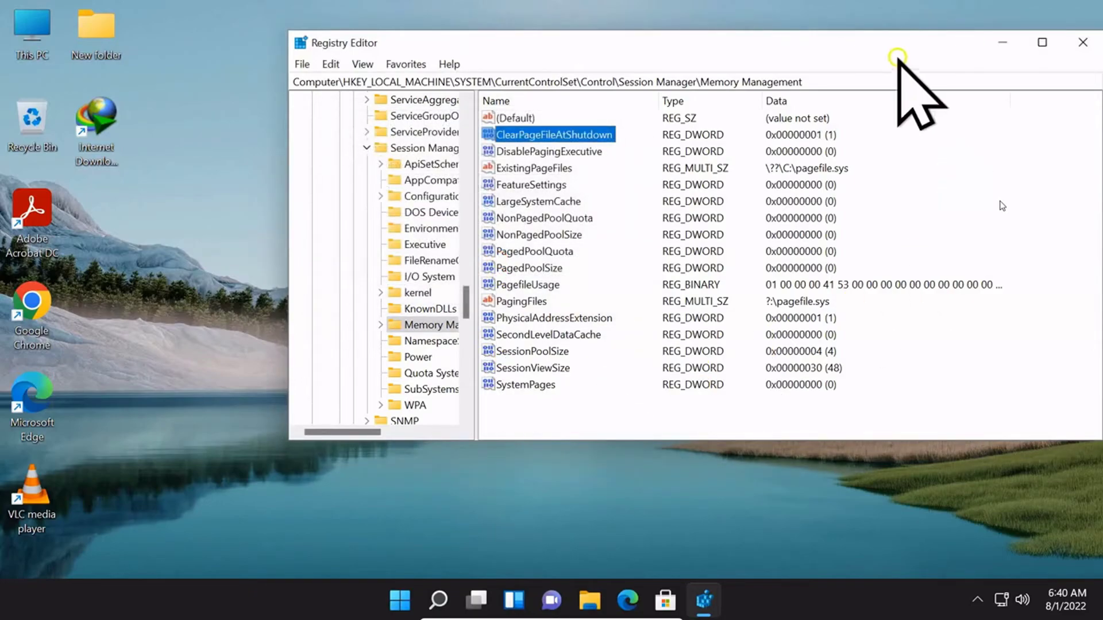
pyautogui.moveTo(898, 46); pyautogui.dragTo(705, 40)
pyautogui.hotkey('alt', 'F4')
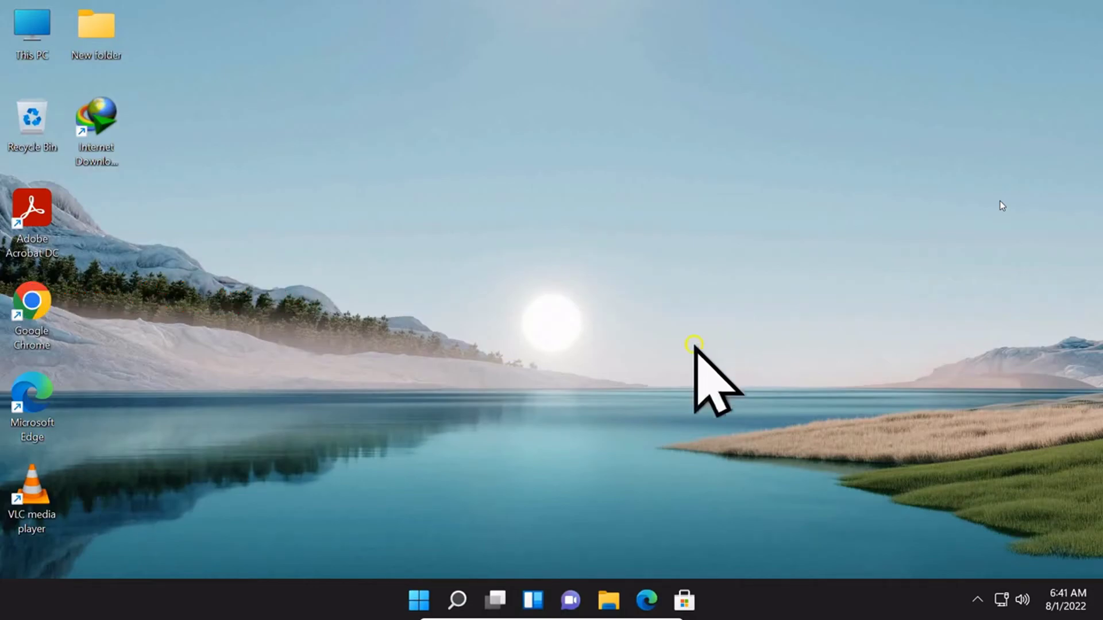
# Search for 'windows security' and launch the Windows Security app from the results.
pyautogui.click(456, 600)
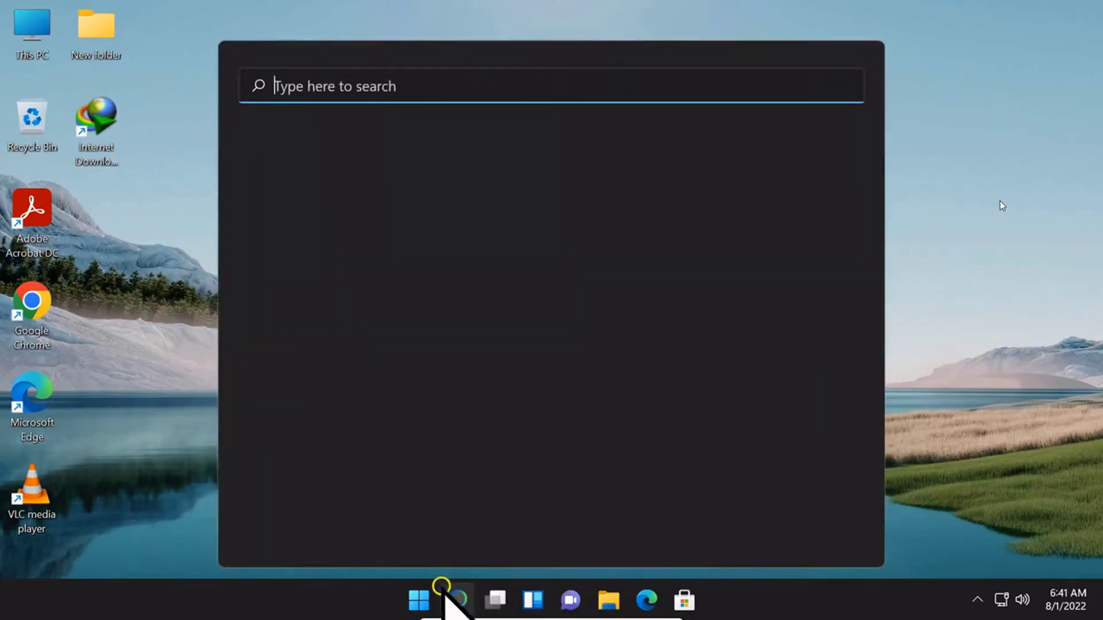
pyautogui.write('w')
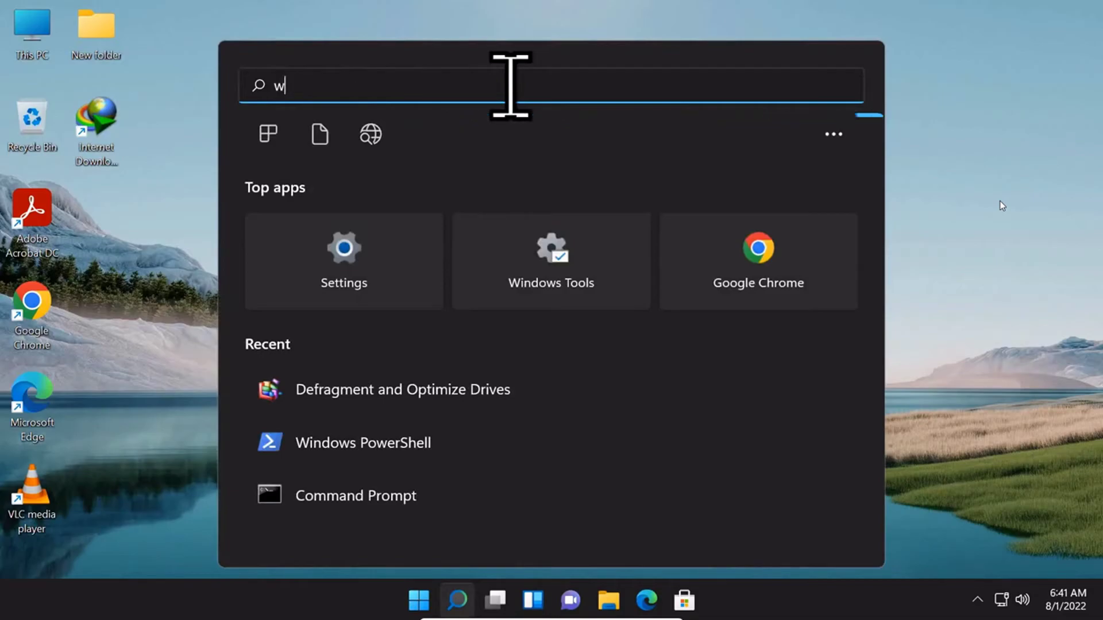
pyautogui.write('indows security')
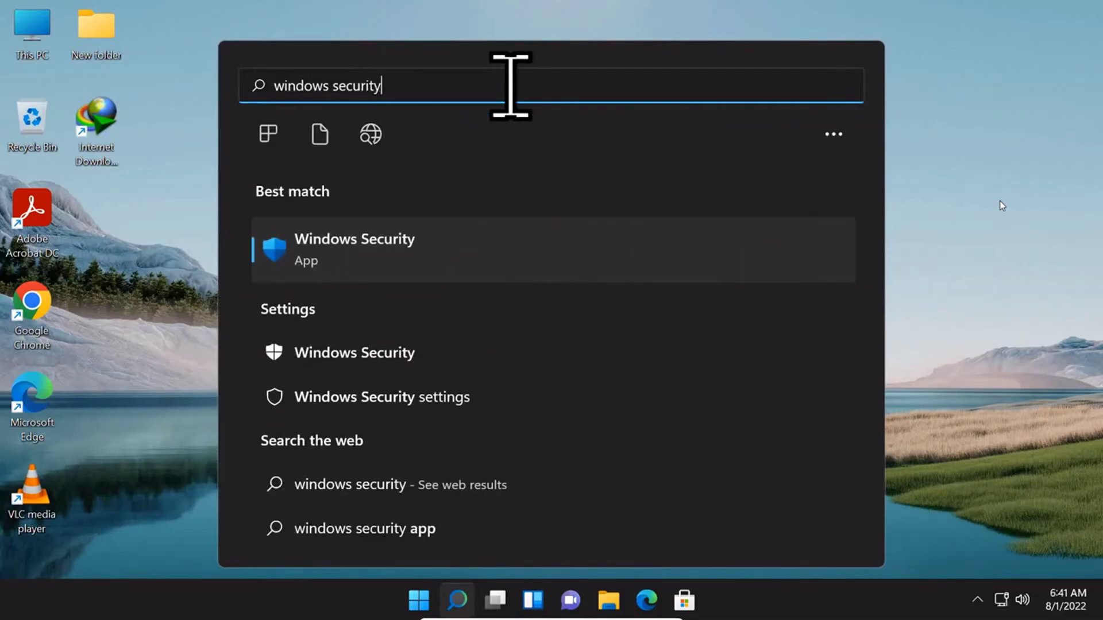
pyautogui.click(379, 352)
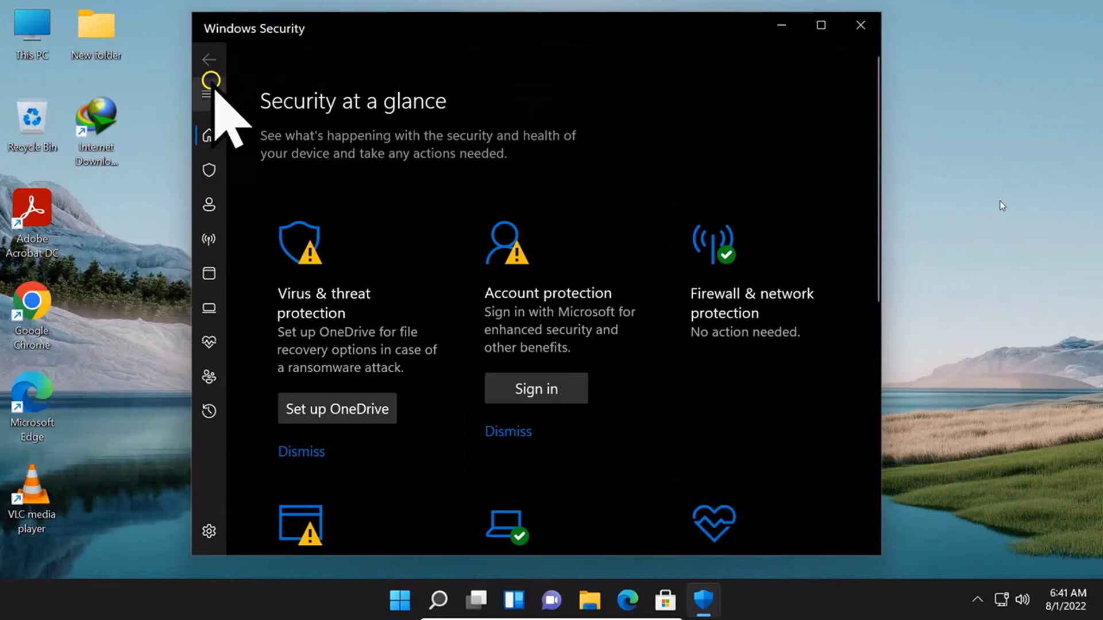
# Expand the Windows Security navigation pane and go to the Virus & threat protection page.
pyautogui.click(209, 89)
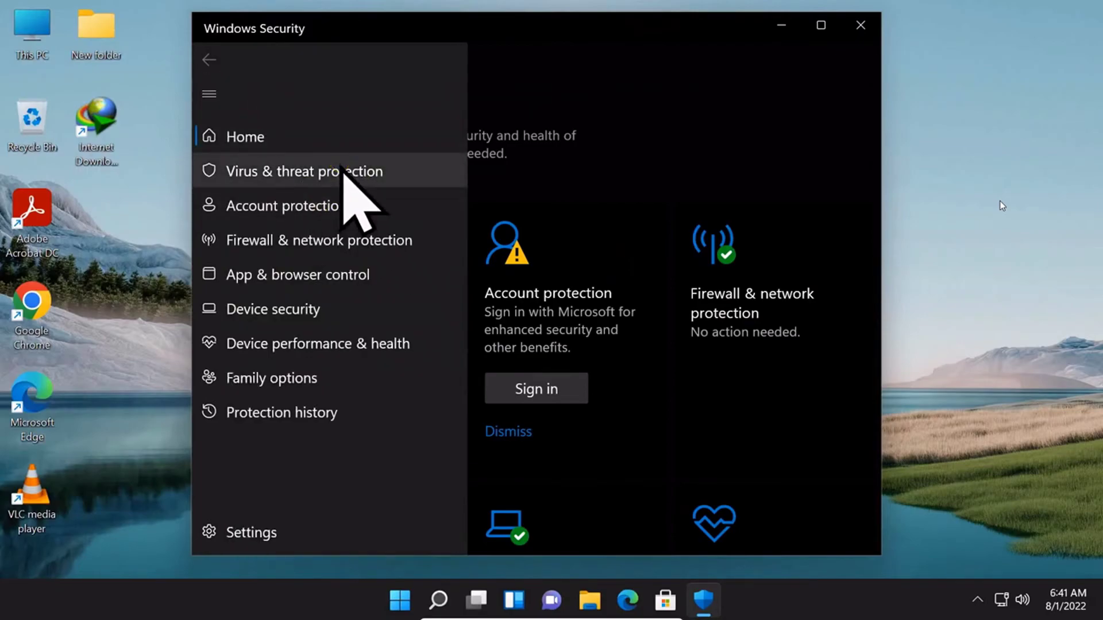
pyautogui.click(344, 170)
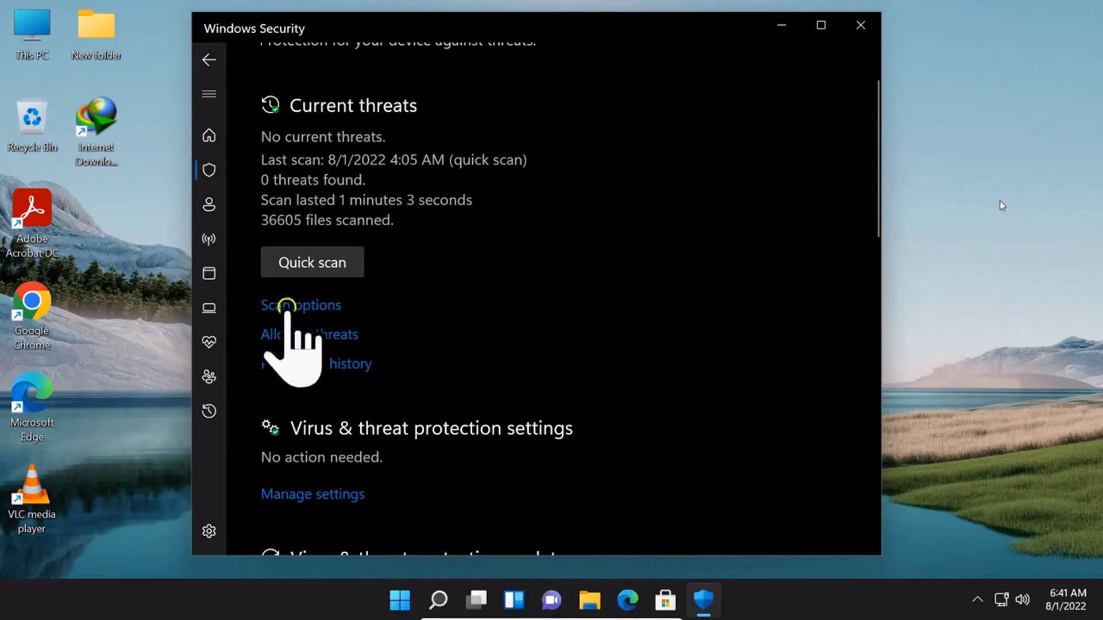
pyautogui.click(325, 260)
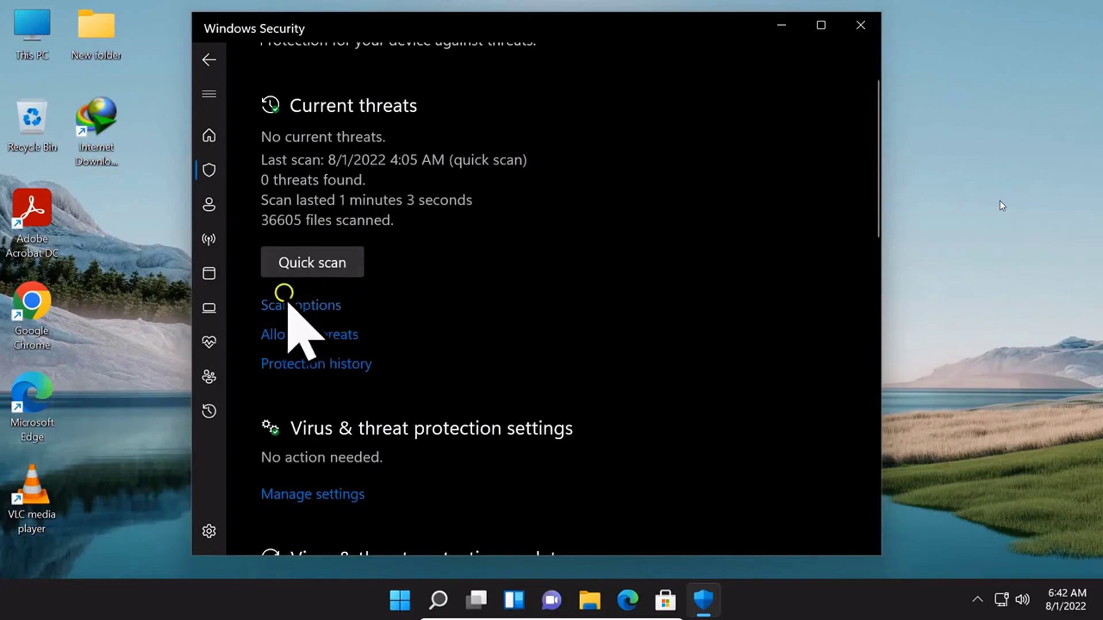
# On the Scan options page, select Full scan and review the surrounding options.
pyautogui.click(289, 305)
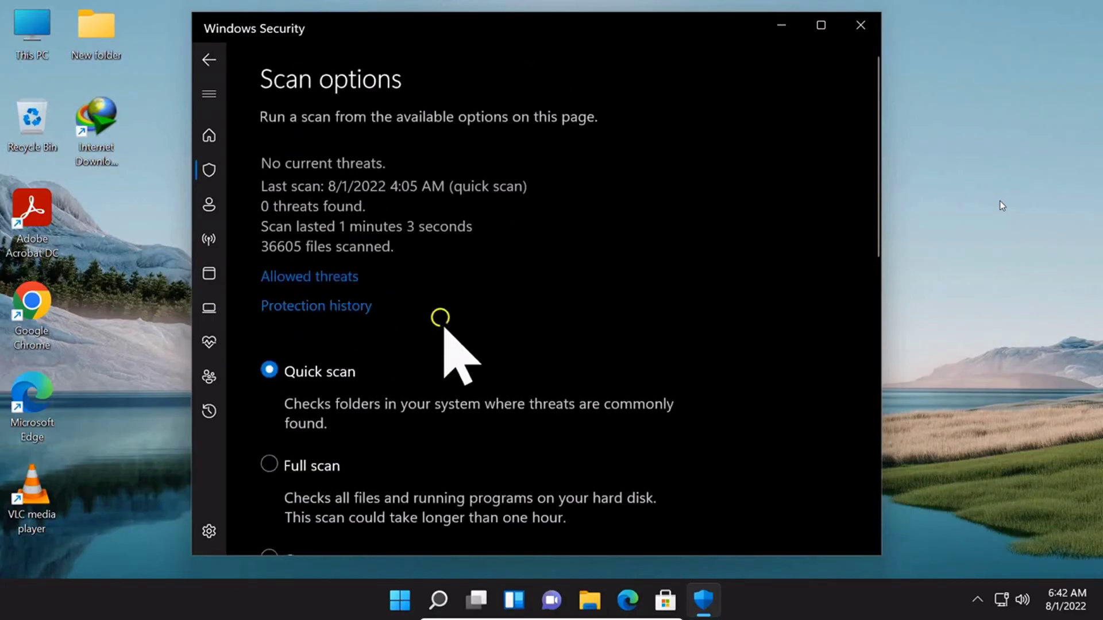
pyautogui.scroll(-3, 448, 333)
pyautogui.click(267, 305)
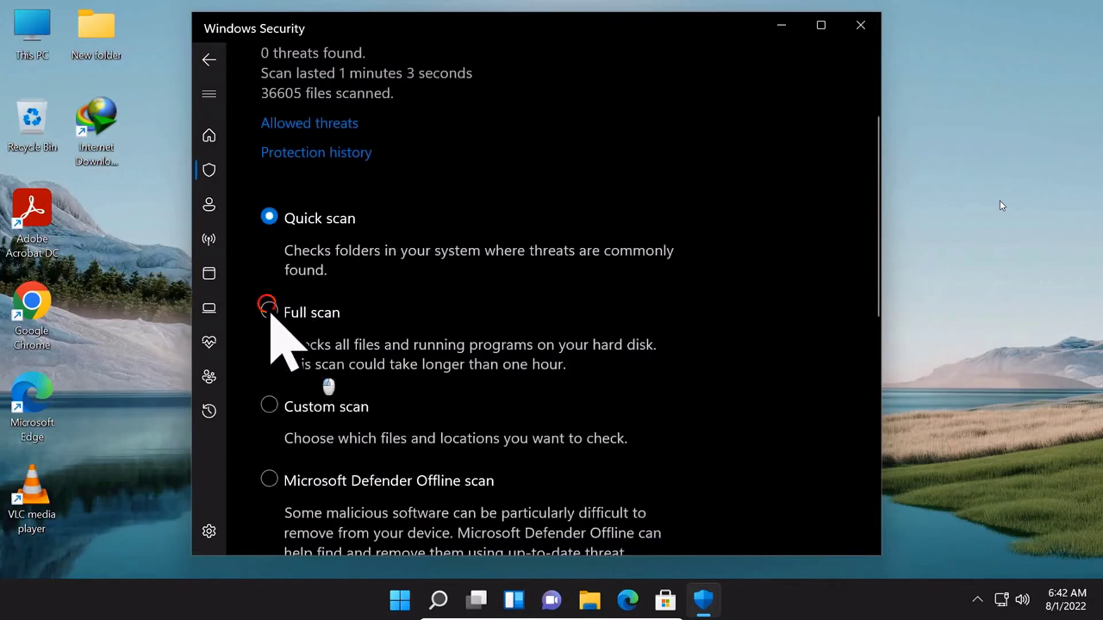
pyautogui.scroll(-2, 351, 325)
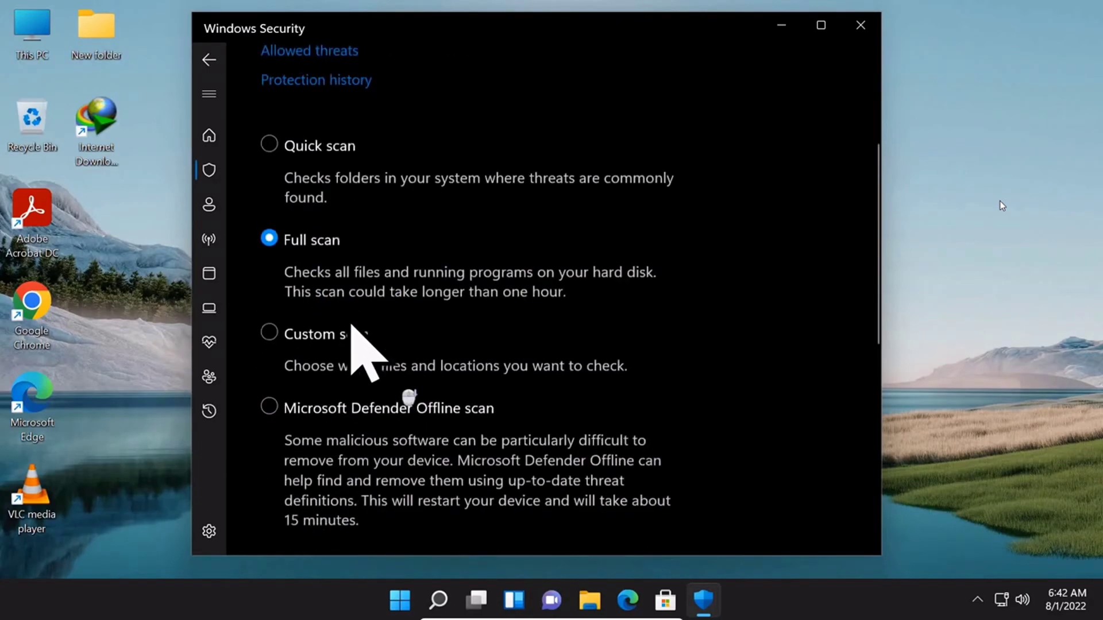
pyautogui.scroll(1, 431, 339)
pyautogui.scroll(2, 476, 325)
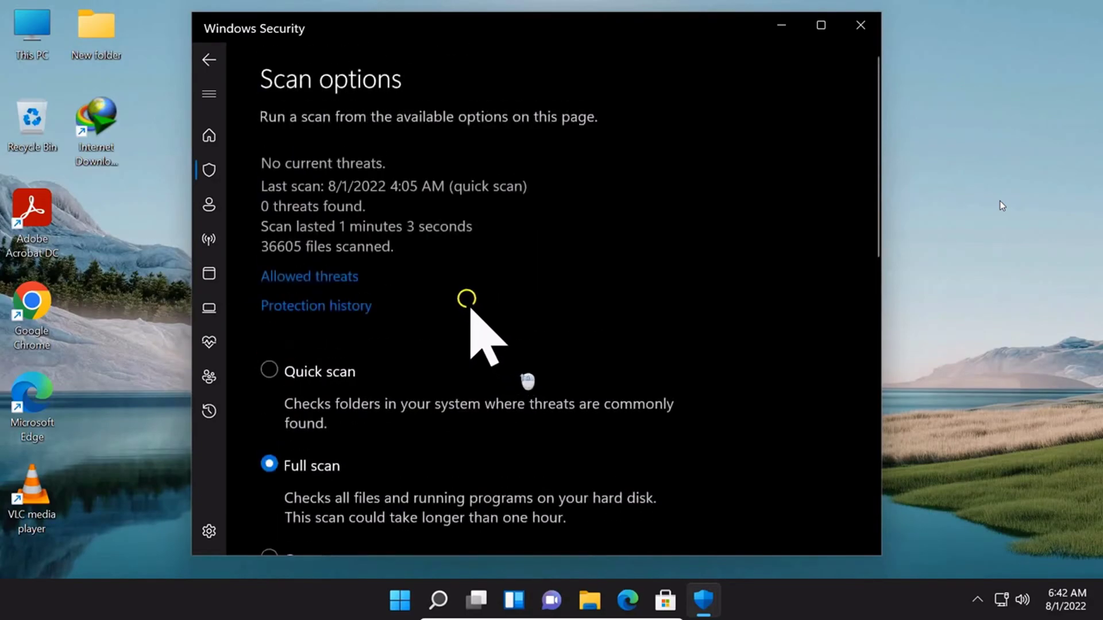
pyautogui.scroll(-8, 494, 324)
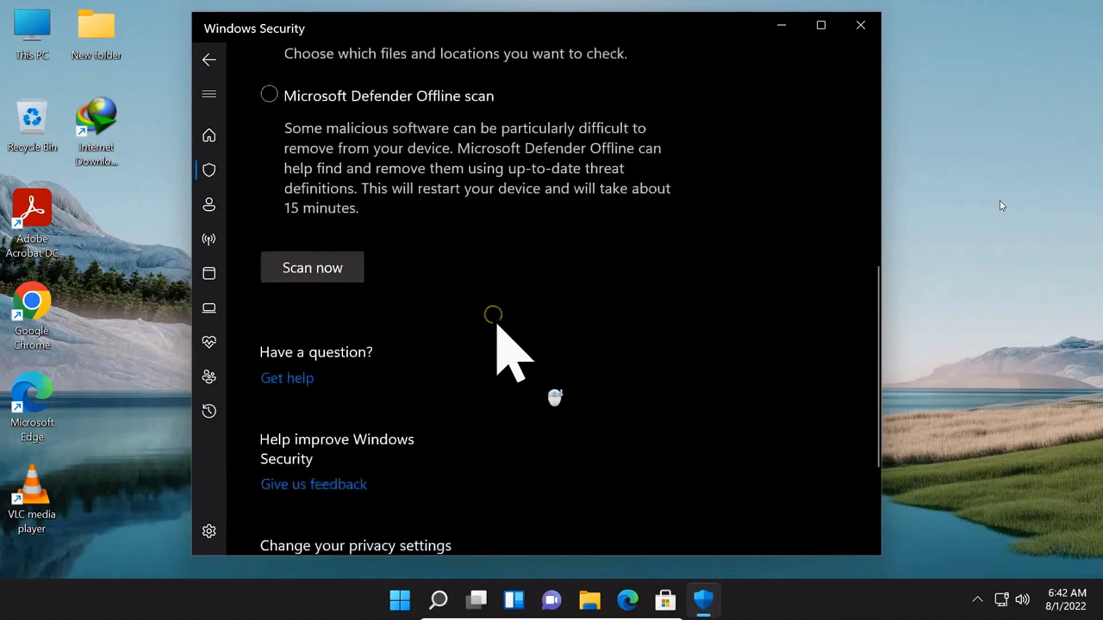
pyautogui.scroll(-3, 500, 333)
pyautogui.scroll(1, 506, 345)
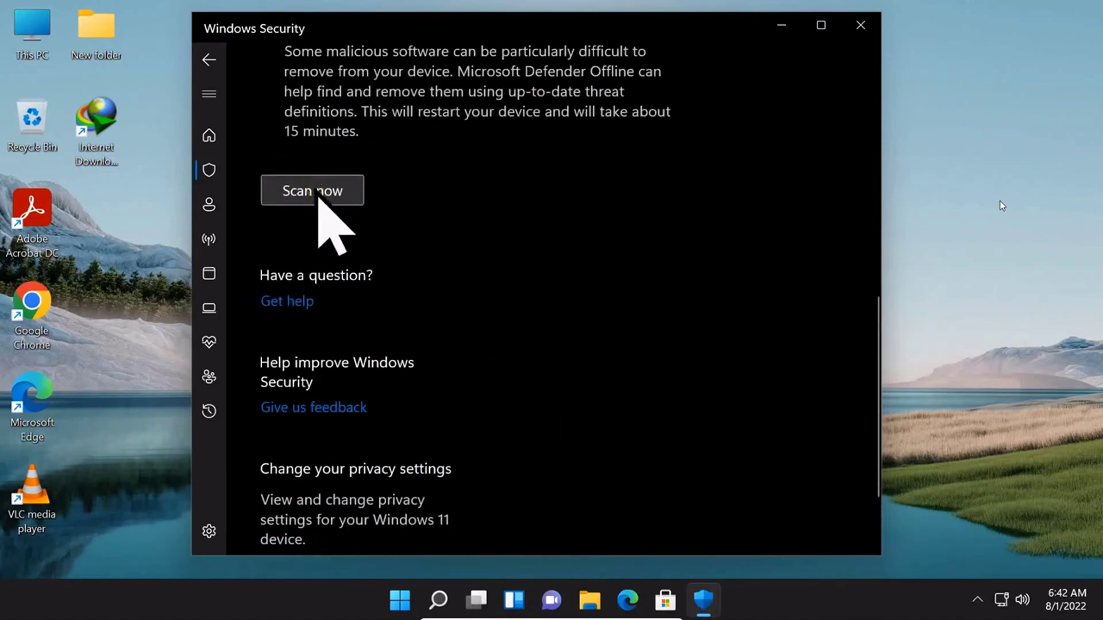
pyautogui.scroll(5, 460, 189)
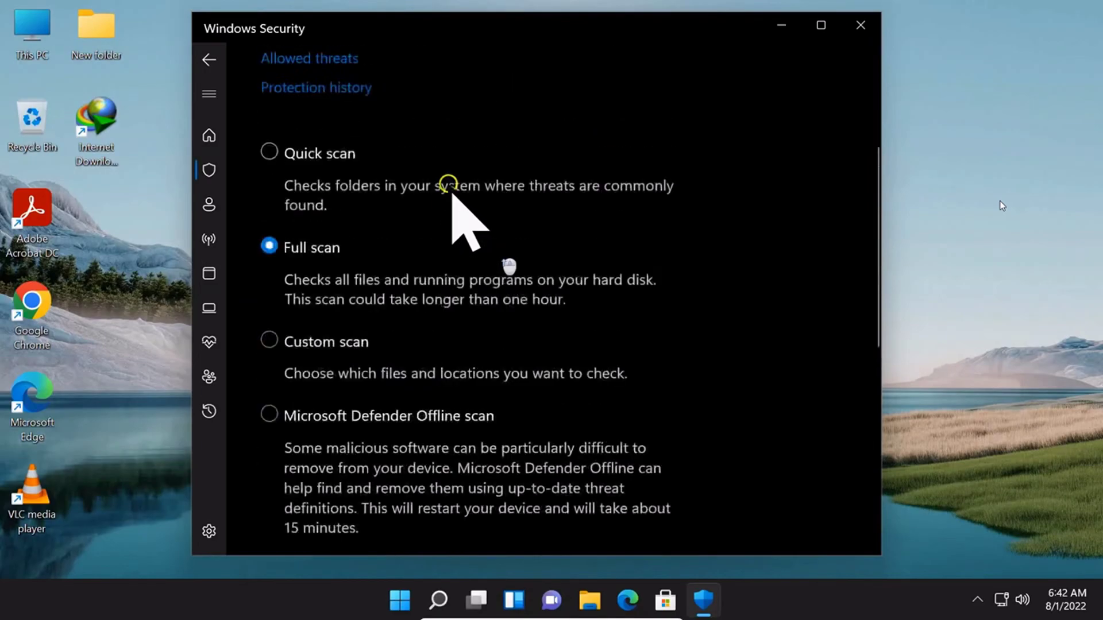
pyautogui.scroll(3, 452, 194)
# Reselect Quick scan, return to Virus & threat protection, and close Windows Security without scanning.
pyautogui.click(268, 371)
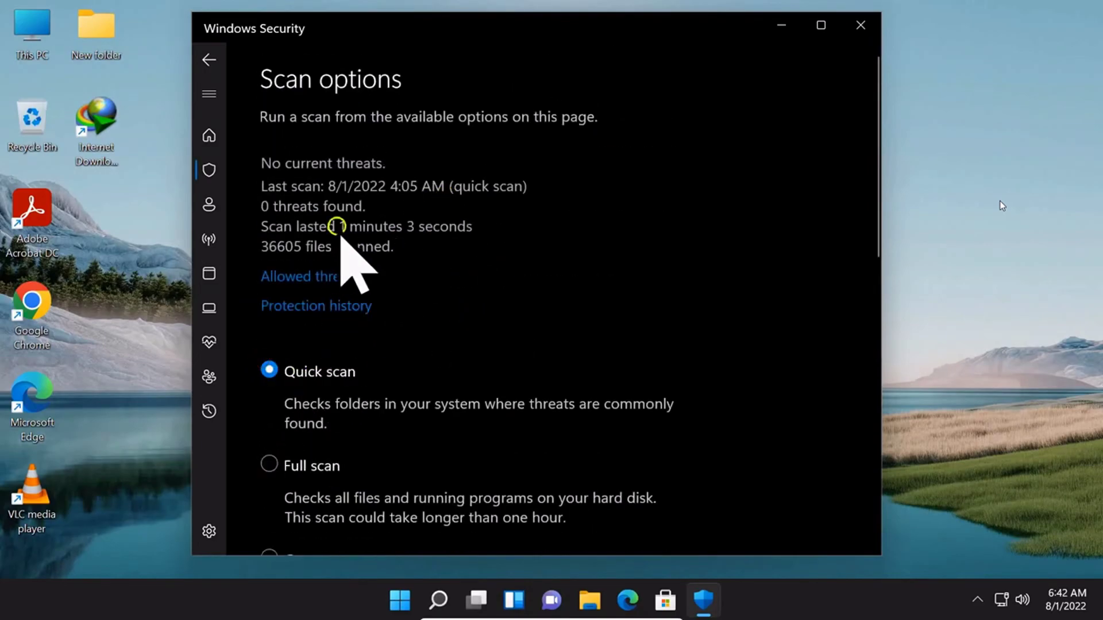
pyautogui.click(210, 55)
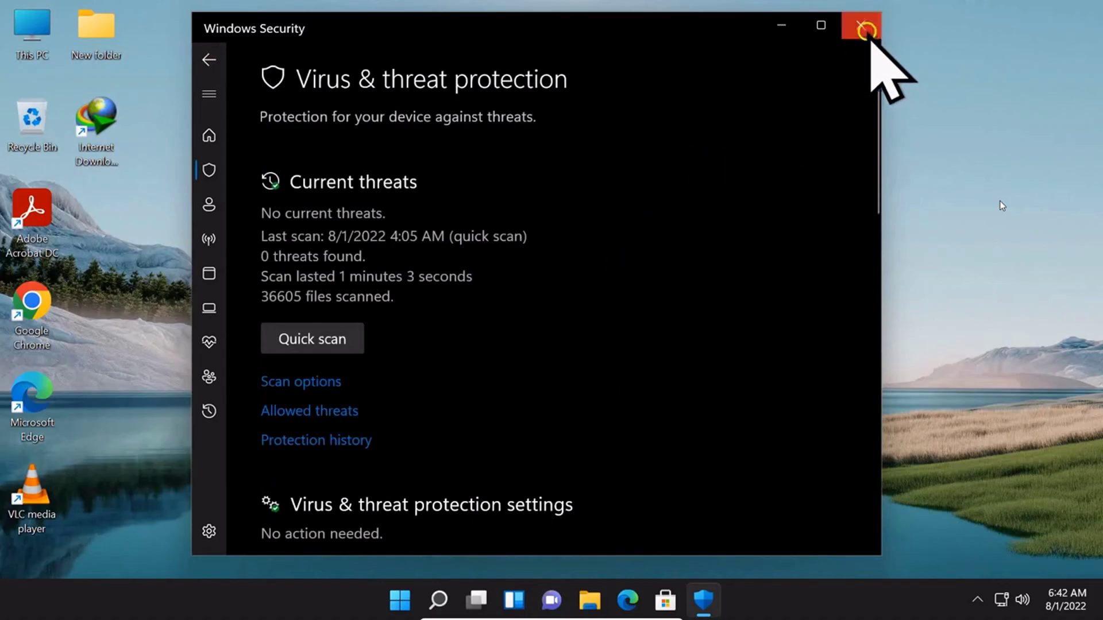
pyautogui.click(862, 24)
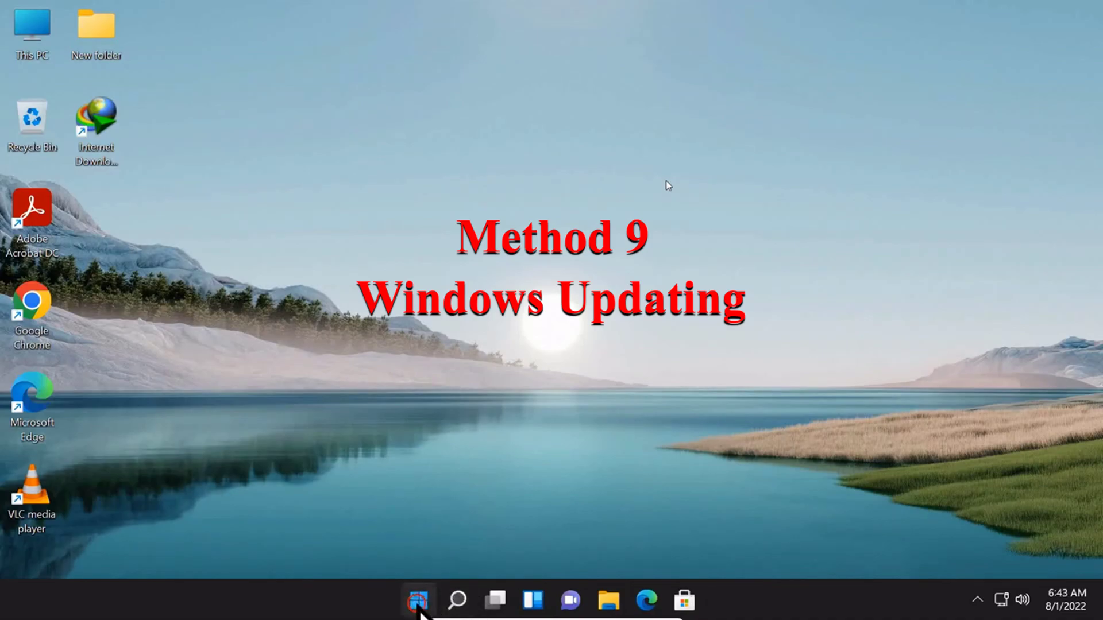
# Launch Settings with Win+I and go to the Windows Update page.
pyautogui.press('super')
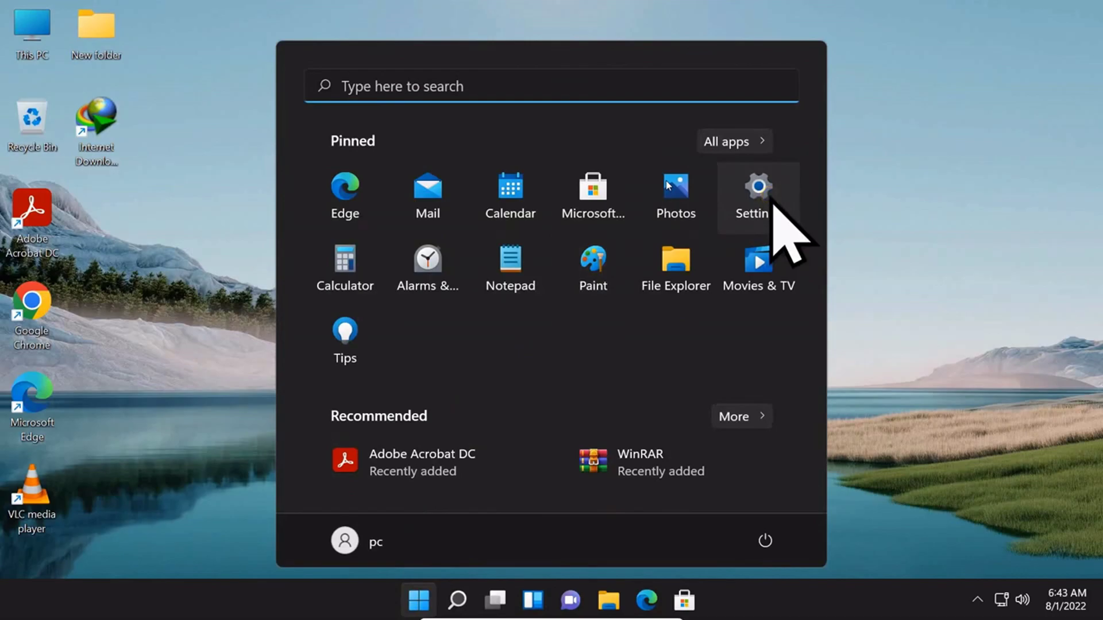
pyautogui.press('super+i')
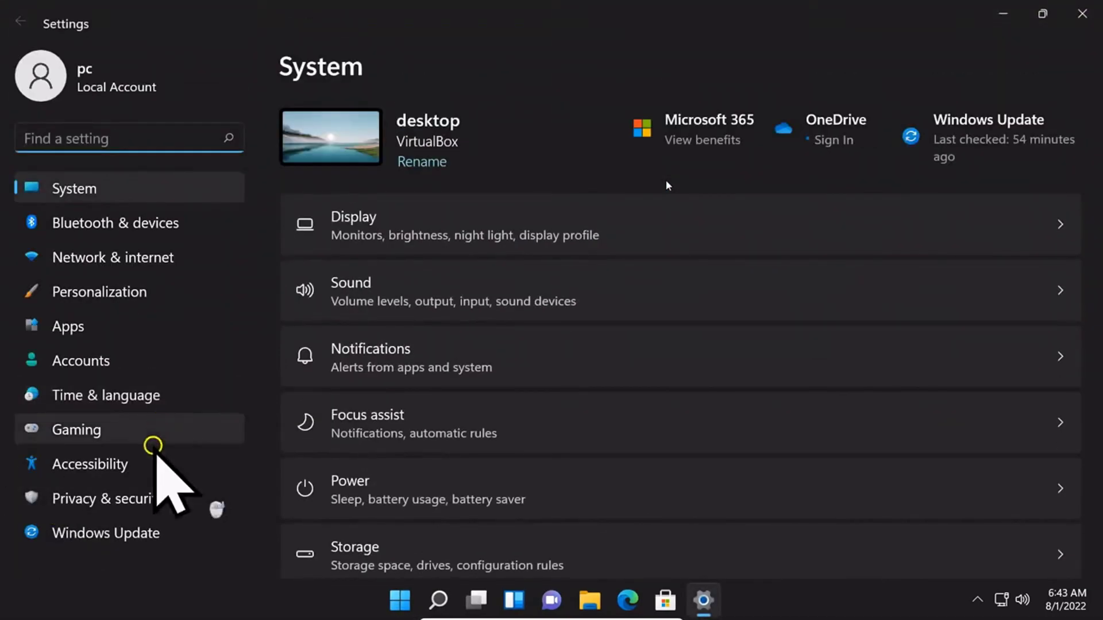
pyautogui.click(165, 539)
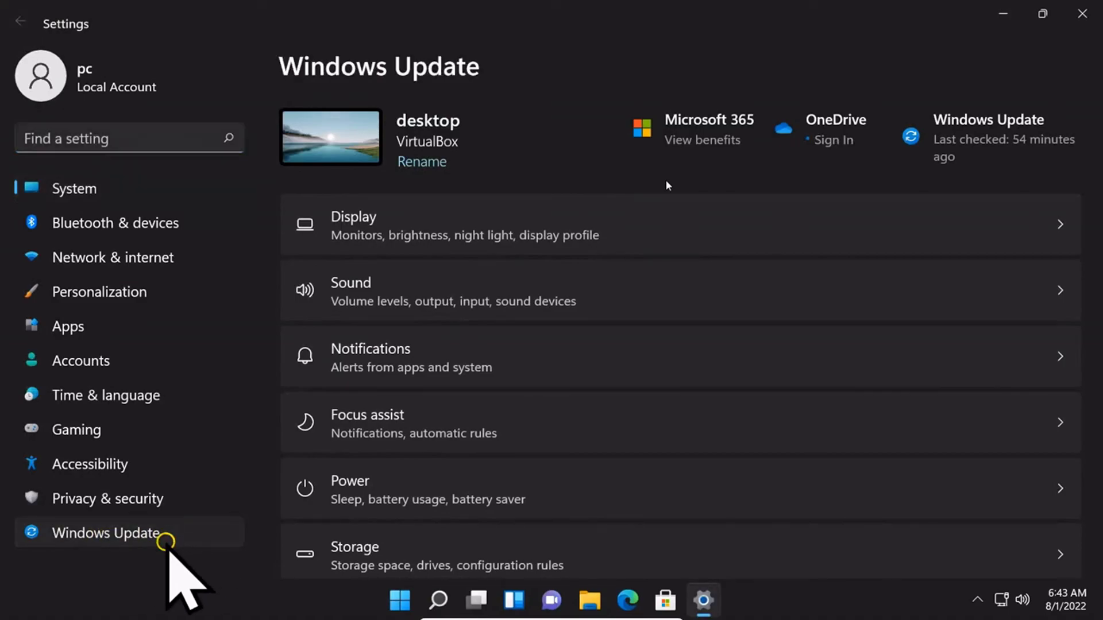